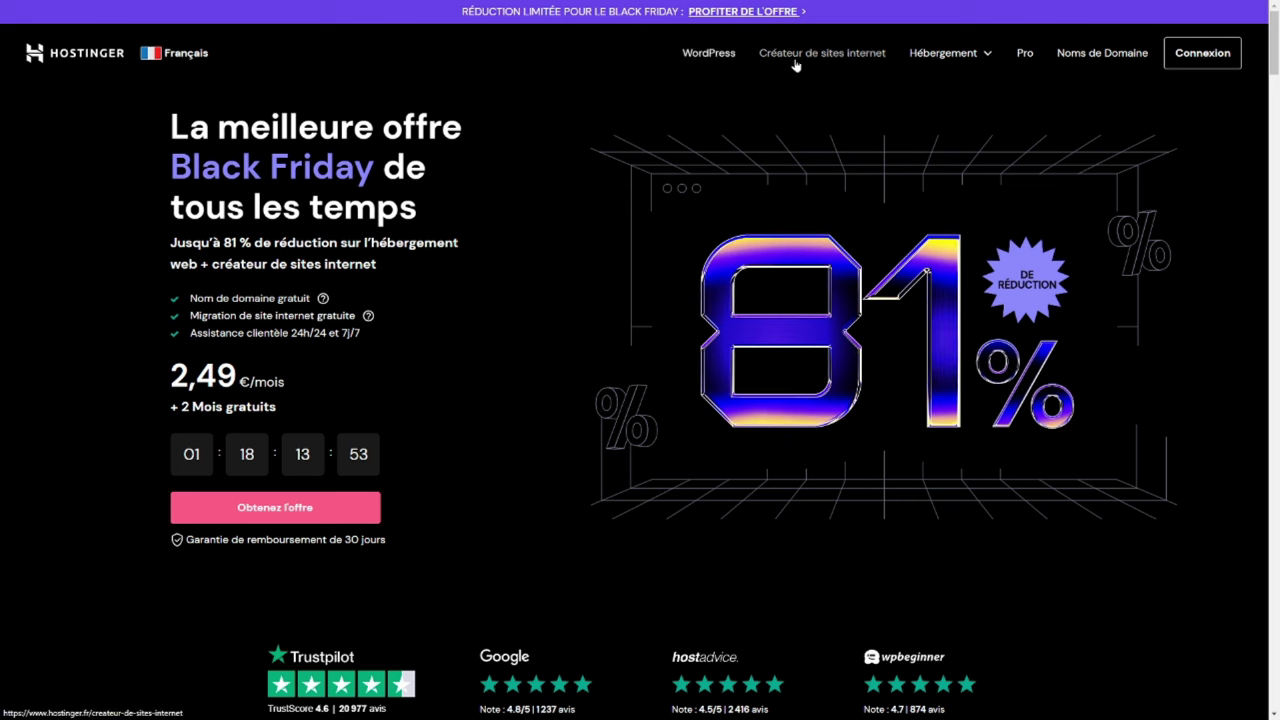
Step: Look over the available hosting types, then open the website builder page
{"action": "left_click", "coordinate": [949, 56]}
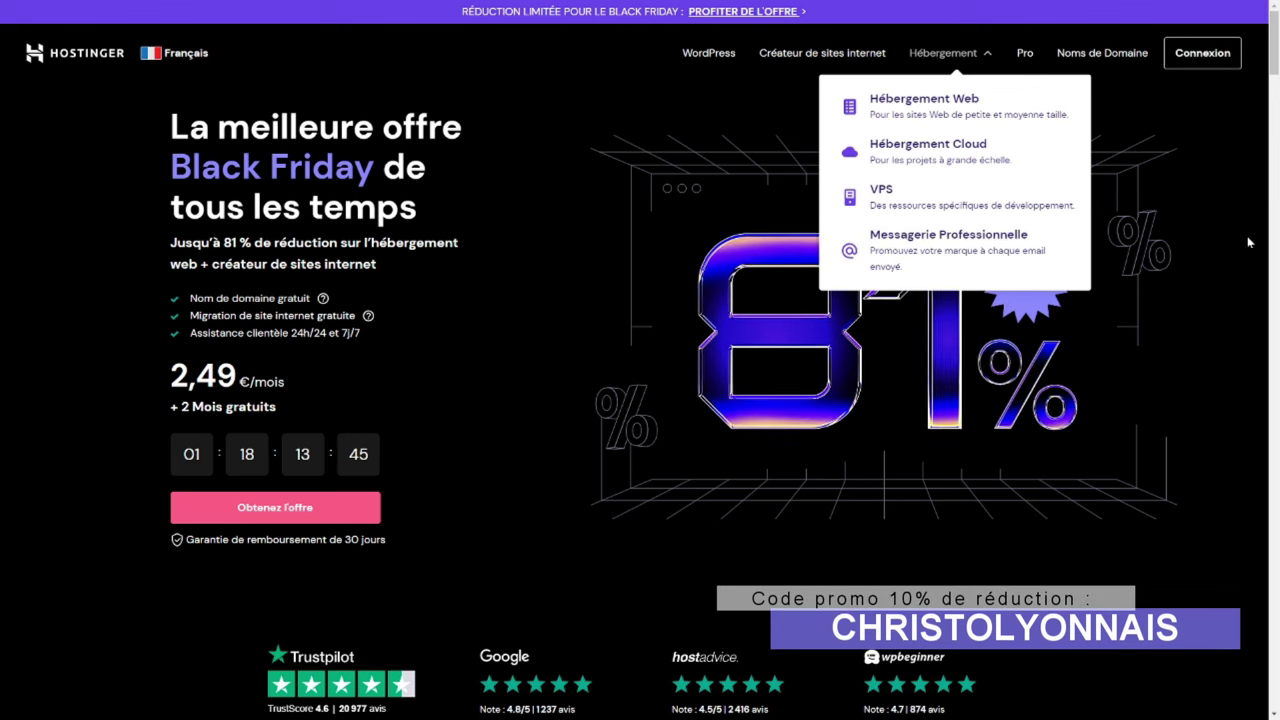
{"action": "left_click", "coordinate": [950, 53]}
{"action": "left_click", "coordinate": [838, 62]}
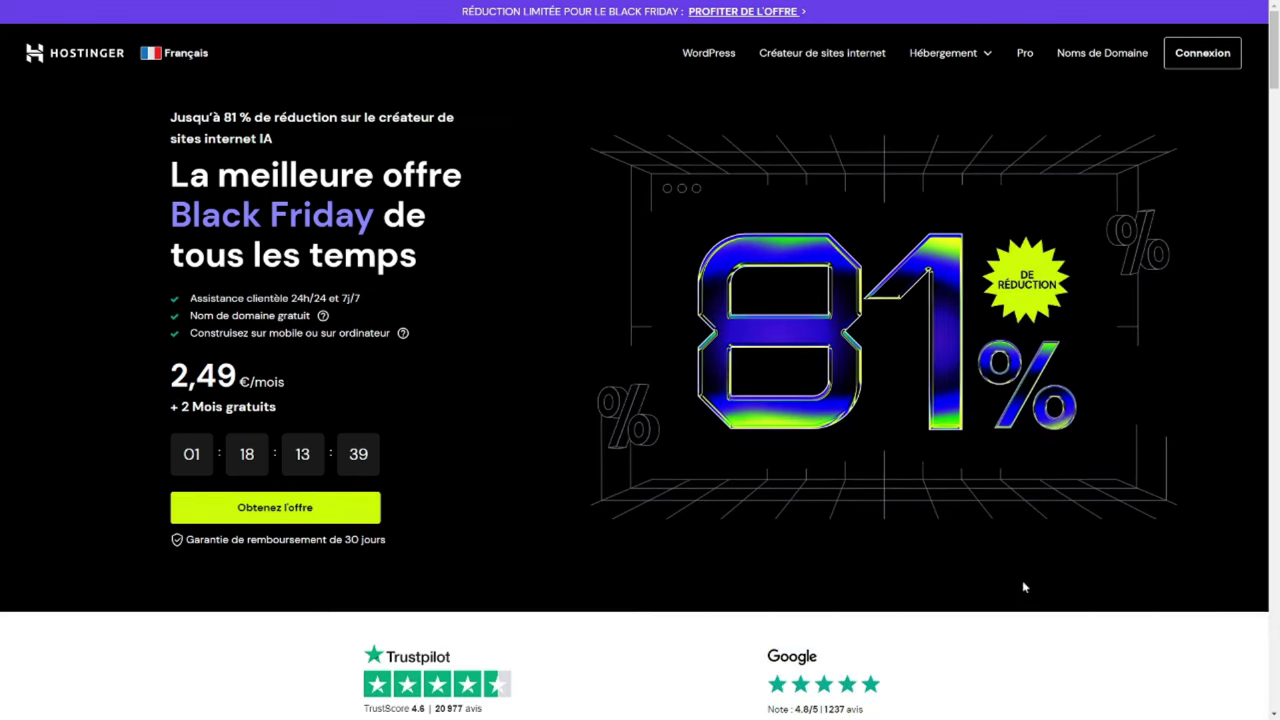
Step: Examine the website builder offer, its included features and the section on AI-assisted site creation
{"action": "scroll", "coordinate": [1022, 580], "scroll_direction": "down", "scroll_amount": 2}
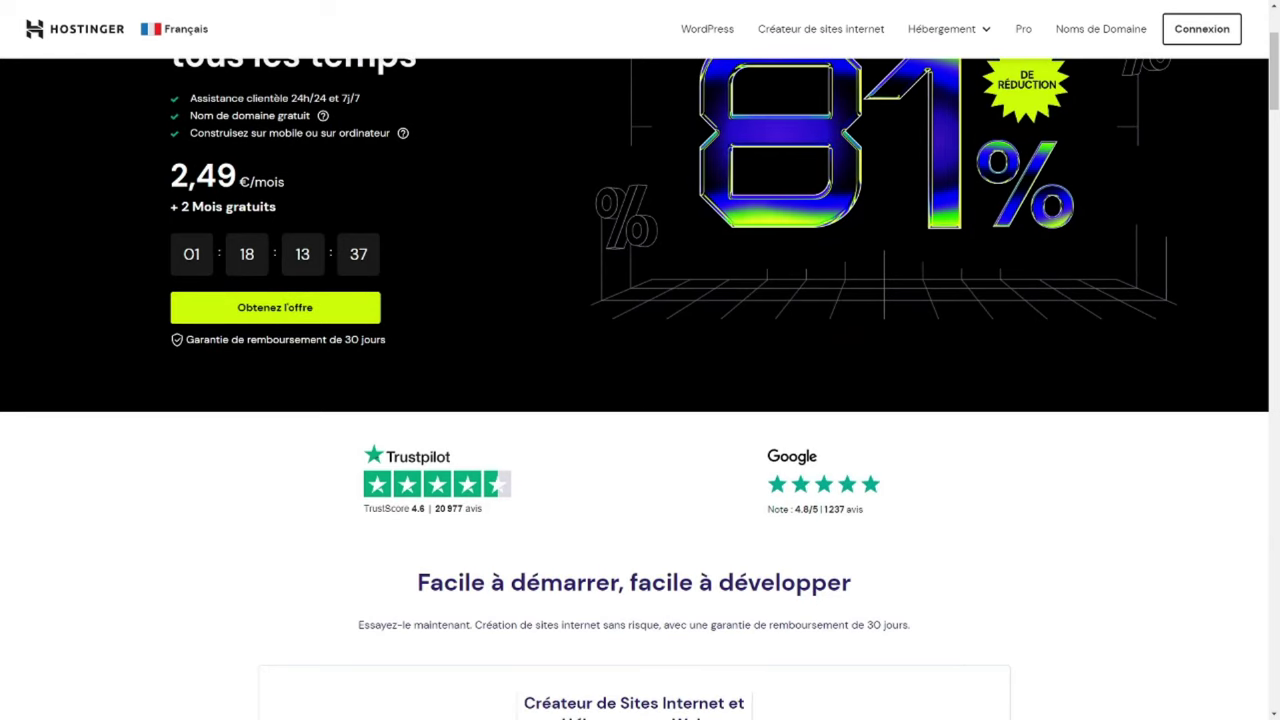
{"action": "scroll", "coordinate": [420, 456], "scroll_direction": "down", "scroll_amount": 1}
{"action": "triple_click", "coordinate": [785, 449]}
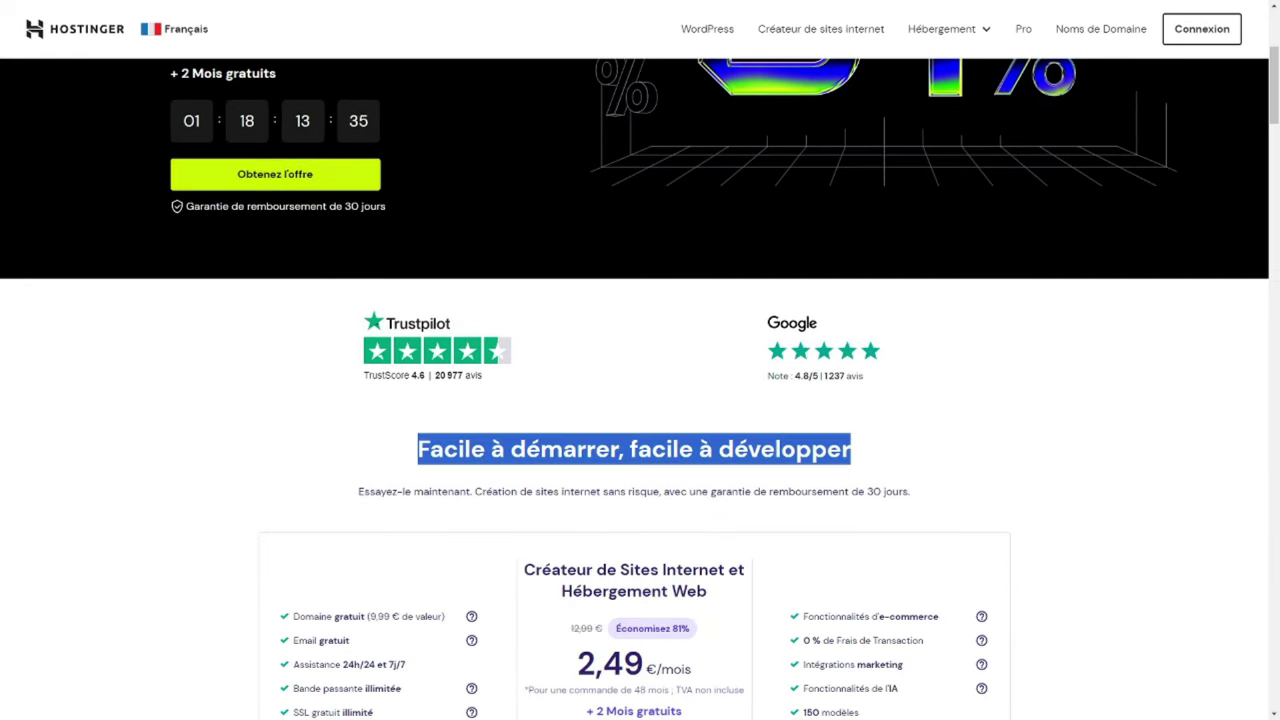
{"action": "left_click", "coordinate": [1008, 464]}
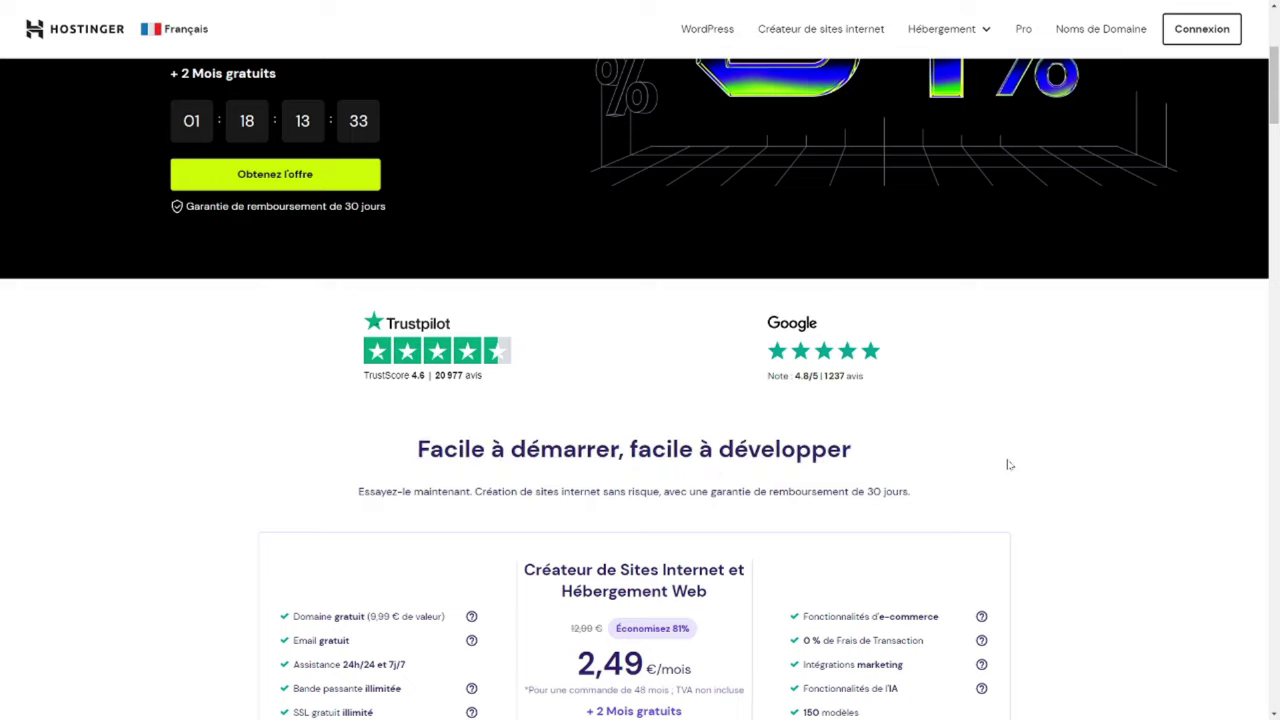
{"action": "scroll", "coordinate": [1008, 464], "scroll_direction": "down", "scroll_amount": 6}
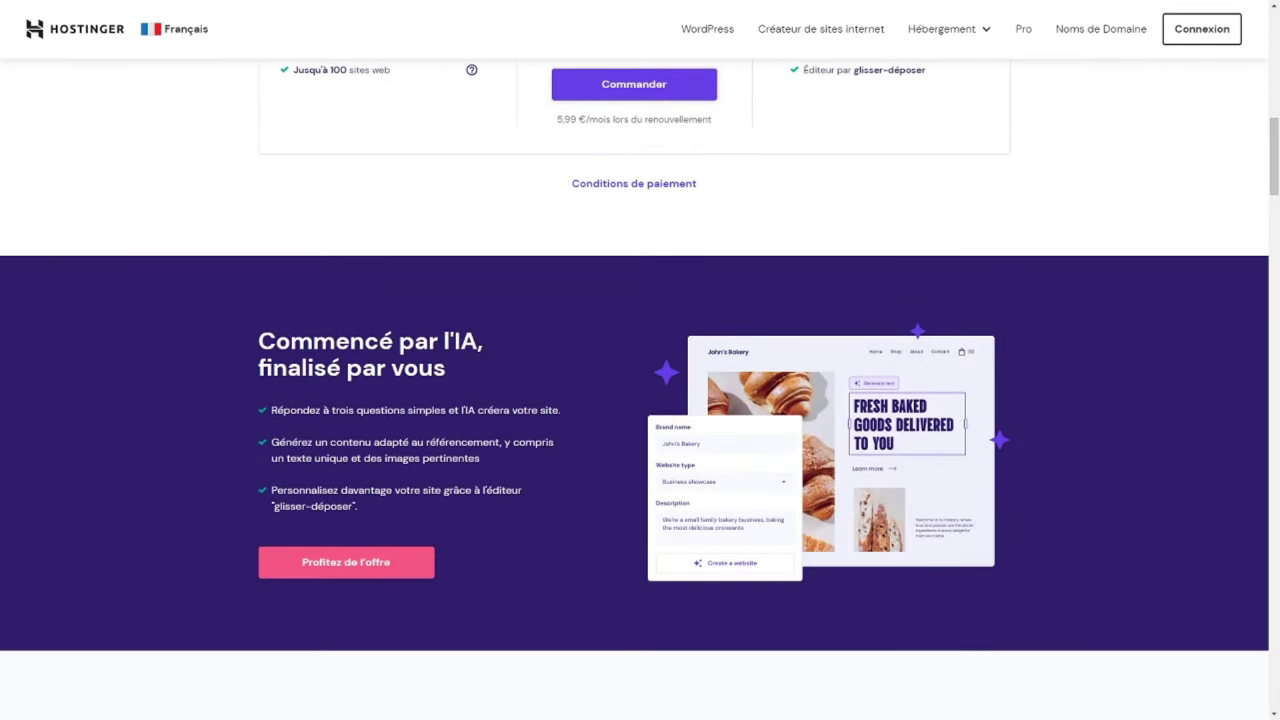
{"action": "left_click_drag", "start_coordinate": [258, 340], "coordinate": [468, 372]}
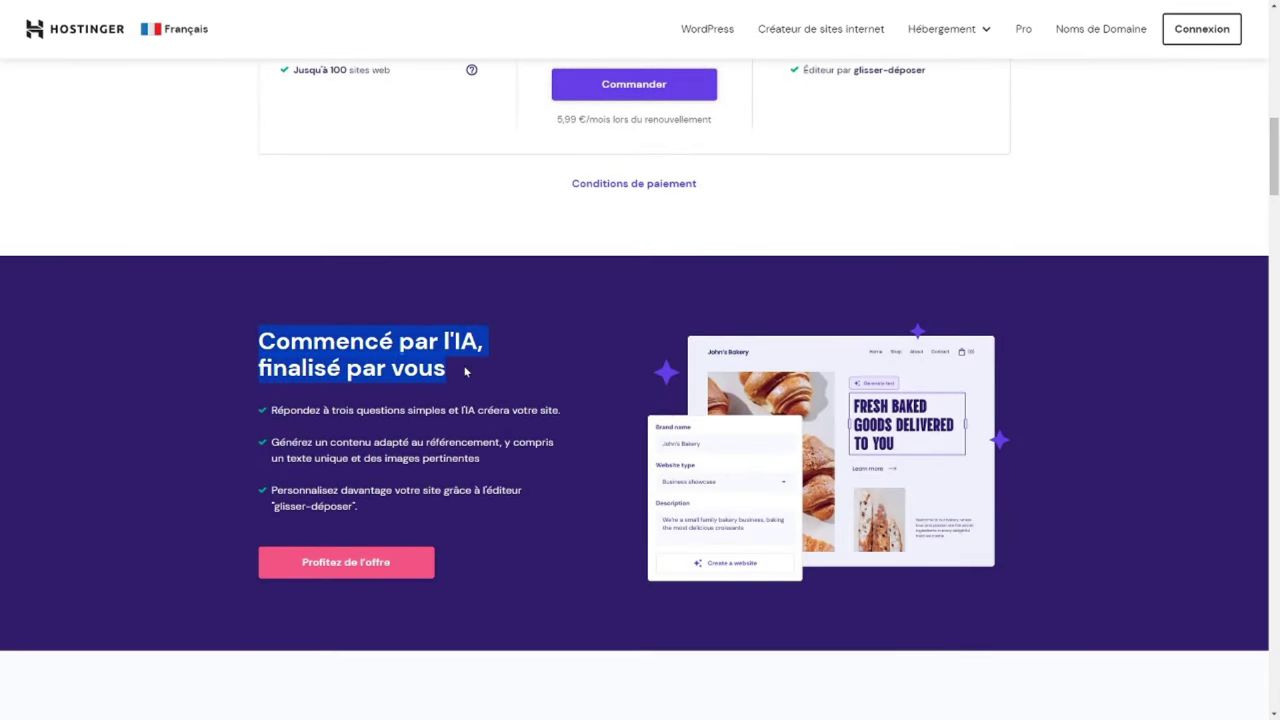
{"action": "scroll", "coordinate": [478, 378], "scroll_direction": "down", "scroll_amount": 1}
{"action": "left_click", "coordinate": [555, 365]}
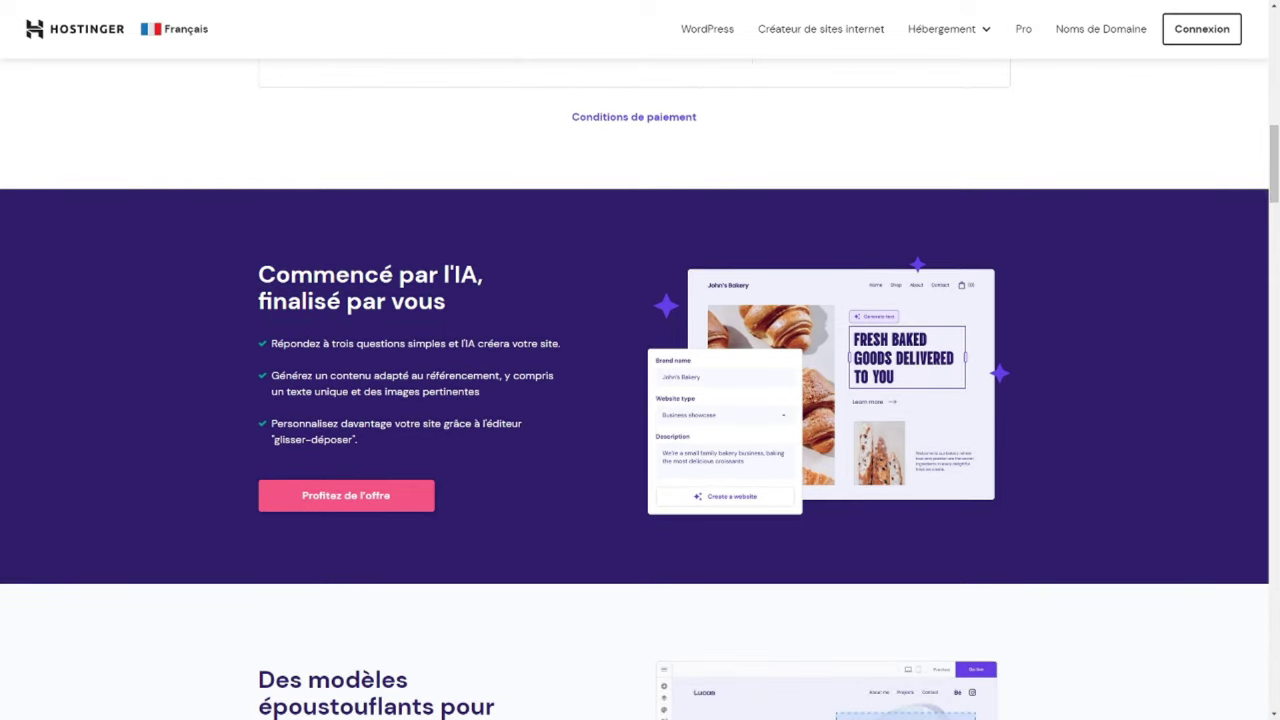
Step: Examine the sections on data centre locations and website speed
{"action": "scroll", "coordinate": [1010, 342], "scroll_direction": "down", "scroll_amount": 10}
{"action": "triple_click", "coordinate": [421, 149]}
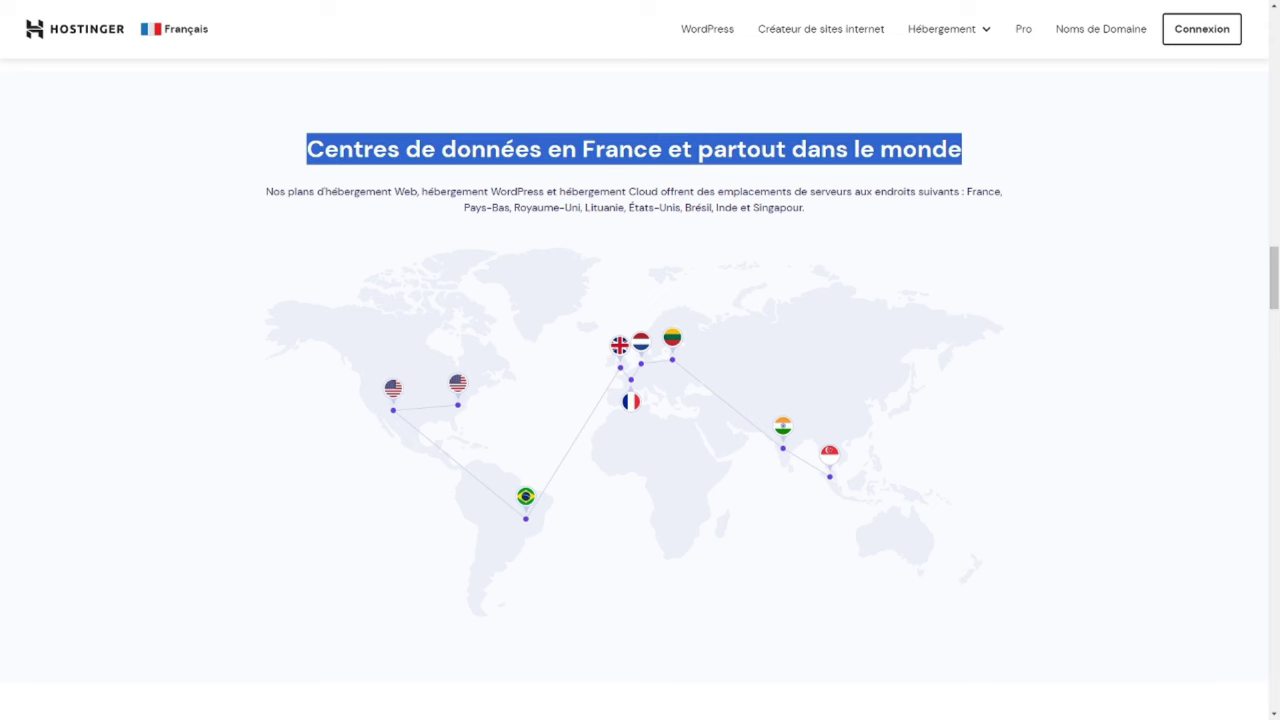
{"action": "left_click", "coordinate": [432, 180]}
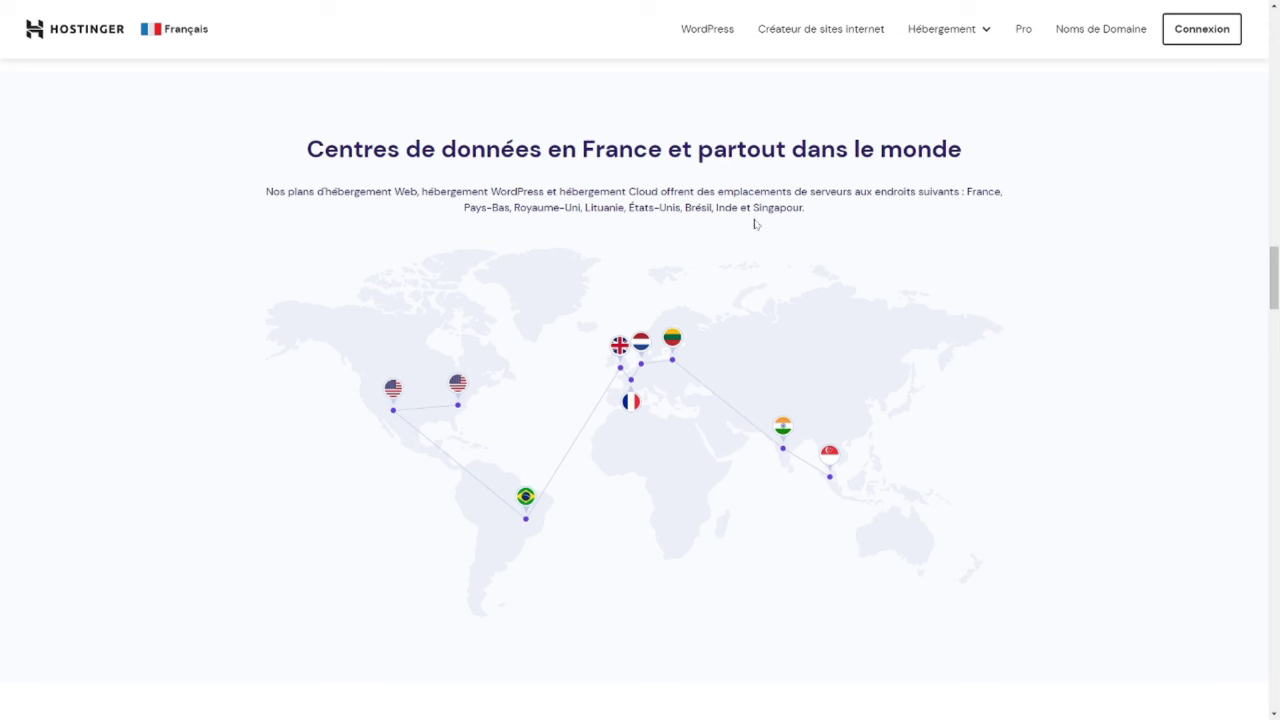
{"action": "left_click_drag", "start_coordinate": [971, 180], "coordinate": [786, 200]}
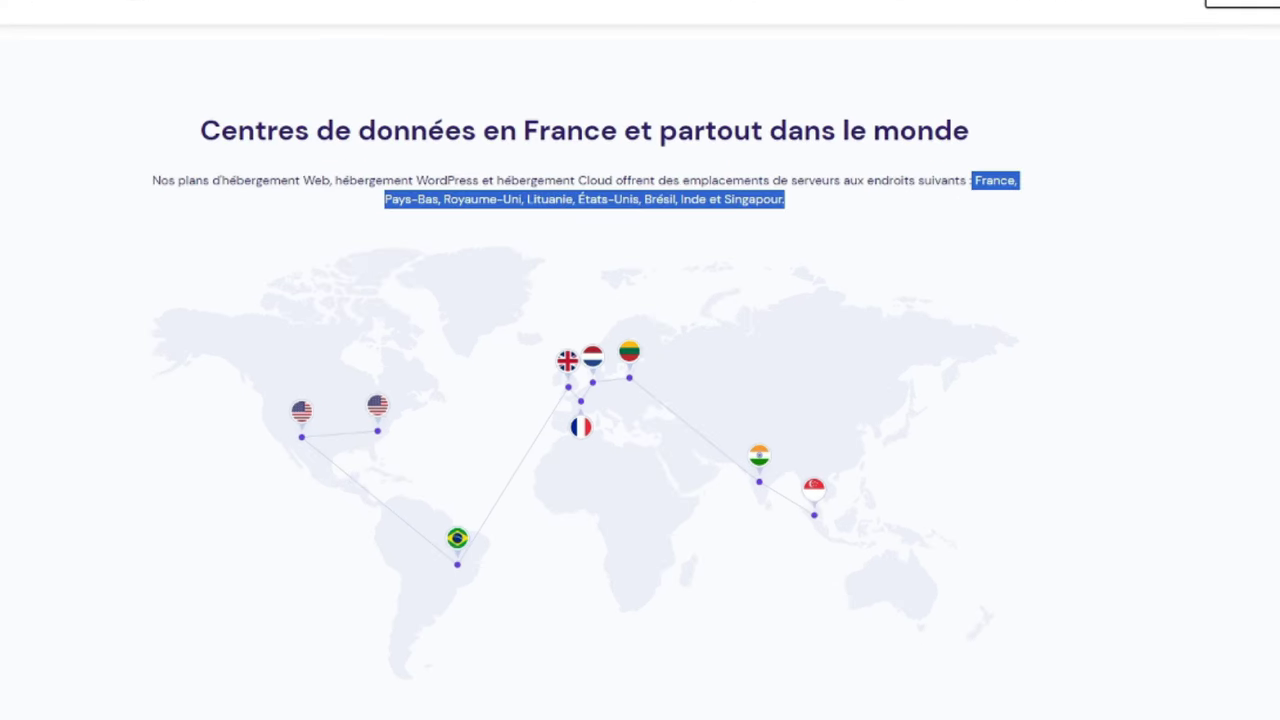
{"action": "left_click", "coordinate": [1216, 270]}
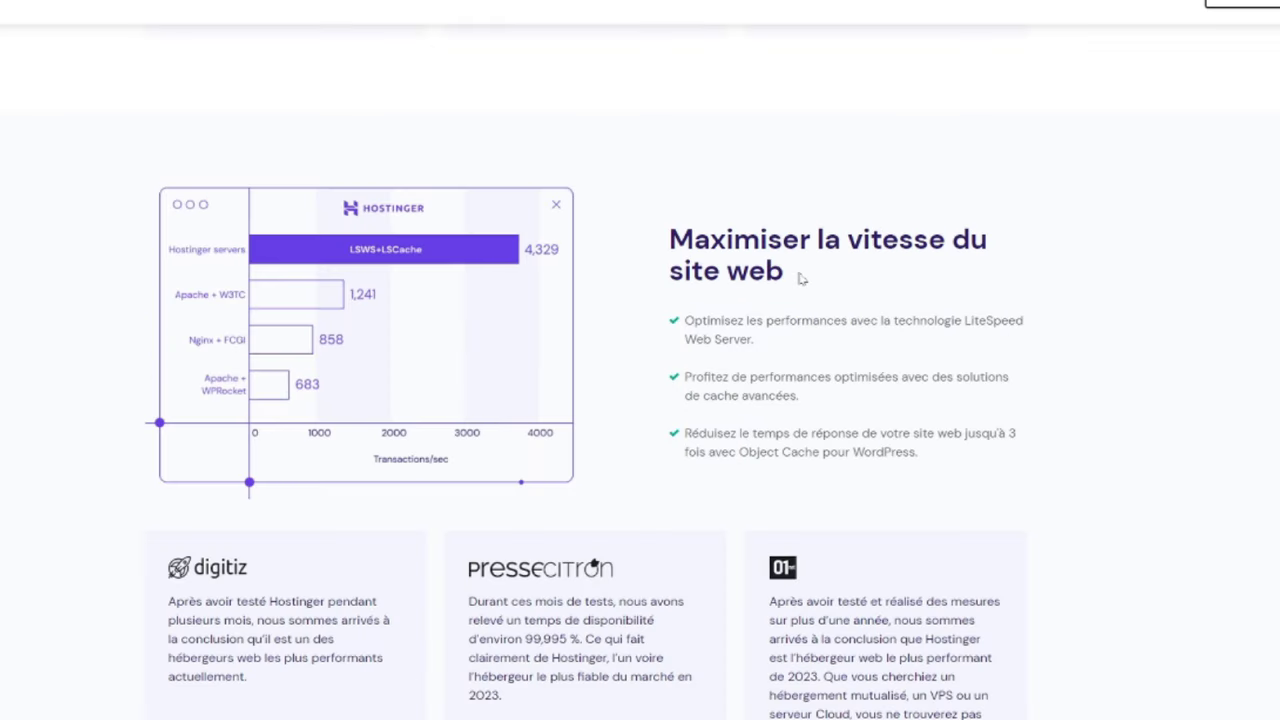
{"action": "left_click_drag", "start_coordinate": [800, 278], "coordinate": [666, 246]}
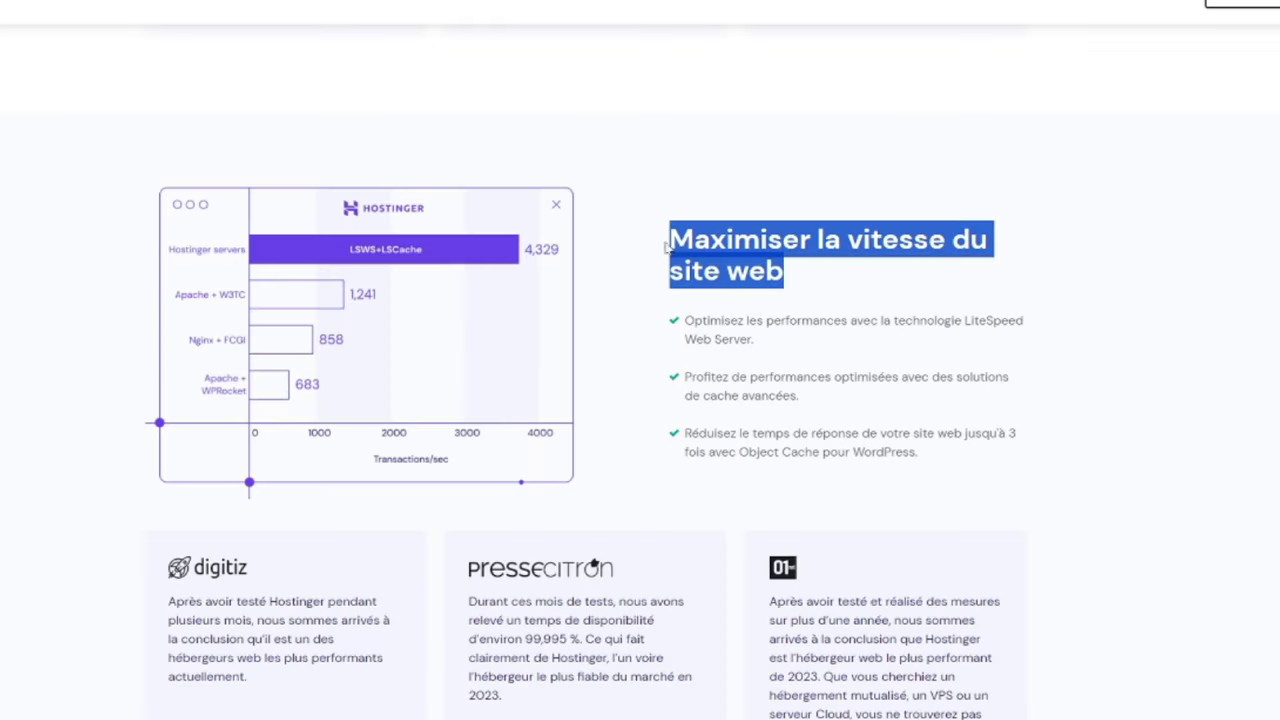
{"action": "left_click", "coordinate": [1205, 436]}
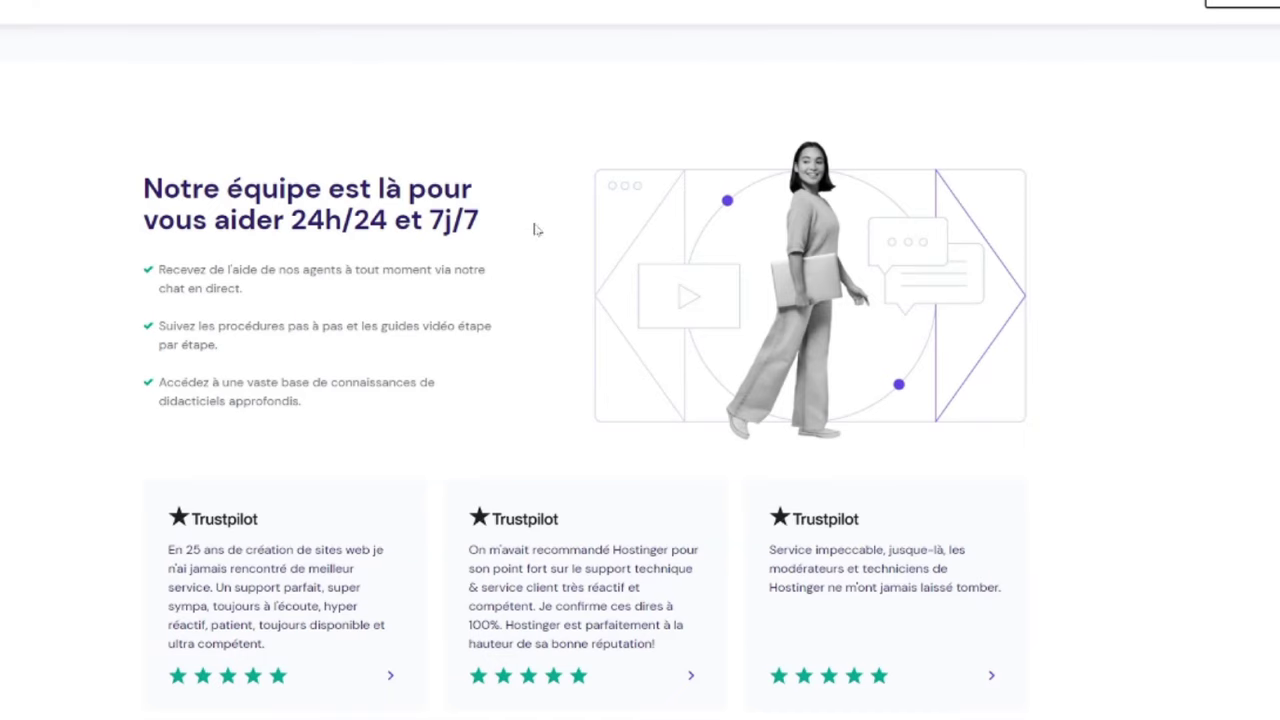
Step: Examine the sections on 24/7 support, advanced security features and the all-in-one website solution
{"action": "left_click_drag", "start_coordinate": [479, 220], "coordinate": [134, 206]}
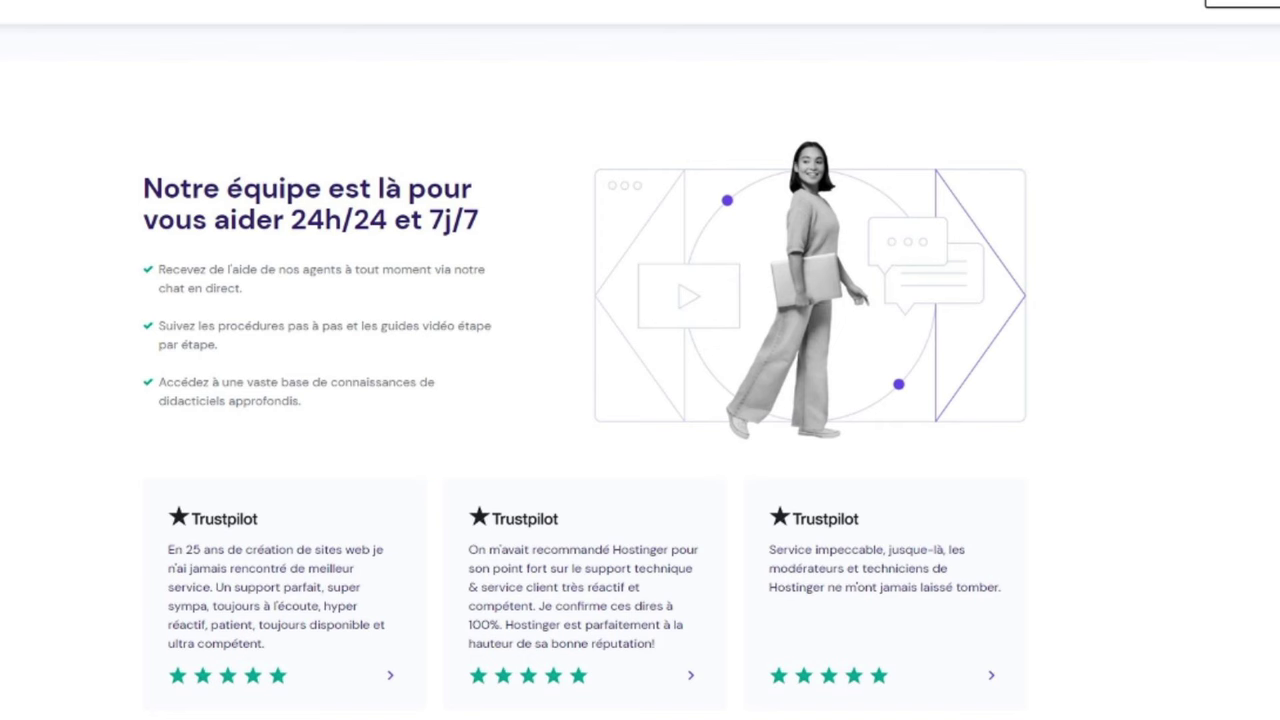
{"action": "scroll", "coordinate": [986, 547], "scroll_direction": "down", "scroll_amount": 9}
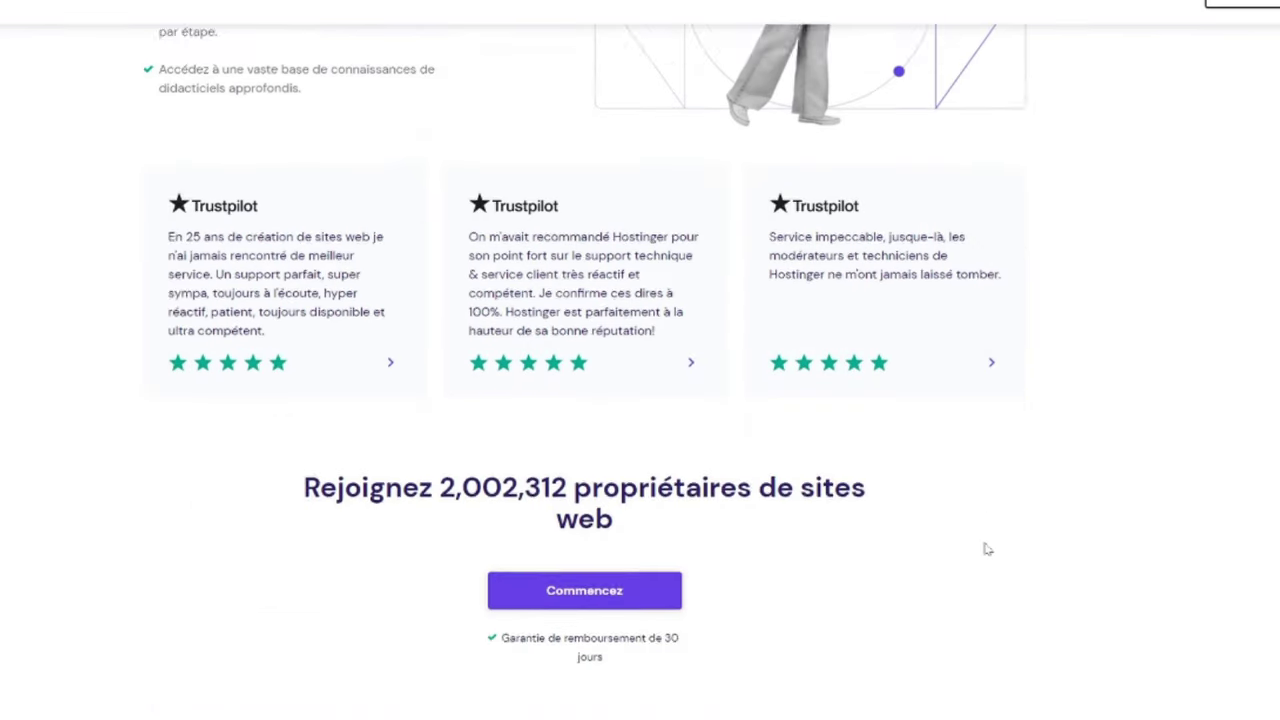
{"action": "scroll", "coordinate": [987, 547], "scroll_direction": "down", "scroll_amount": 1}
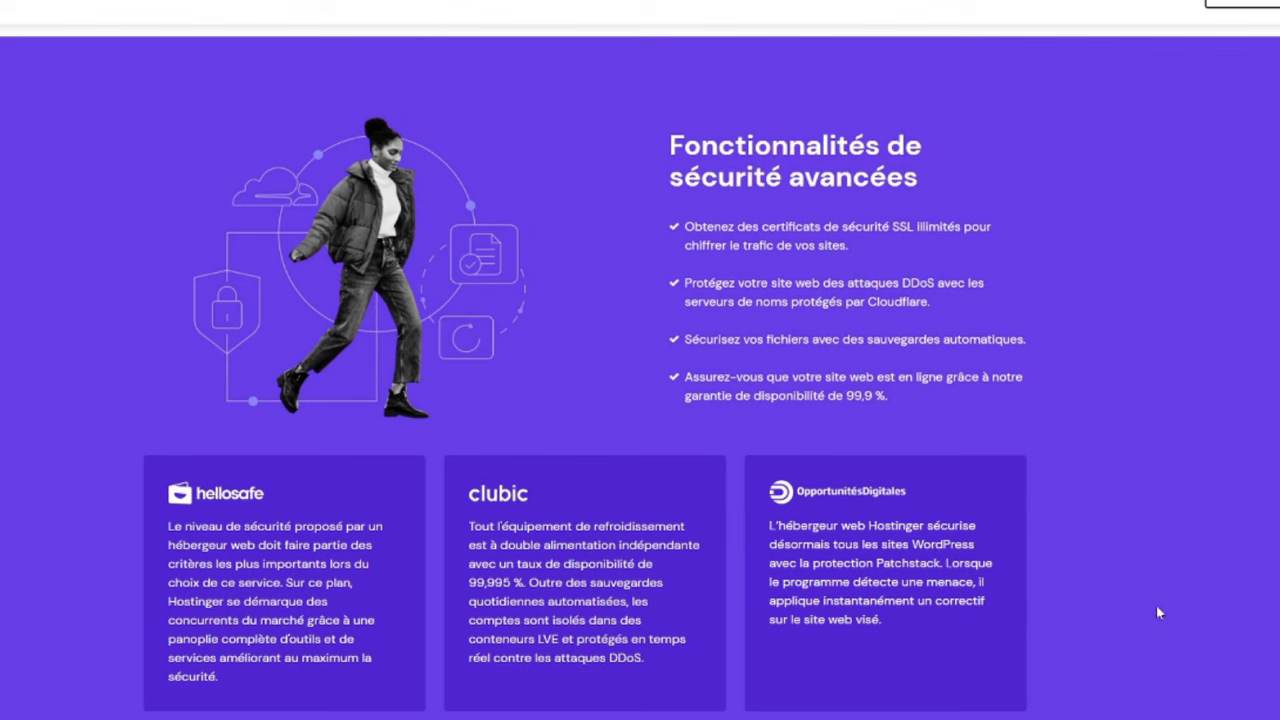
{"action": "scroll", "coordinate": [1156, 608], "scroll_direction": "up", "scroll_amount": 10}
{"action": "left_click_drag", "start_coordinate": [317, 268], "coordinate": [140, 228]}
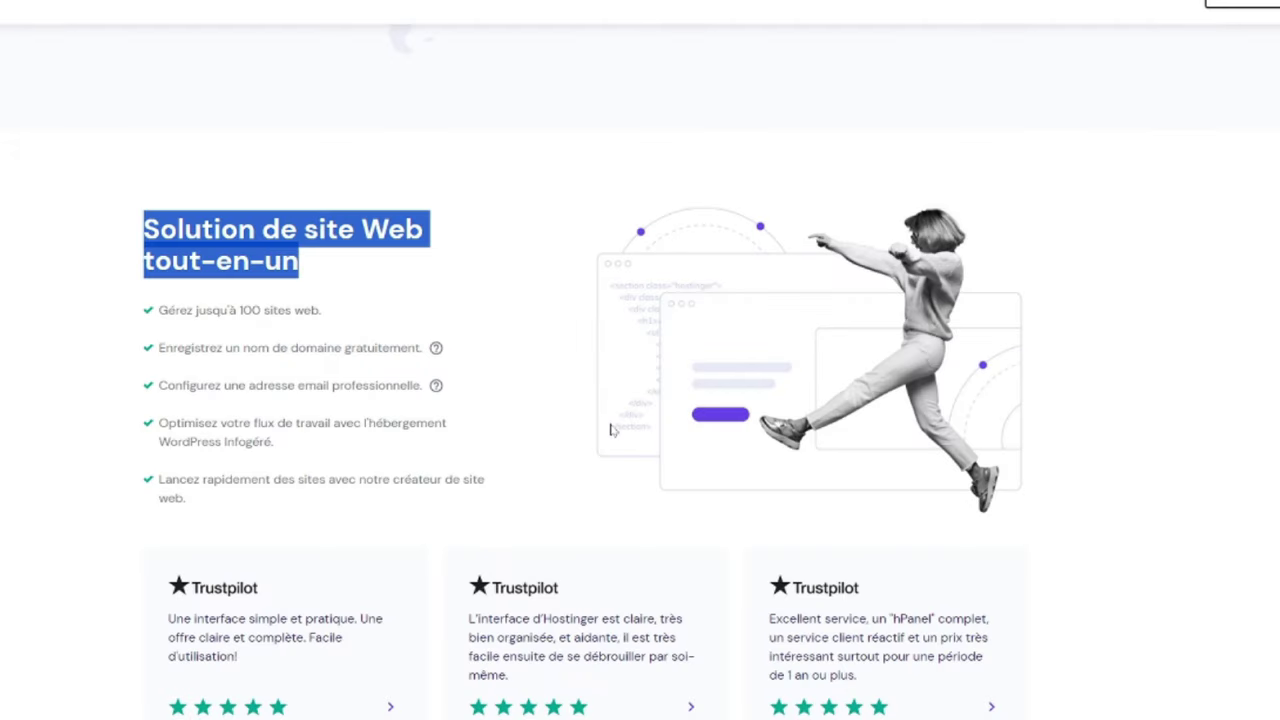
{"action": "left_click", "coordinate": [1221, 516]}
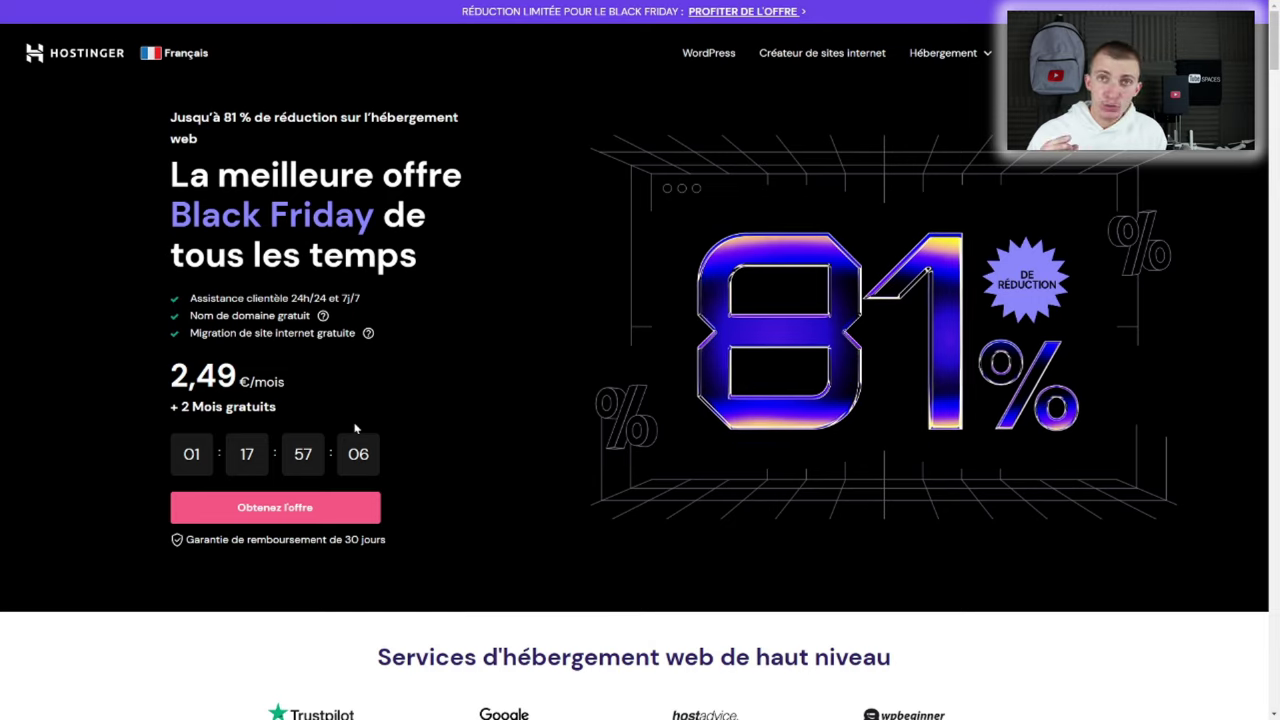
Step: Compare the web hosting plans, examining the Premium and Business plans and the Business plan's main features
{"action": "scroll", "coordinate": [355, 428], "scroll_direction": "down", "scroll_amount": 8}
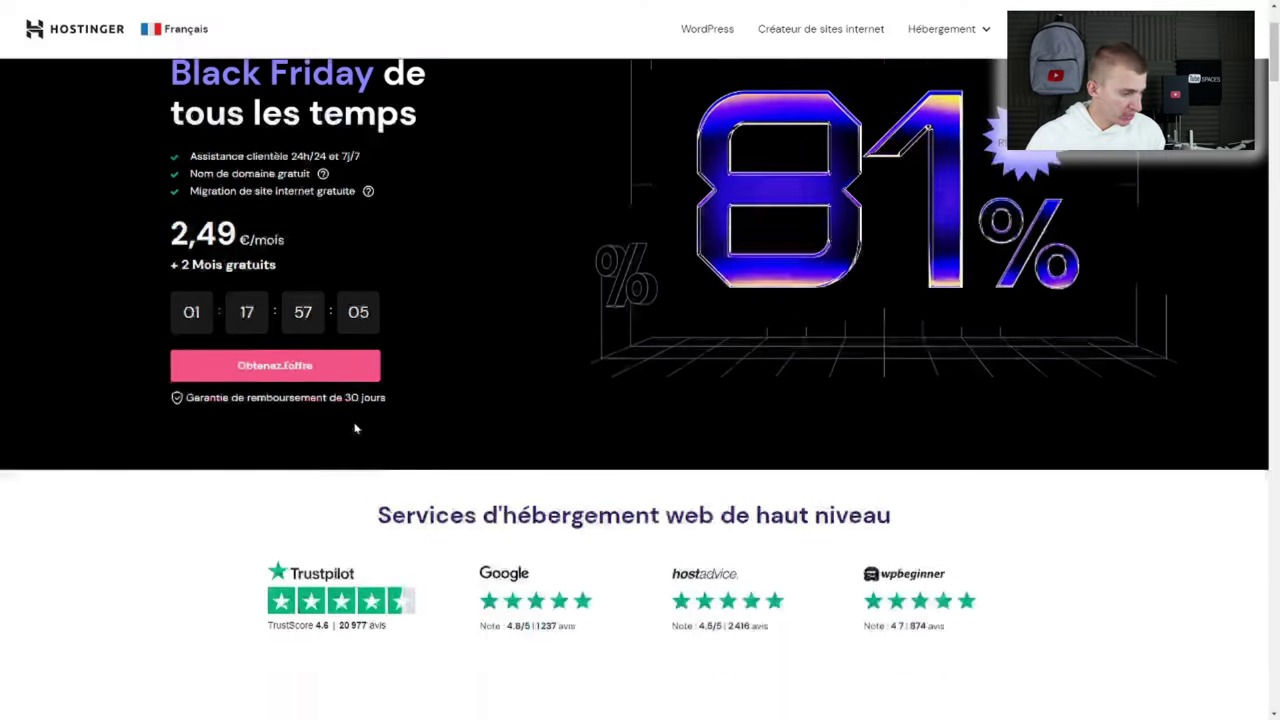
{"action": "scroll", "coordinate": [357, 425], "scroll_direction": "down", "scroll_amount": 1}
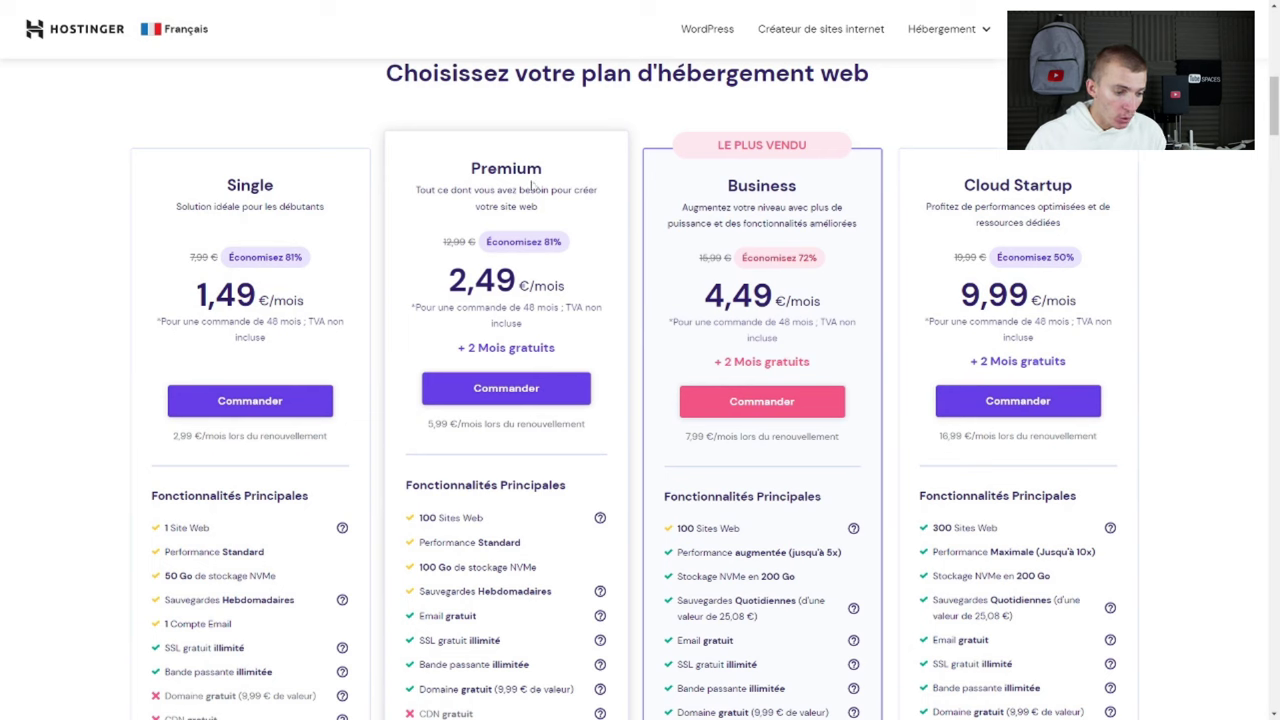
{"action": "left_click_drag", "start_coordinate": [542, 168], "coordinate": [465, 175]}
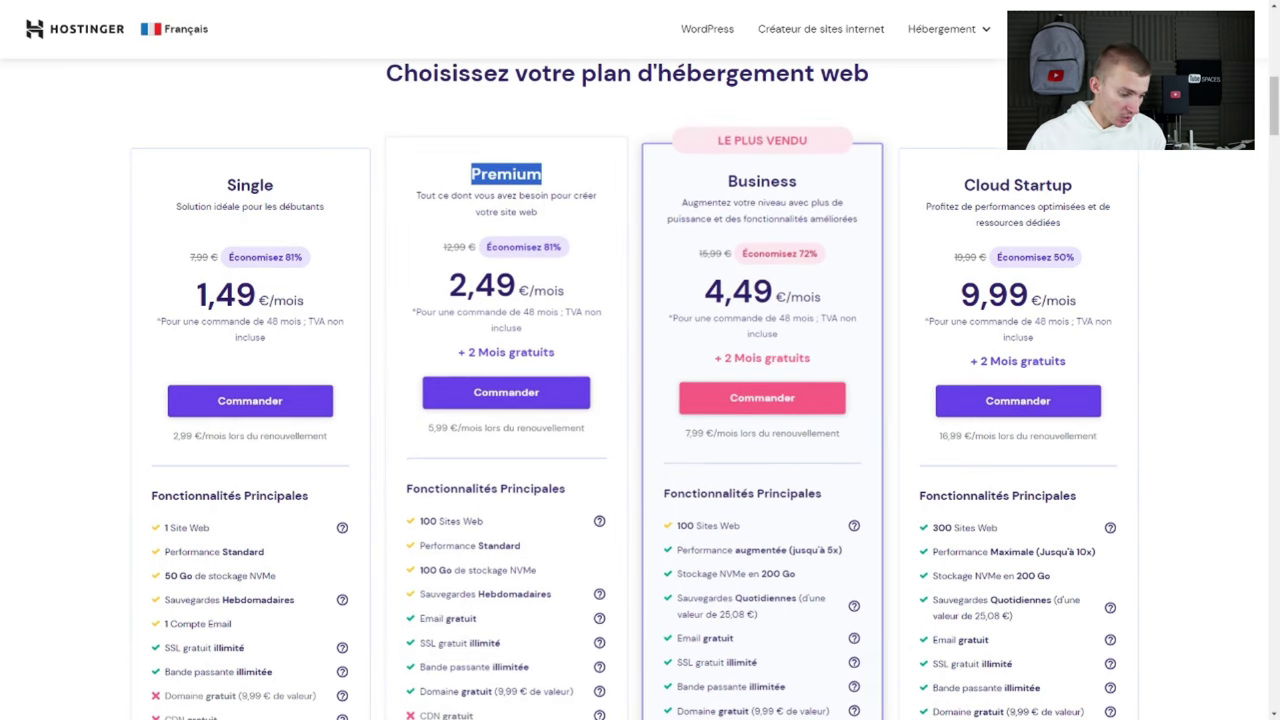
{"action": "left_click_drag", "start_coordinate": [818, 190], "coordinate": [720, 172]}
{"action": "double_click", "coordinate": [745, 170]}
{"action": "left_click", "coordinate": [836, 163]}
{"action": "scroll", "coordinate": [836, 163], "scroll_direction": "down", "scroll_amount": 2}
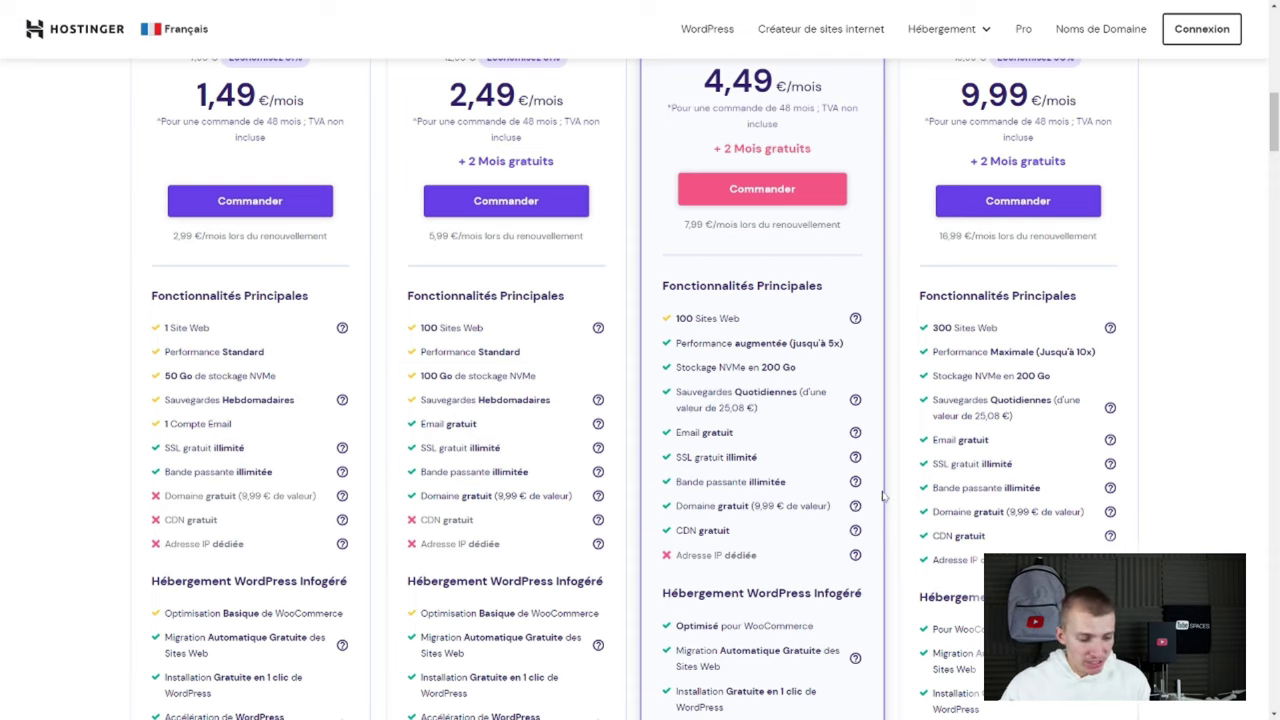
{"action": "scroll", "coordinate": [860, 480], "scroll_direction": "down", "scroll_amount": 1}
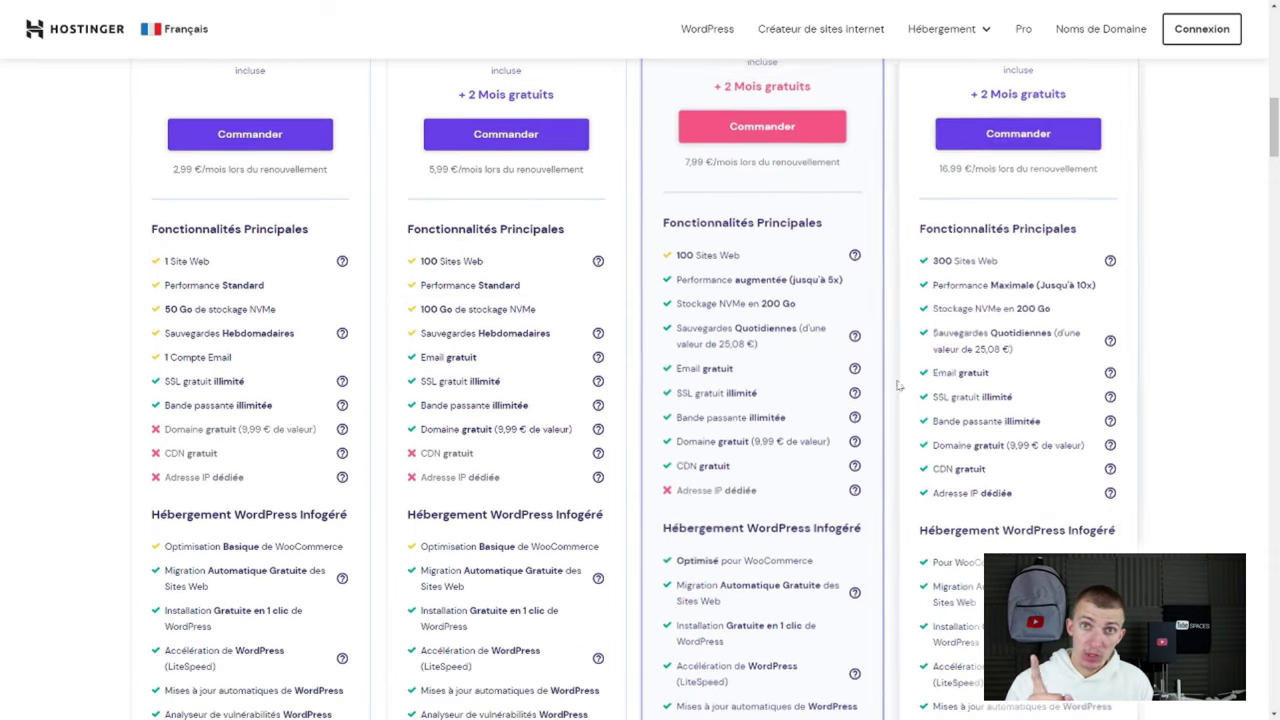
{"action": "left_click_drag", "start_coordinate": [674, 251], "coordinate": [808, 500]}
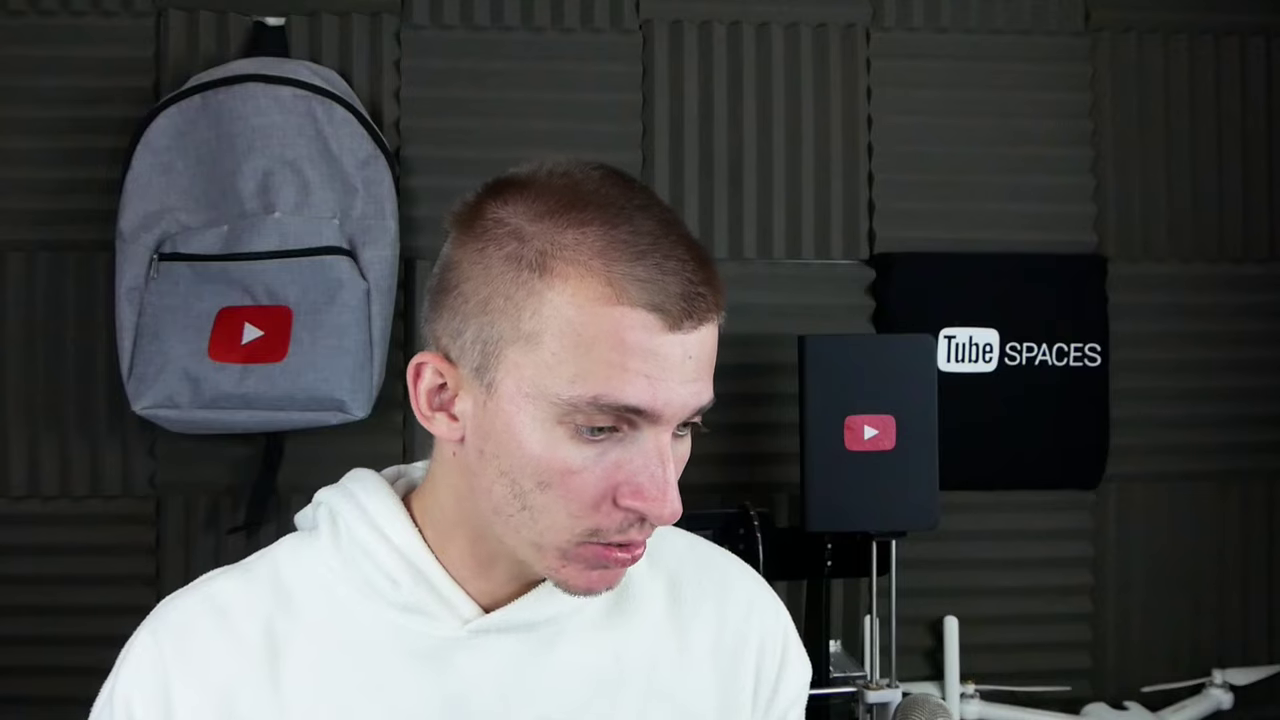
Step: Order the Business hosting plan and open its checkout page
{"action": "double_click", "coordinate": [762, 102]}
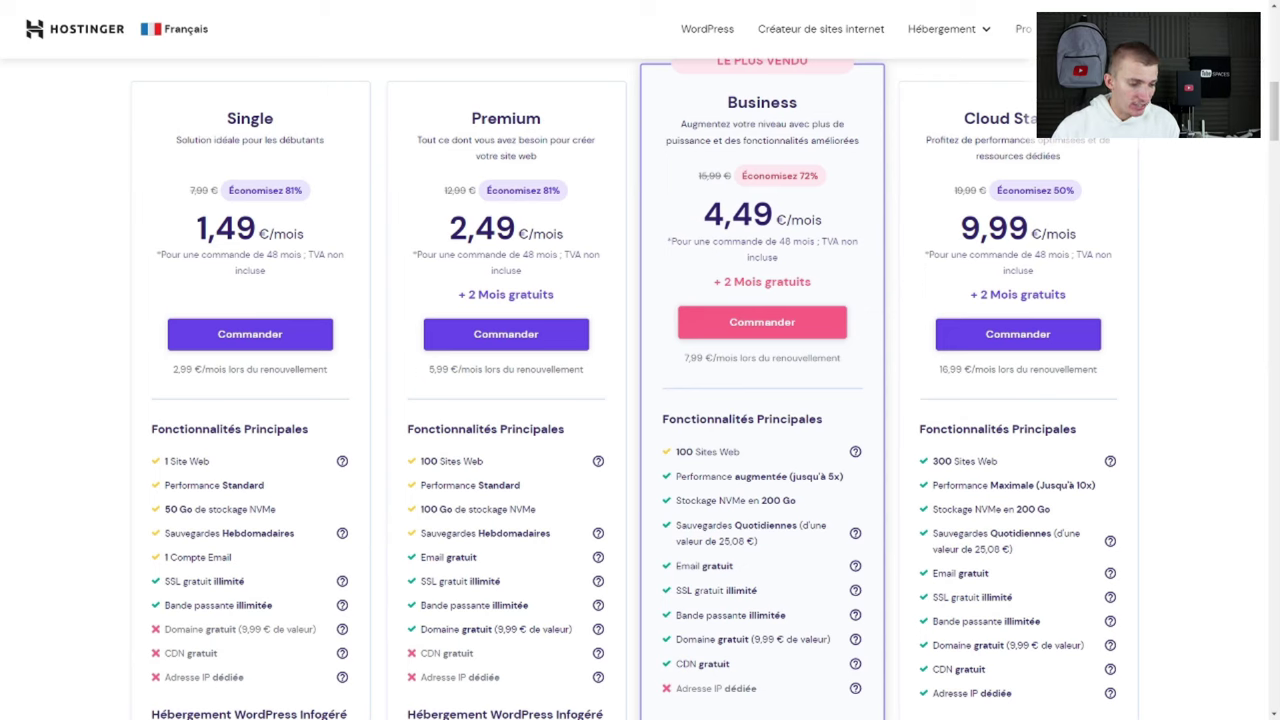
{"action": "left_click", "coordinate": [760, 322]}
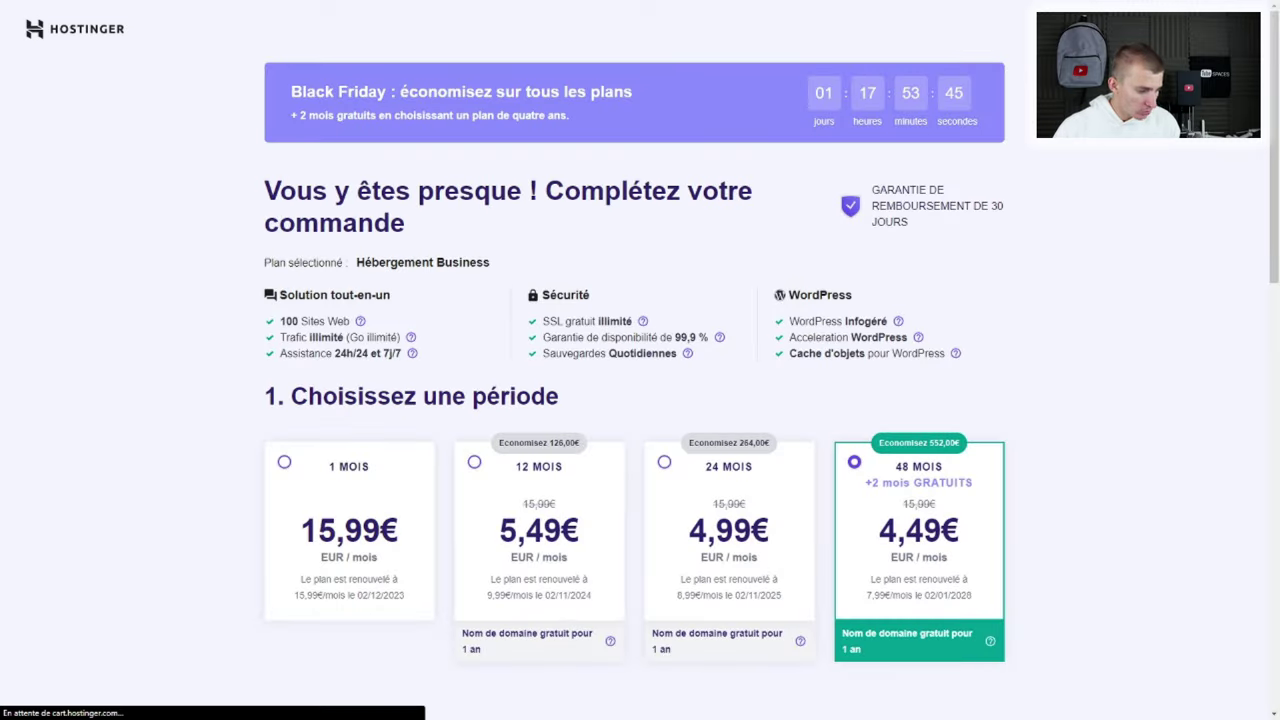
{"action": "left_click_drag", "start_coordinate": [426, 234], "coordinate": [262, 195]}
{"action": "left_click", "coordinate": [262, 195]}
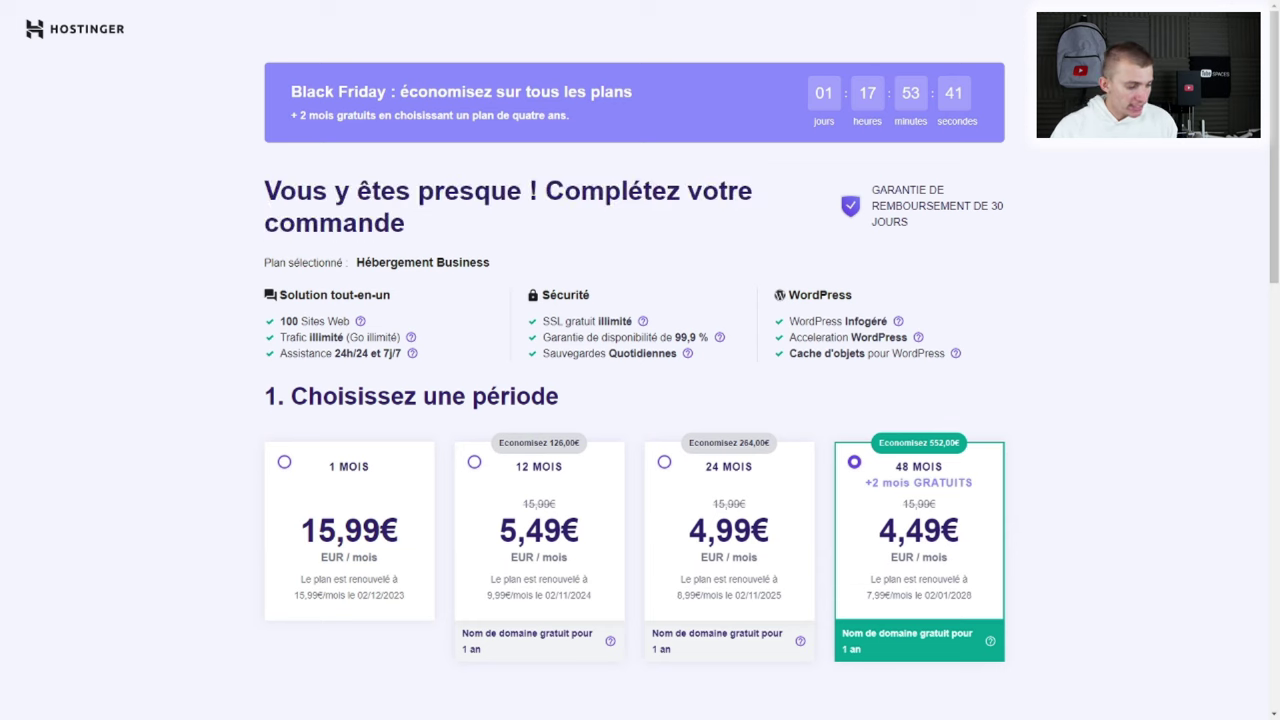
Step: Compare the 1, 12 and 24-month billing periods for the Business plan and select the 48-month period
{"action": "scroll", "coordinate": [1110, 443], "scroll_direction": "down", "scroll_amount": 1}
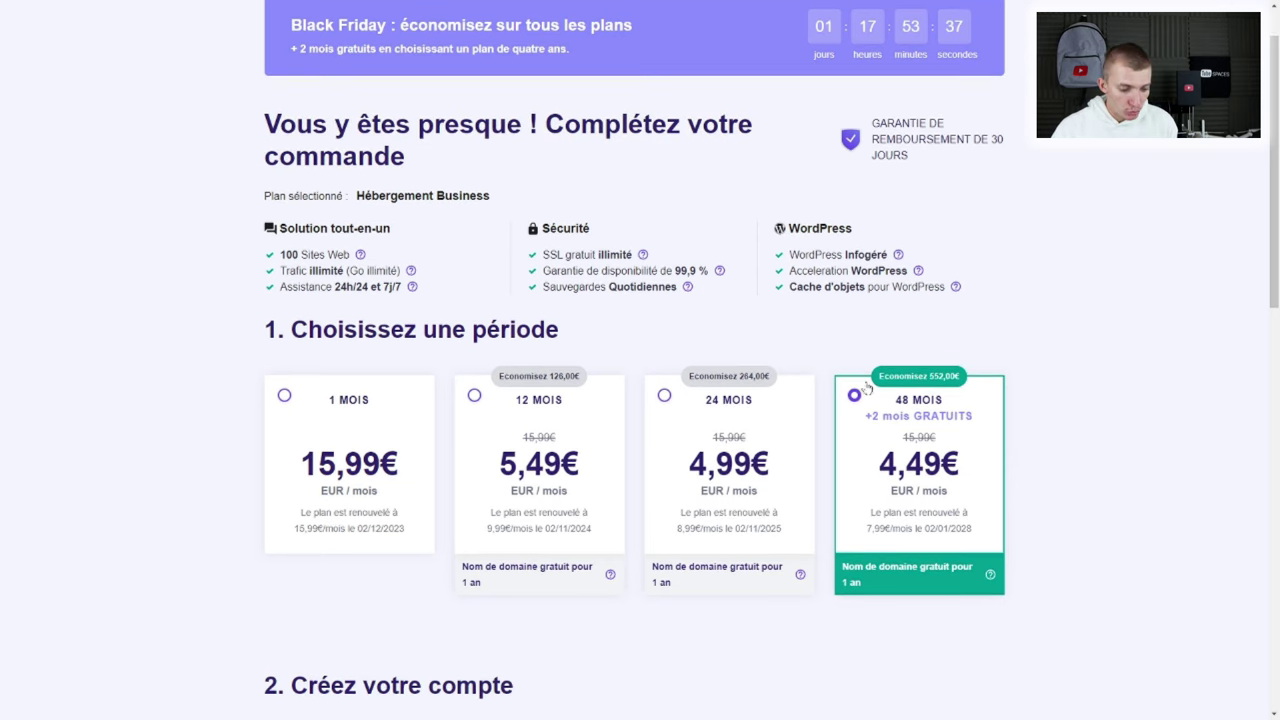
{"action": "left_click", "coordinate": [700, 402]}
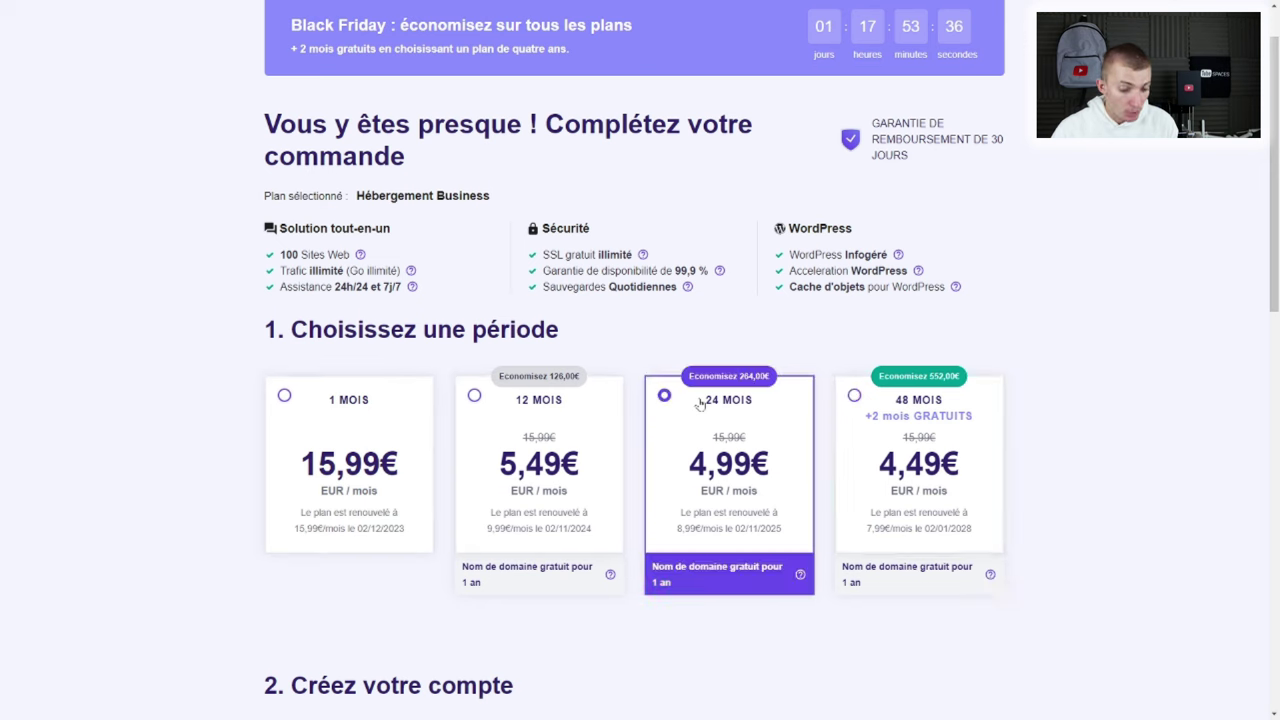
{"action": "left_click", "coordinate": [893, 452]}
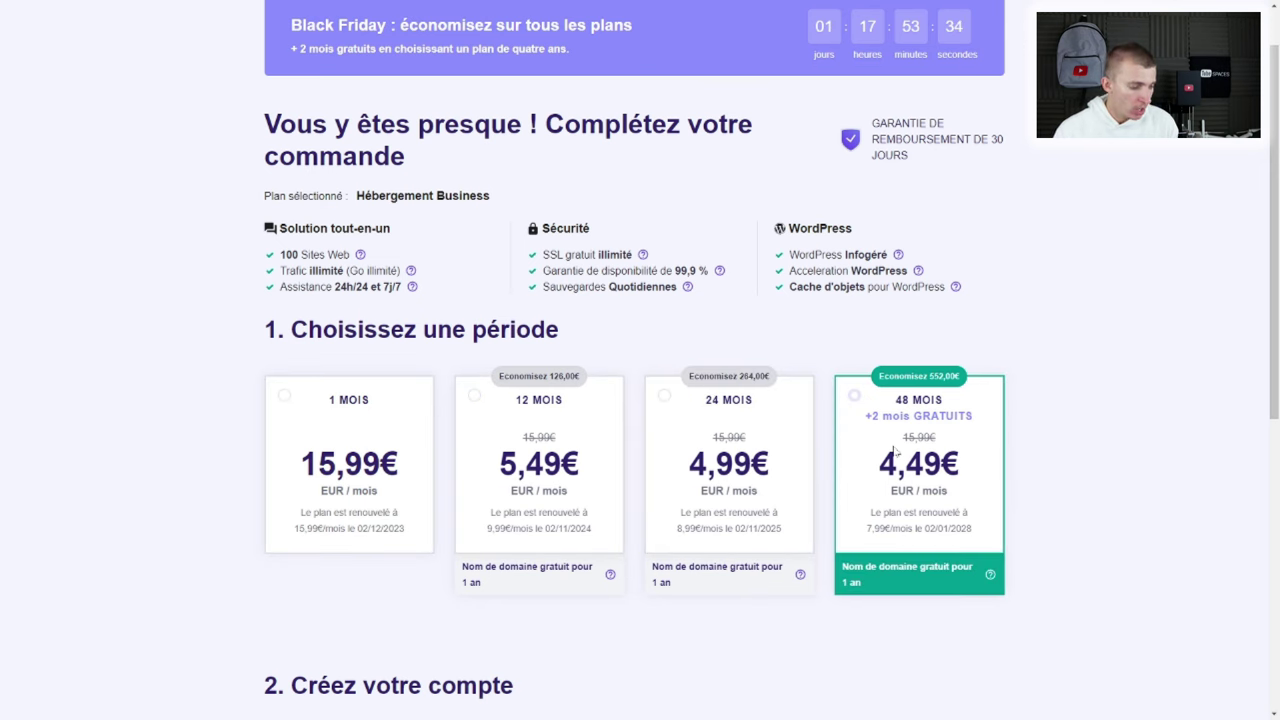
{"action": "left_click", "coordinate": [354, 466]}
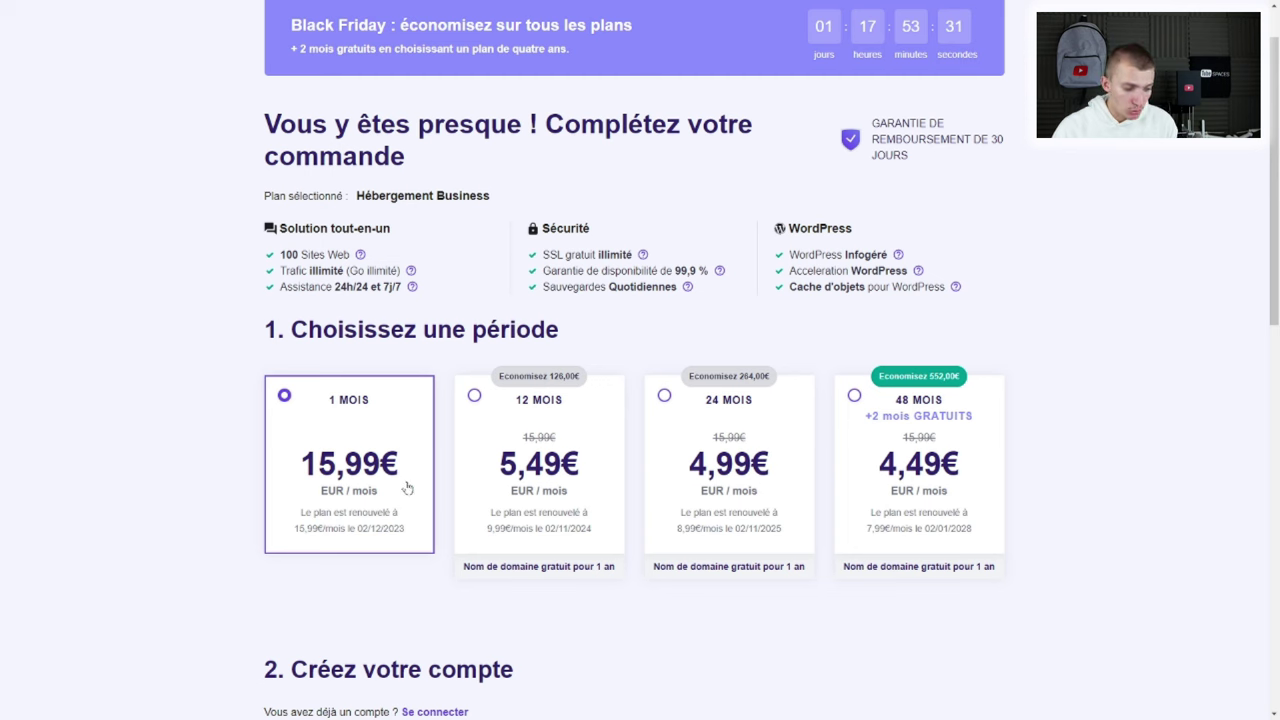
{"action": "left_click", "coordinate": [585, 490]}
{"action": "left_click", "coordinate": [708, 496]}
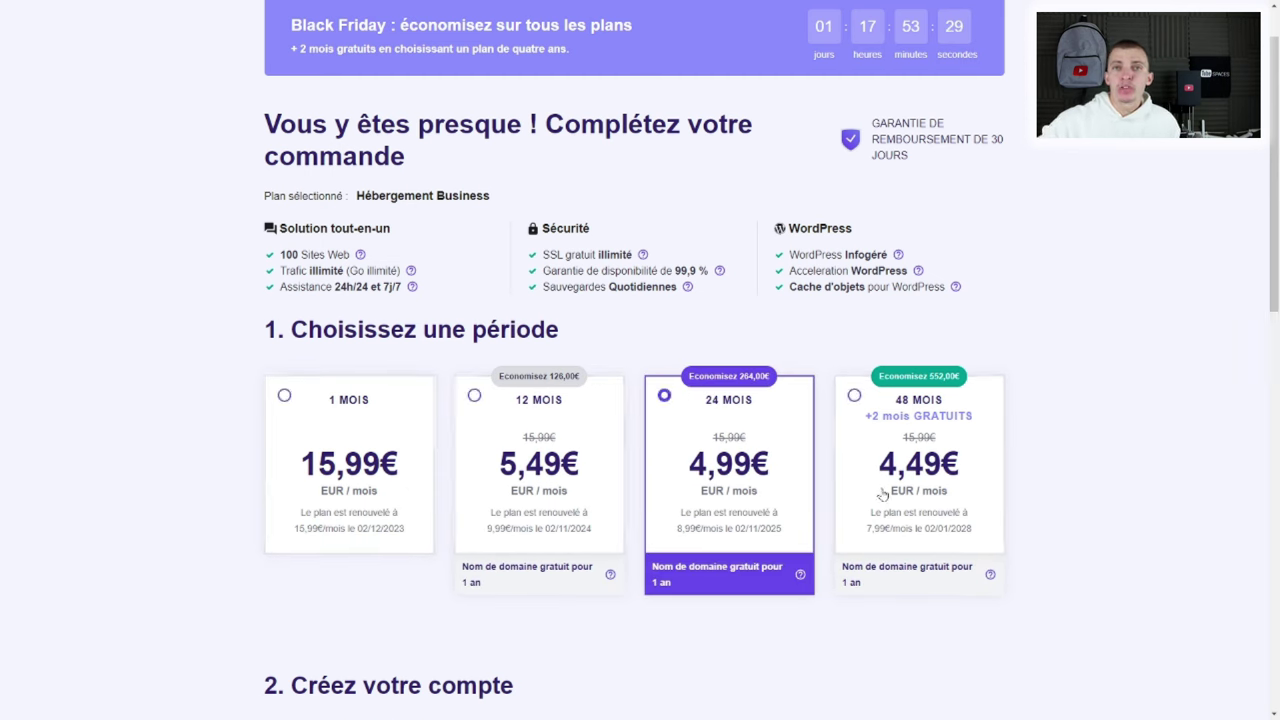
{"action": "left_click", "coordinate": [930, 485]}
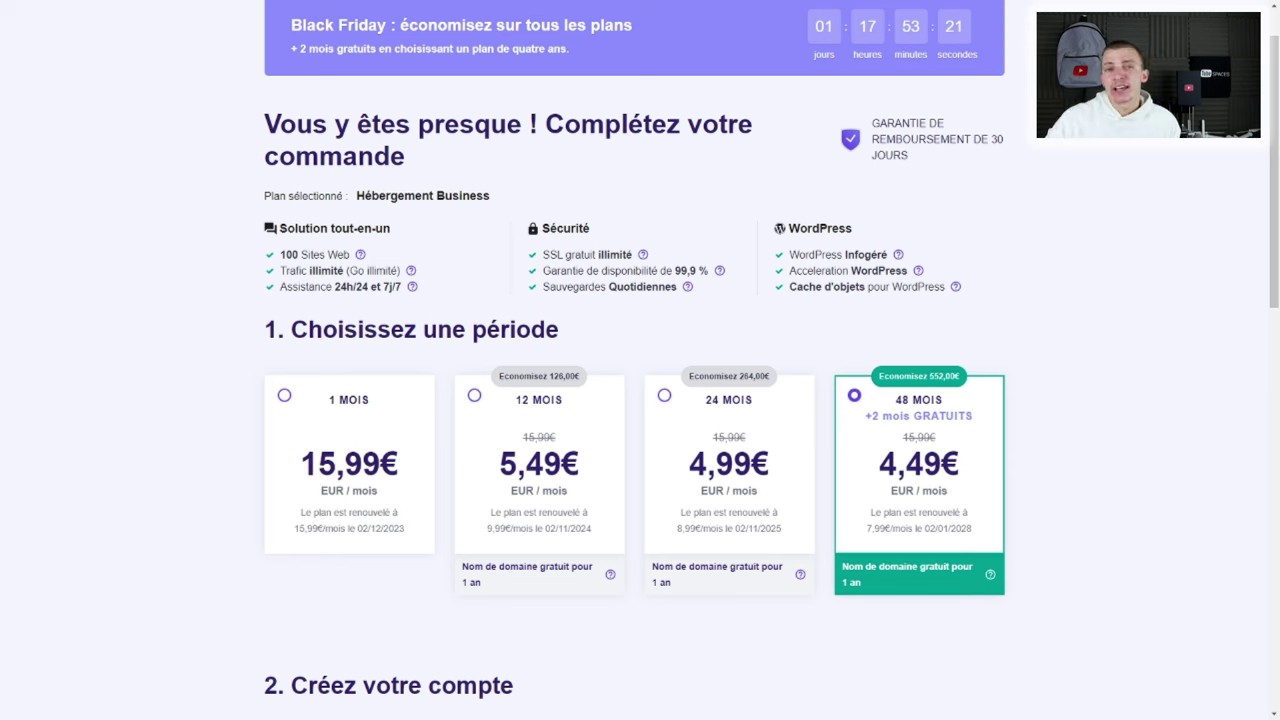
{"action": "left_click_drag", "start_coordinate": [392, 230], "coordinate": [283, 243]}
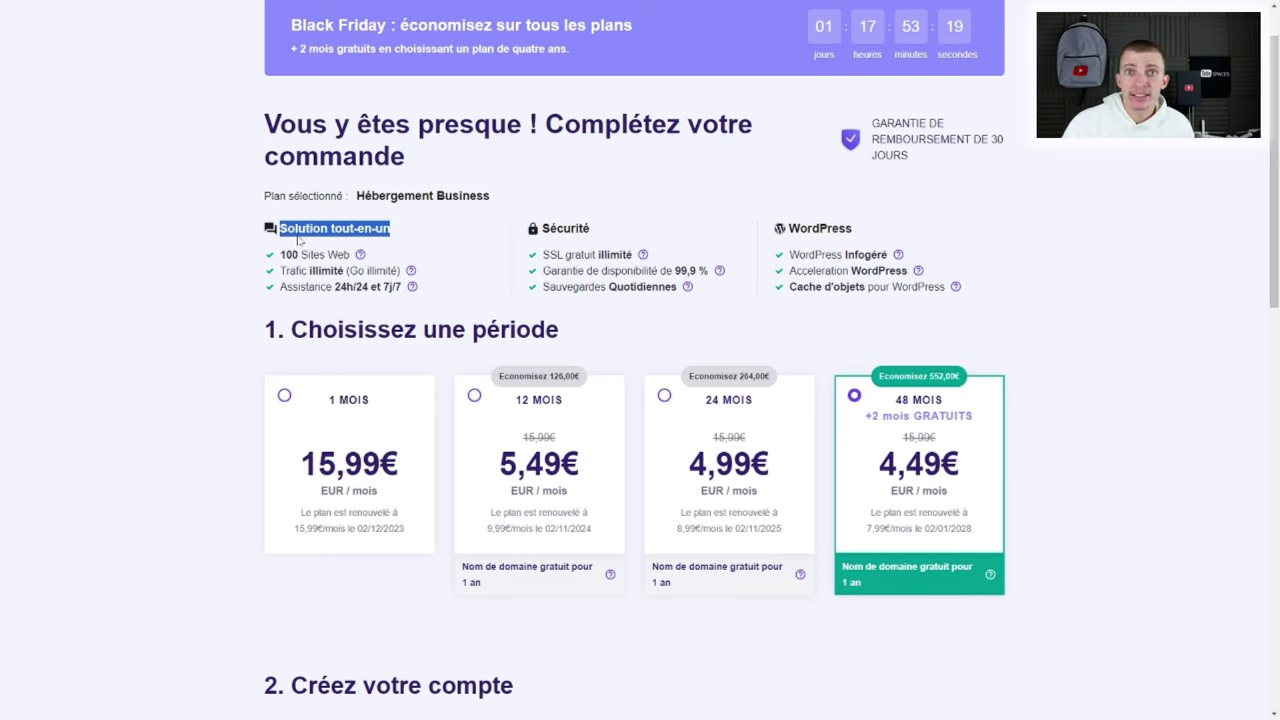
Step: Examine the all-in-one solution features listed for the selected Business hosting plan
{"action": "left_click", "coordinate": [298, 240]}
{"action": "left_click_drag", "start_coordinate": [433, 300], "coordinate": [266, 255]}
{"action": "left_click", "coordinate": [260, 282]}
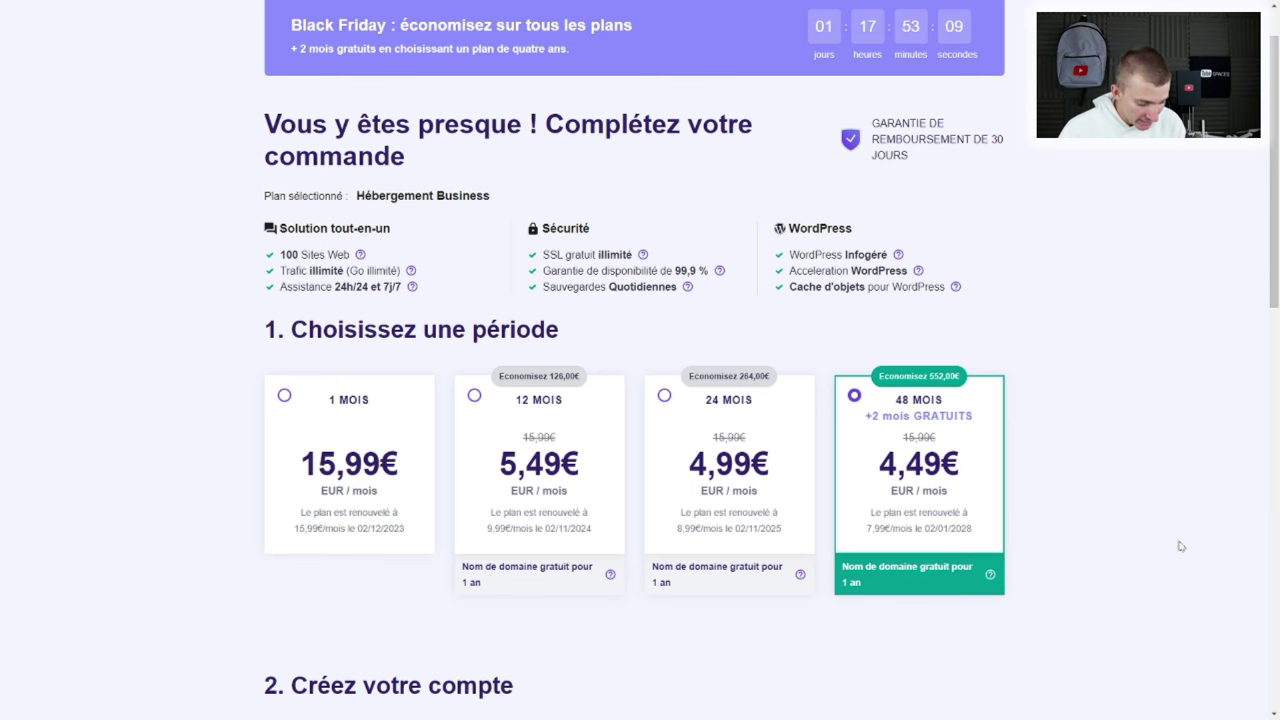
Step: Apply the promotional code CHRISTOLYONNAIS to the 48-month Business hosting order
{"action": "scroll", "coordinate": [1181, 546], "scroll_direction": "down", "scroll_amount": 6}
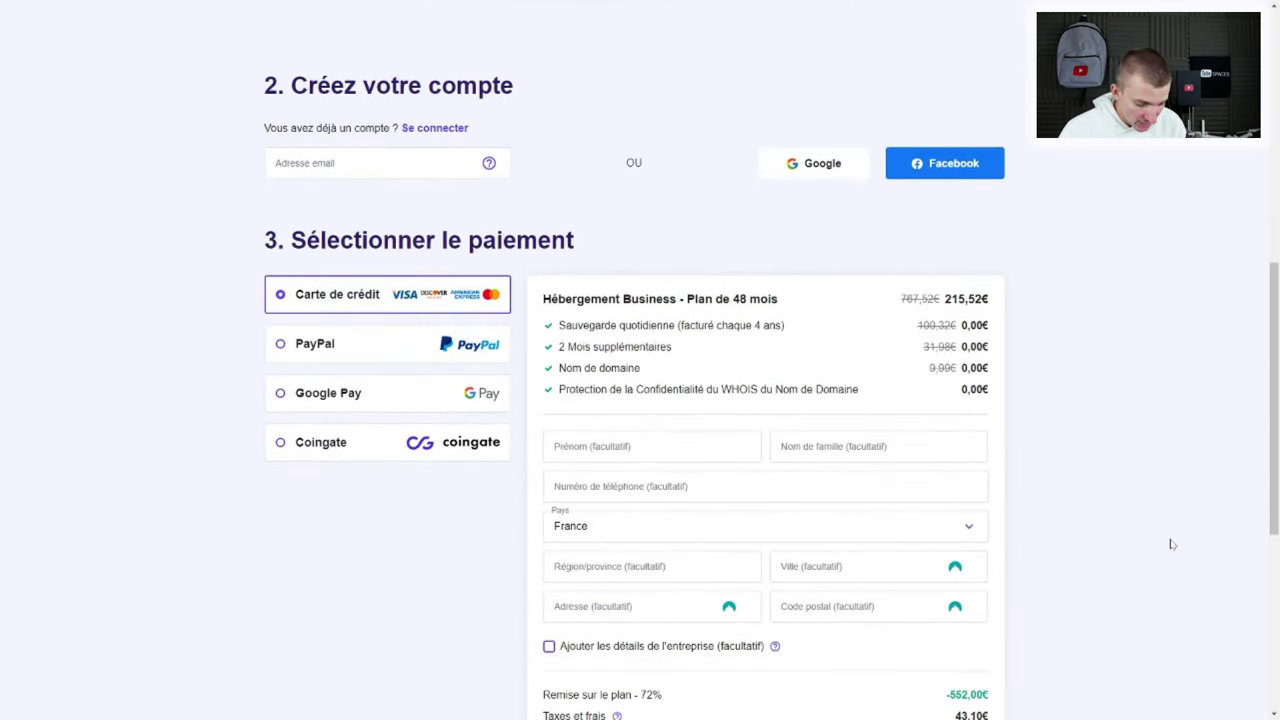
{"action": "scroll", "coordinate": [1172, 544], "scroll_direction": "down", "scroll_amount": 1}
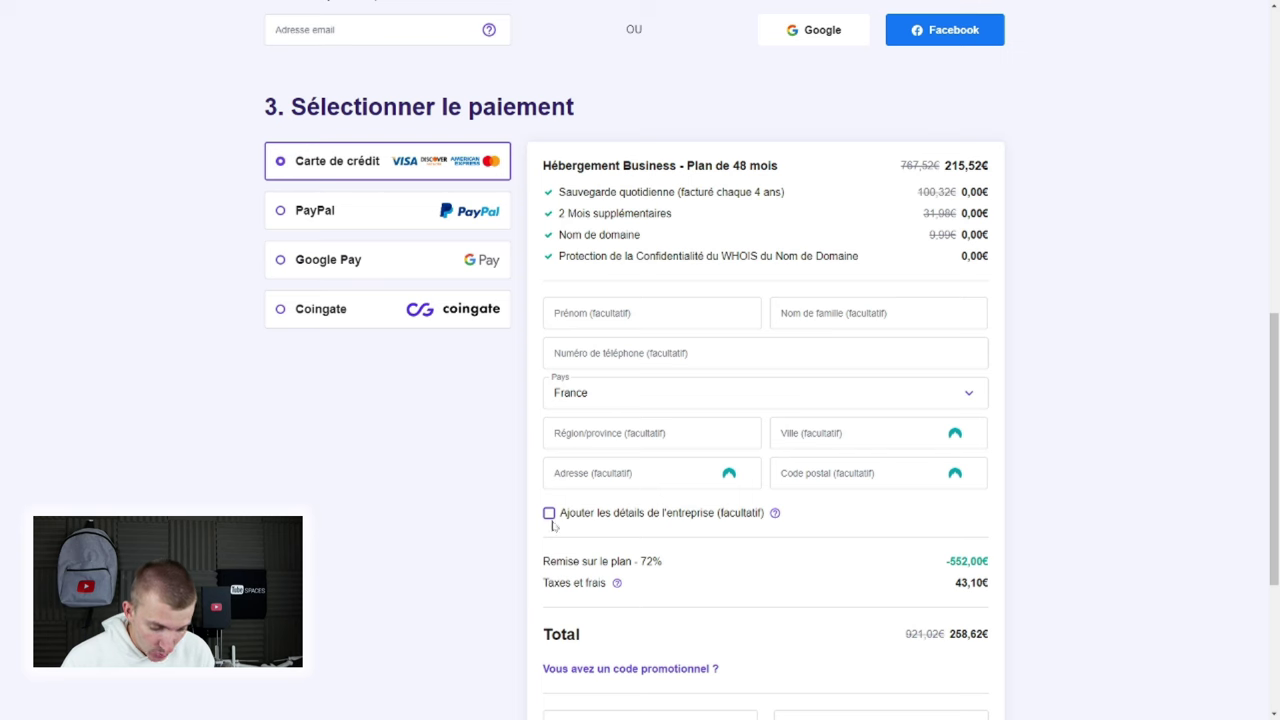
{"action": "scroll", "coordinate": [943, 529], "scroll_direction": "down", "scroll_amount": 2}
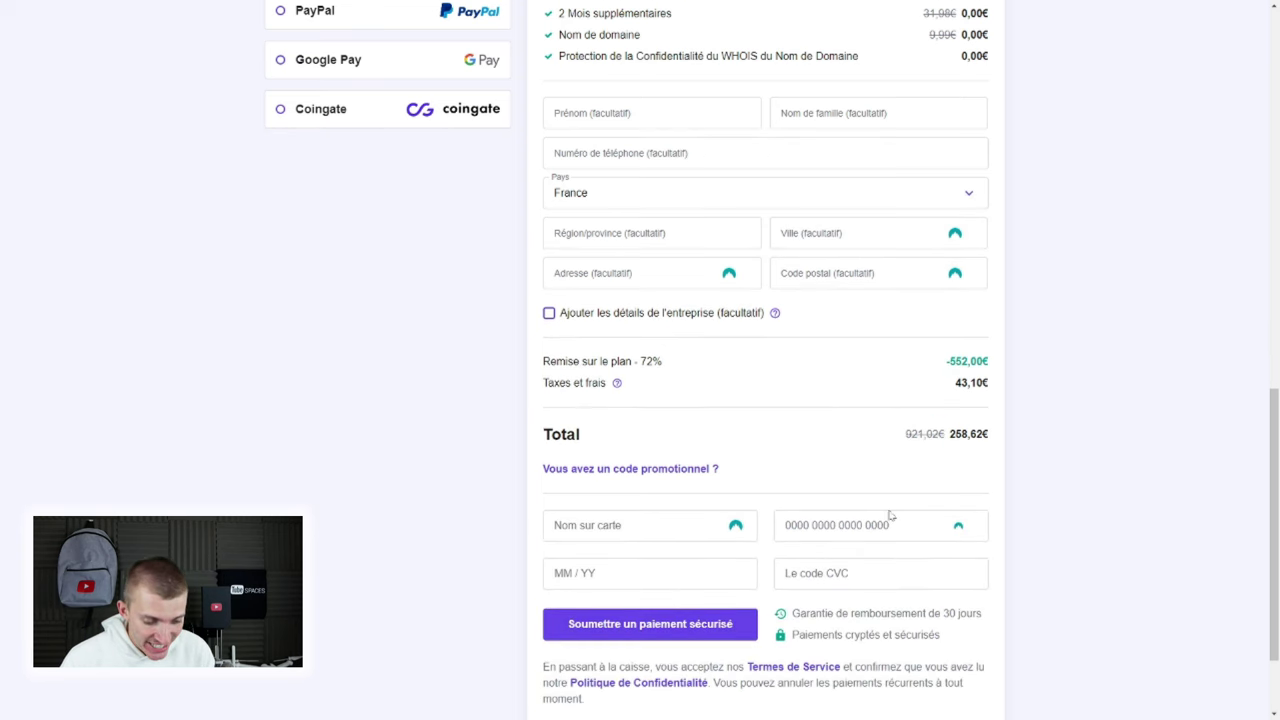
{"action": "left_click", "coordinate": [664, 474]}
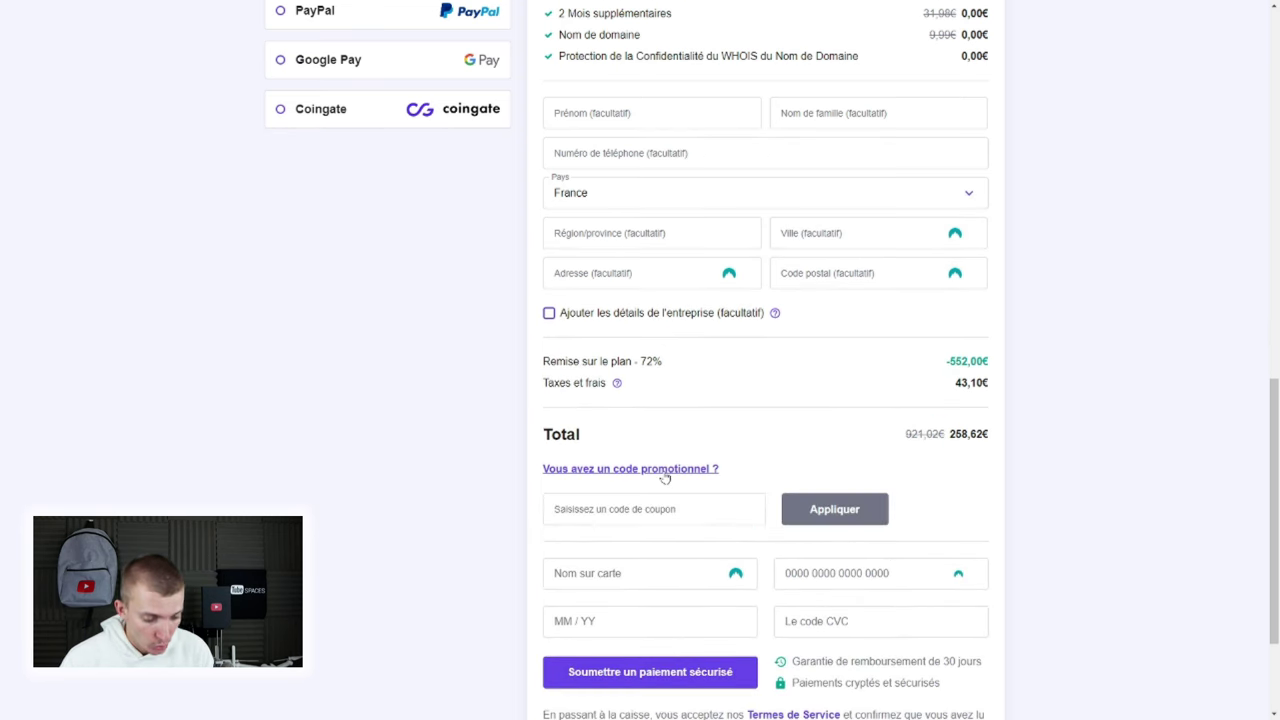
{"action": "scroll", "coordinate": [660, 480], "scroll_direction": "down", "scroll_amount": 1}
{"action": "left_click", "coordinate": [654, 442]}
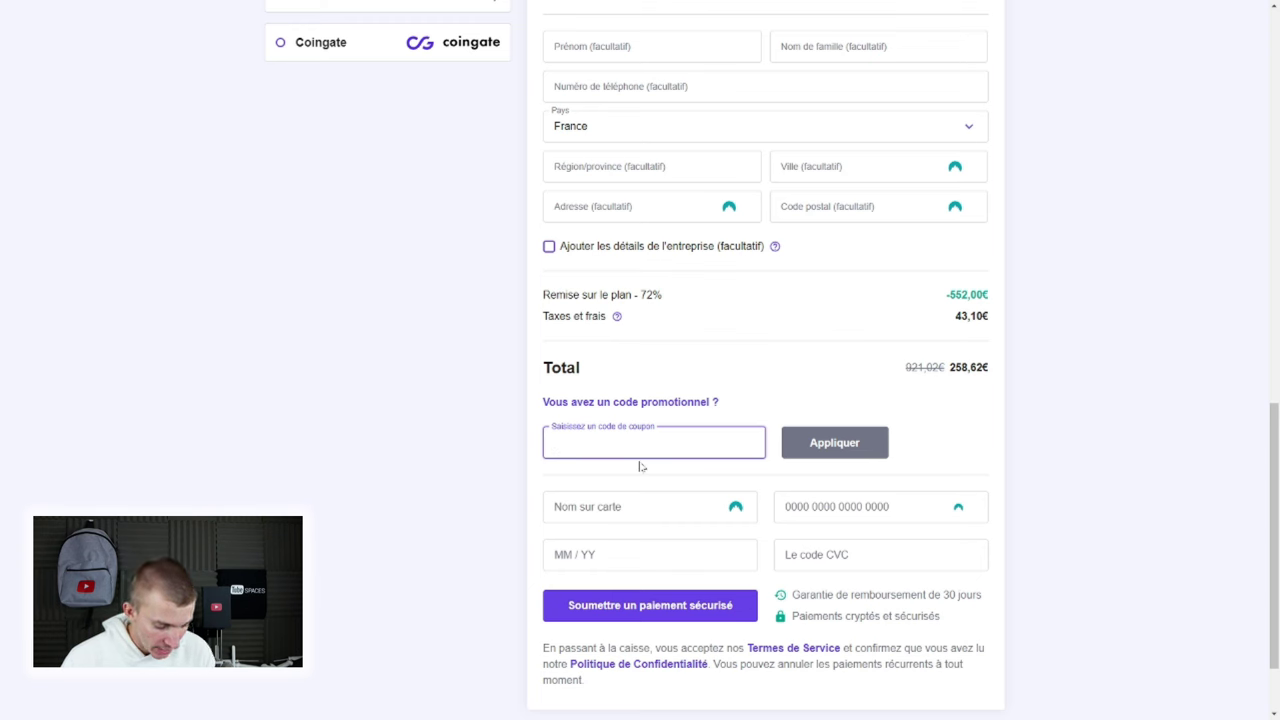
{"action": "type", "text": "CHR"}
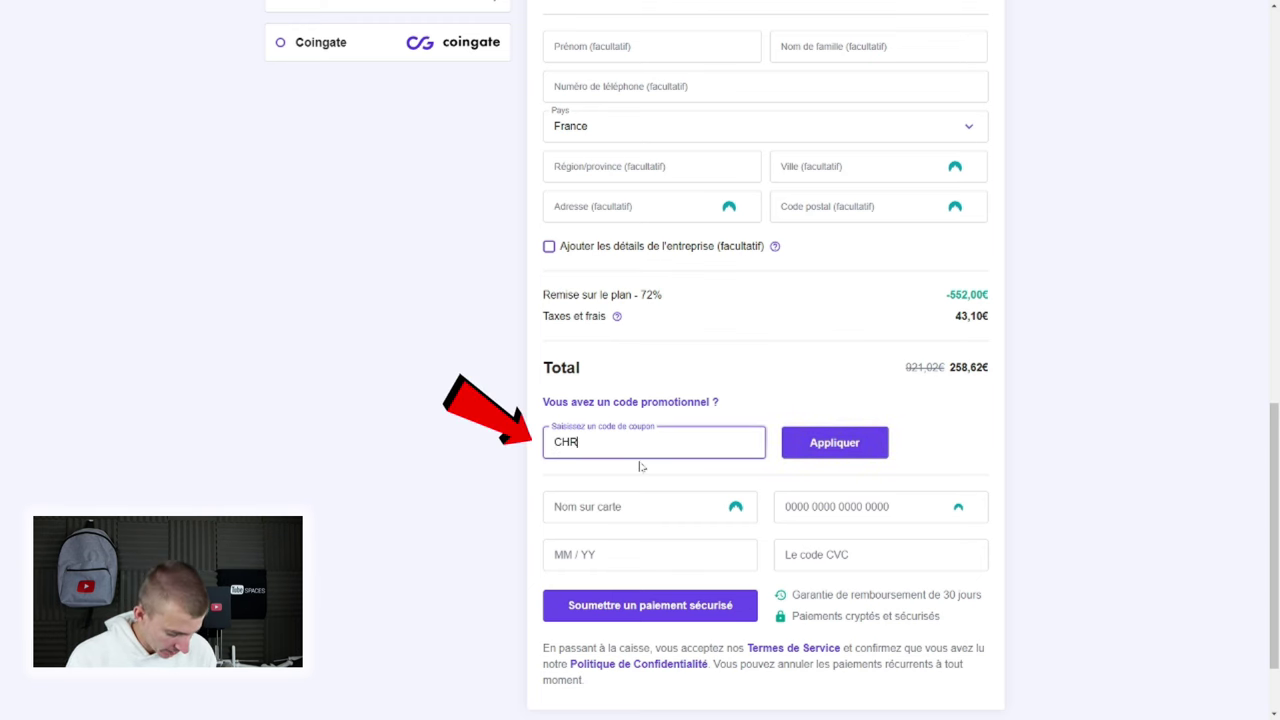
{"action": "type", "text": "ISTOLYONNAIS"}
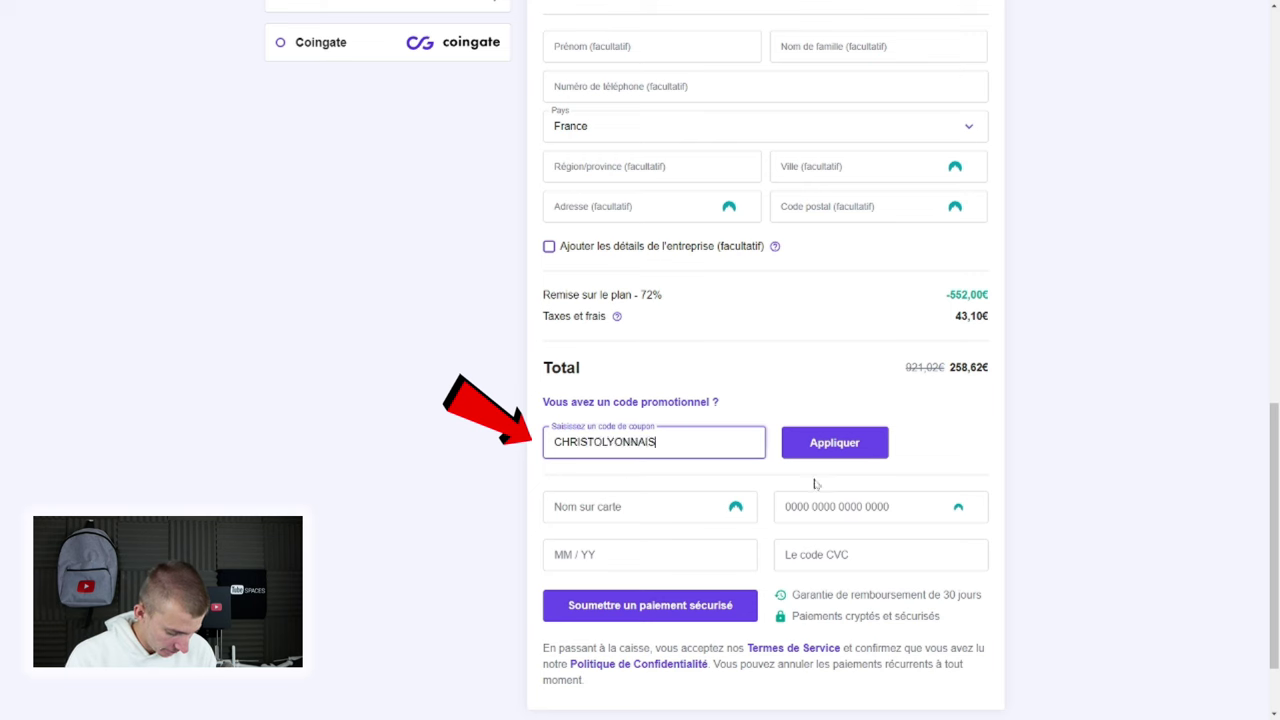
{"action": "left_click", "coordinate": [815, 440]}
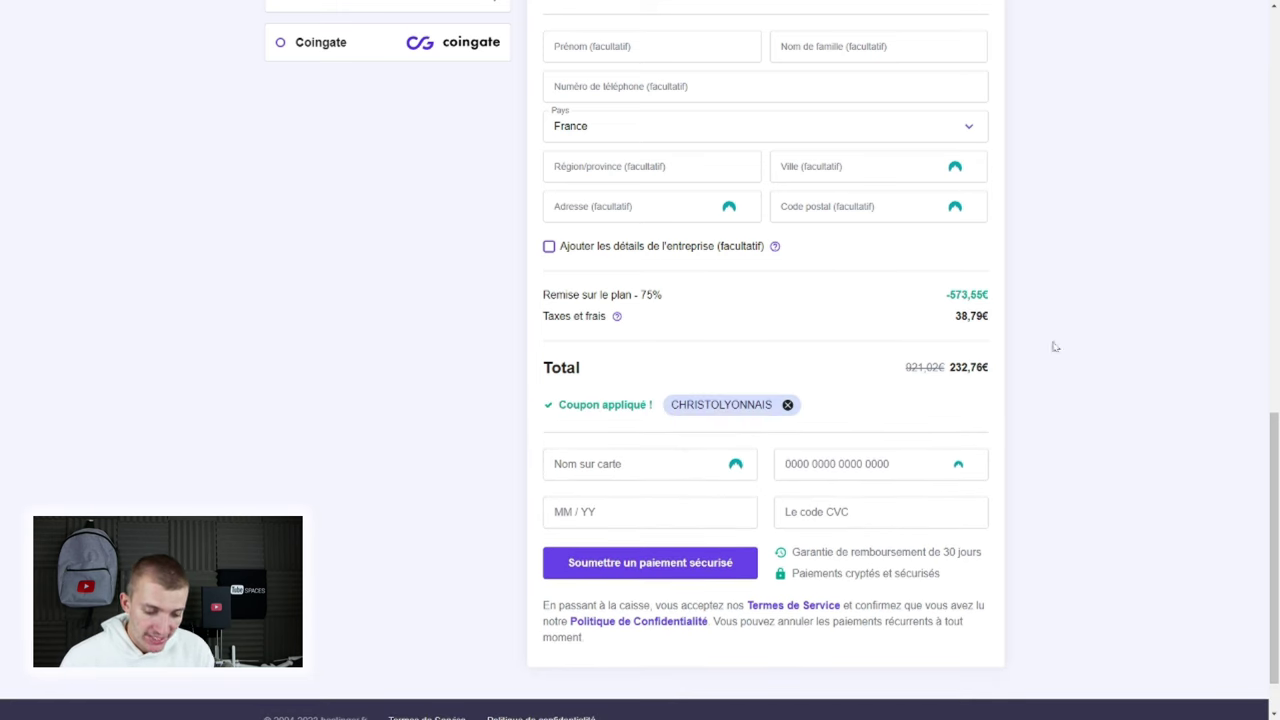
Step: Check the discounted order total and the applied coupon, and look back over the order's plan and payment sections
{"action": "double_click", "coordinate": [966, 367]}
{"action": "left_click", "coordinate": [1066, 406]}
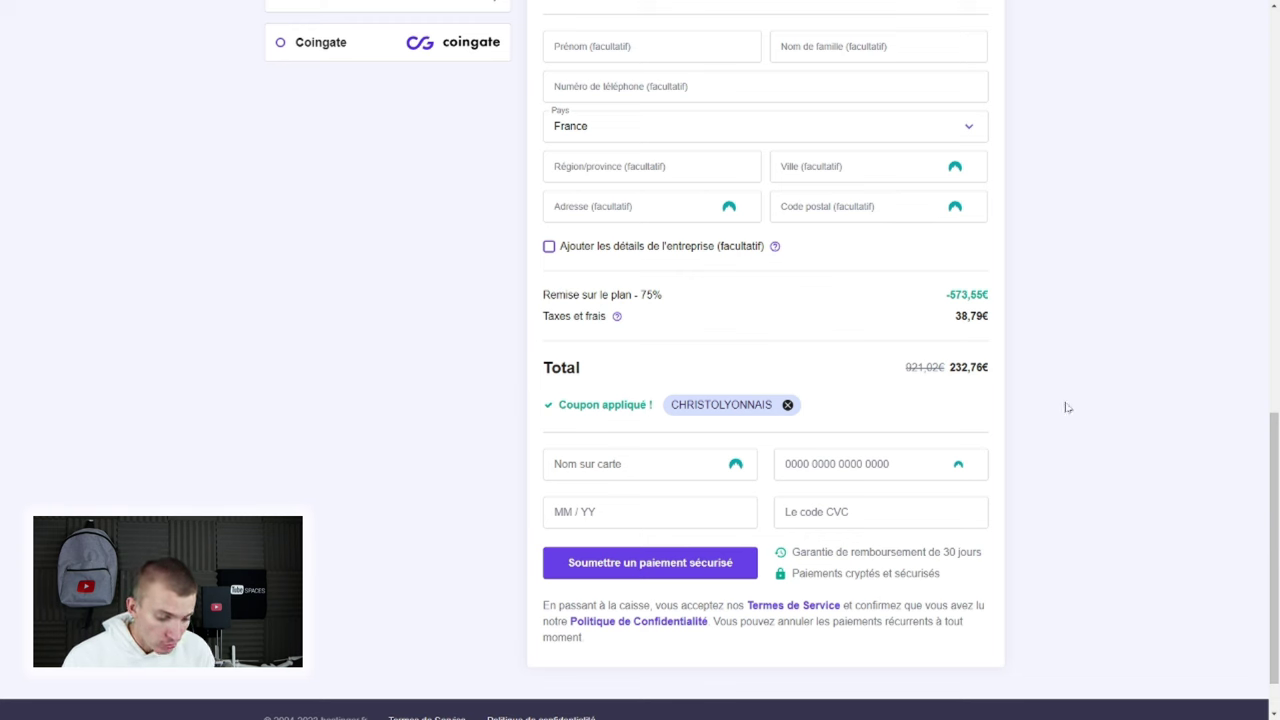
{"action": "left_click_drag", "start_coordinate": [652, 405], "coordinate": [558, 405]}
{"action": "left_click", "coordinate": [652, 426]}
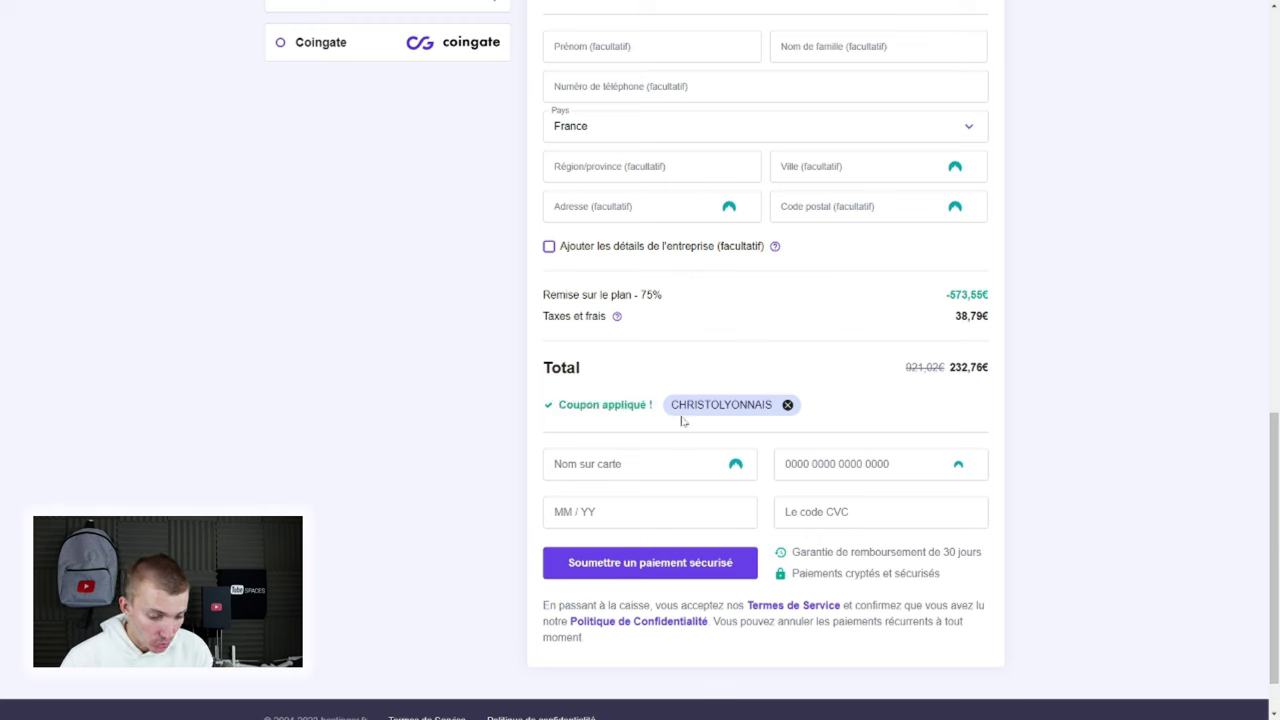
{"action": "left_click_drag", "start_coordinate": [670, 413], "coordinate": [776, 422]}
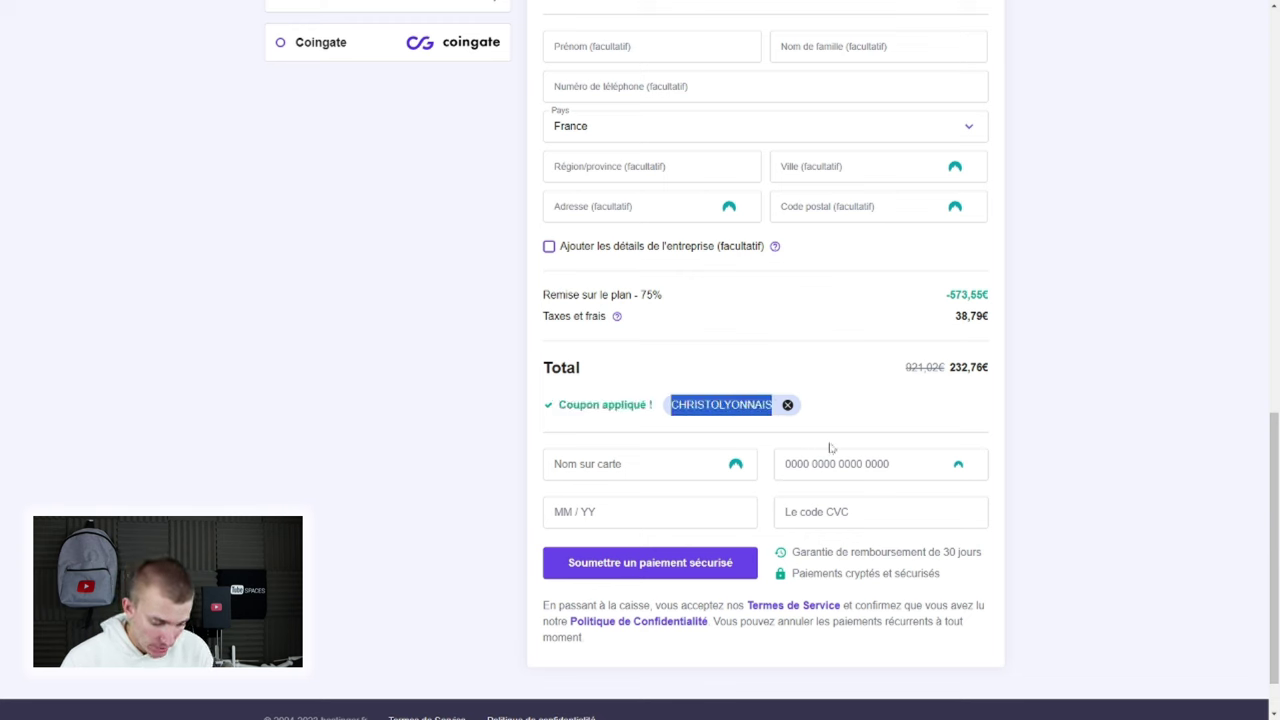
{"action": "left_click", "coordinate": [1120, 475]}
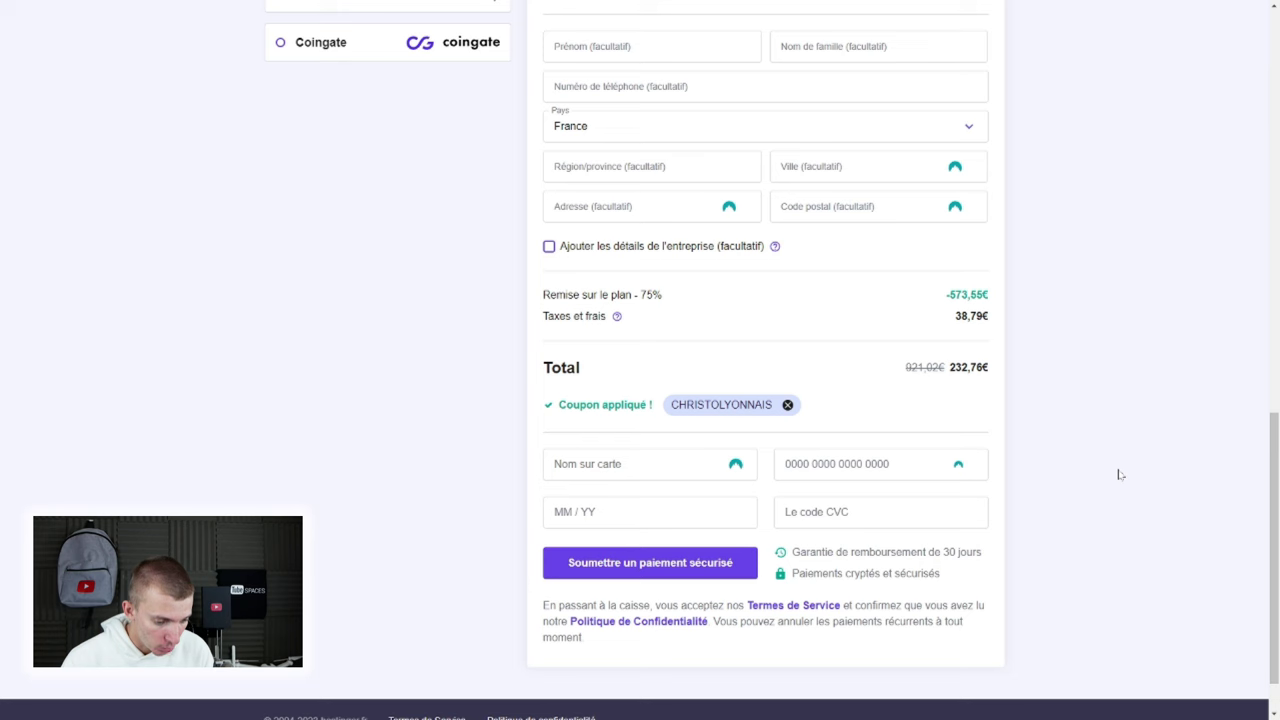
{"action": "scroll", "coordinate": [1120, 475], "scroll_direction": "up", "scroll_amount": 2}
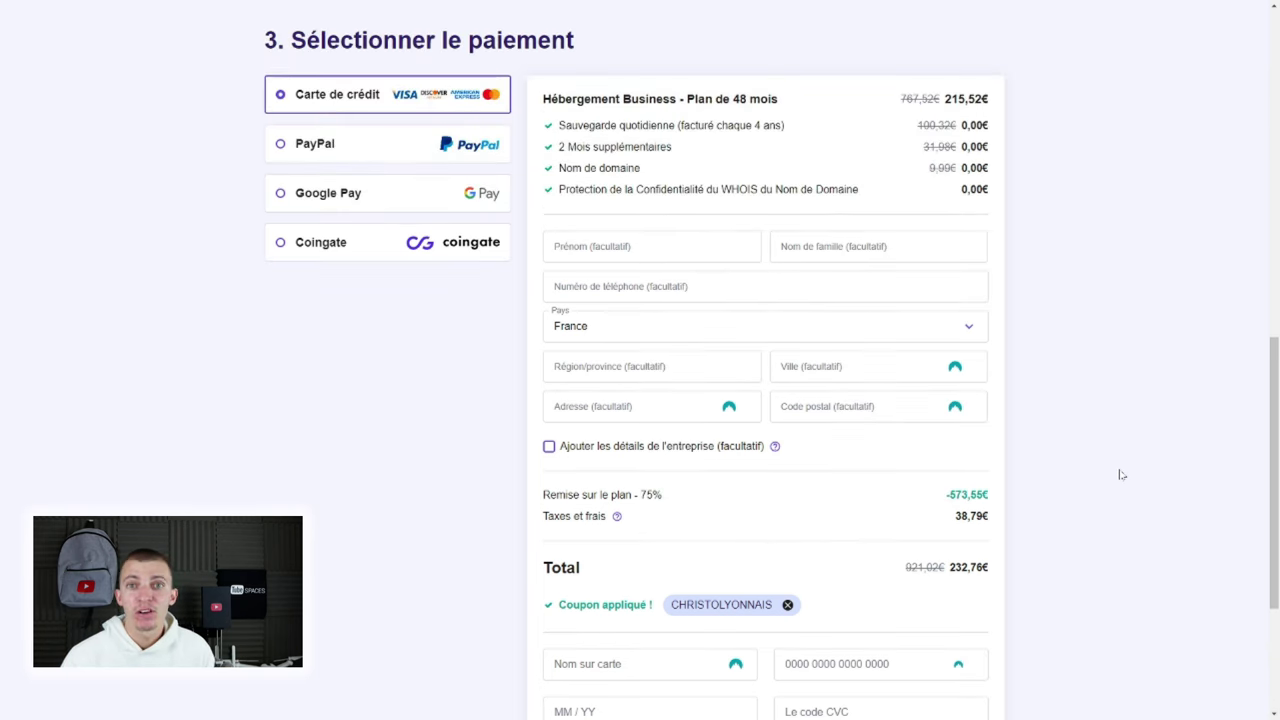
{"action": "scroll", "coordinate": [1120, 474], "scroll_direction": "up", "scroll_amount": 5}
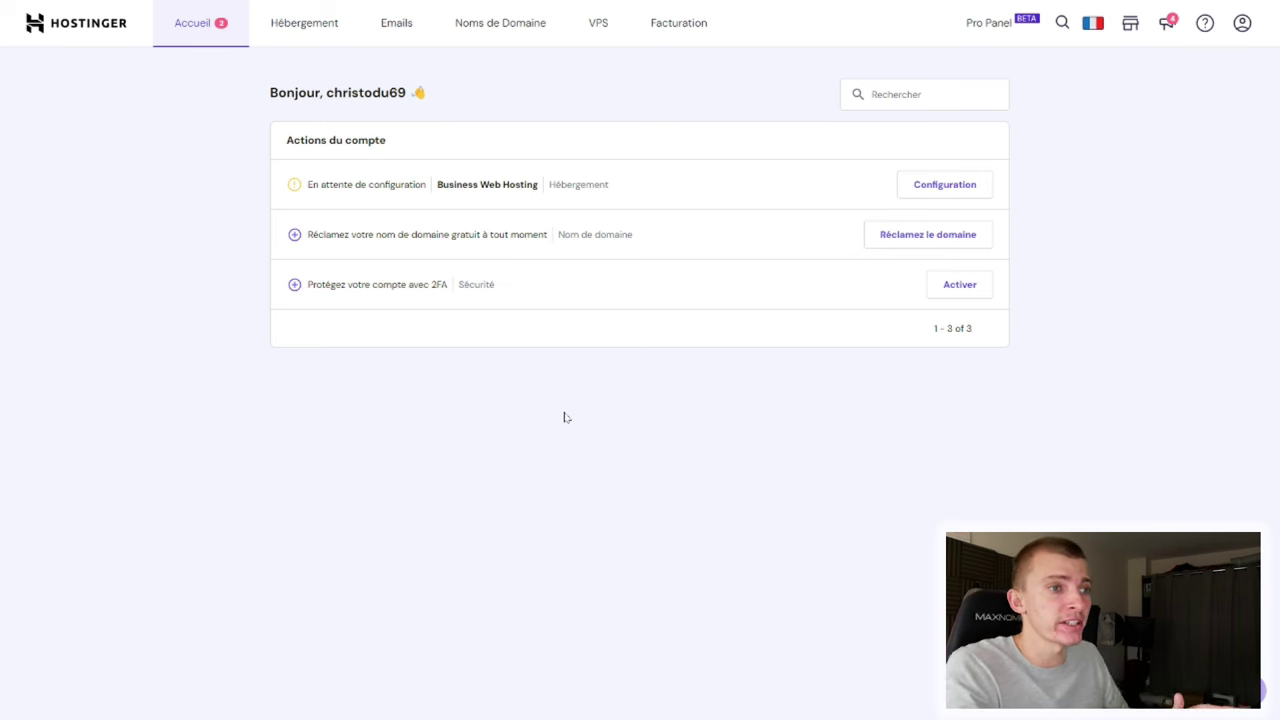
Step: Start claiming the free domain name from the account actions and choose the .com extension
{"action": "left_click", "coordinate": [902, 239]}
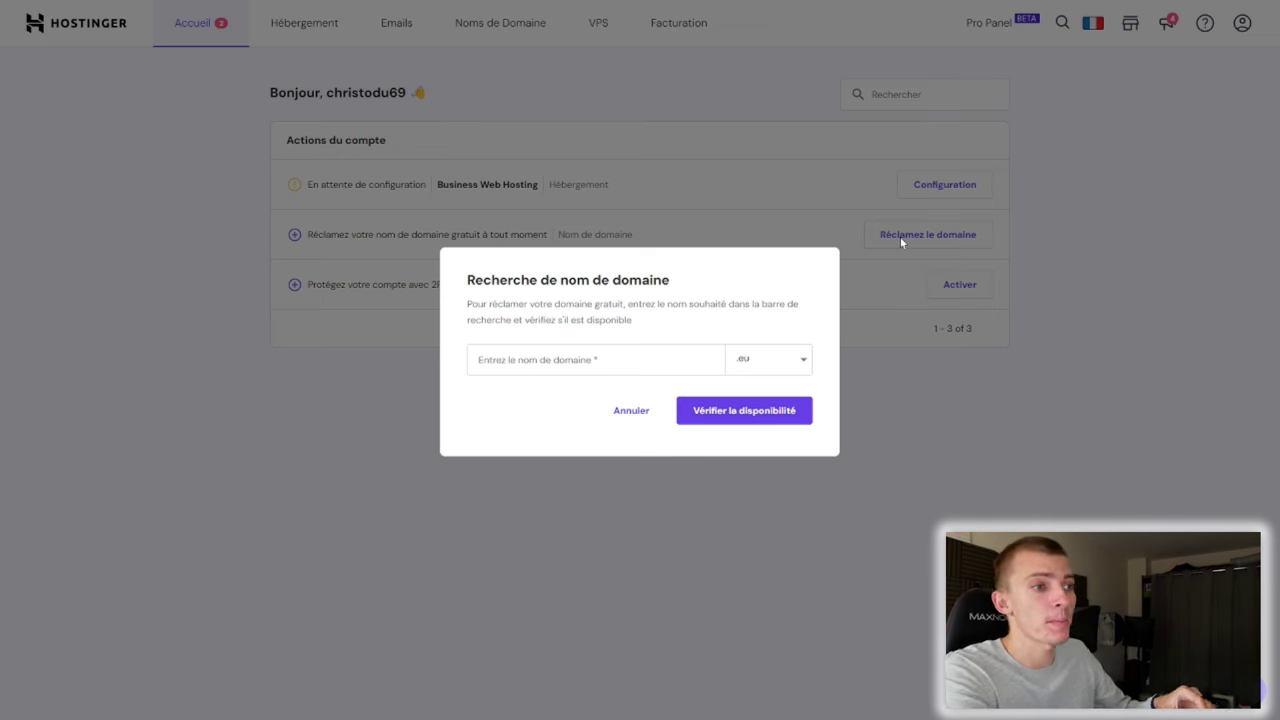
{"action": "left_click", "coordinate": [790, 366]}
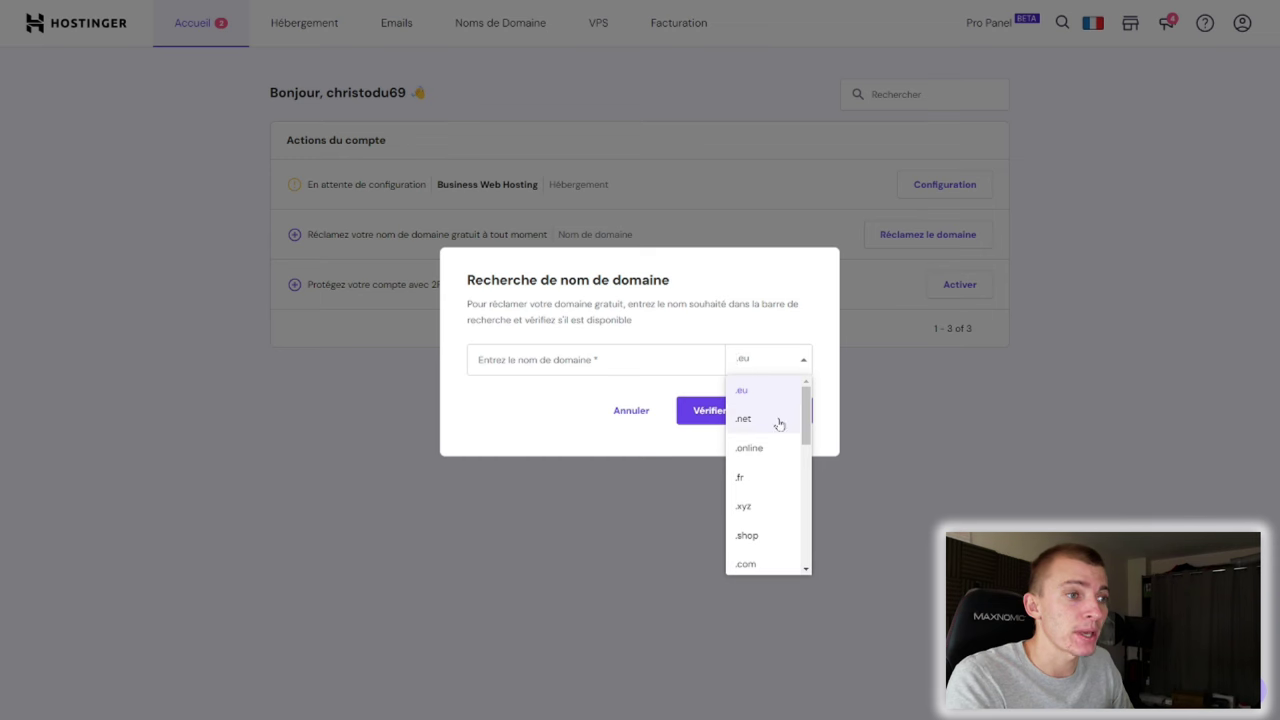
{"action": "scroll", "coordinate": [780, 423], "scroll_direction": "down", "scroll_amount": 3}
{"action": "scroll", "coordinate": [776, 420], "scroll_direction": "up", "scroll_amount": 1}
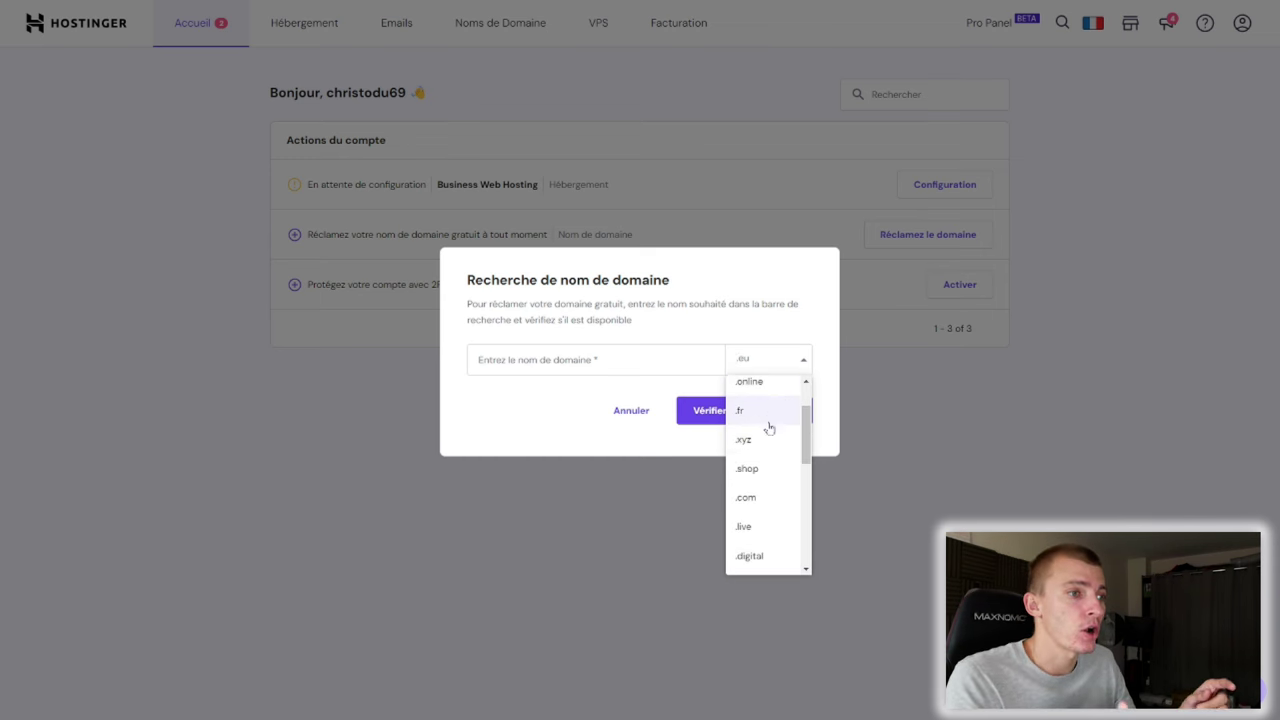
{"action": "scroll", "coordinate": [760, 430], "scroll_direction": "down", "scroll_amount": 1}
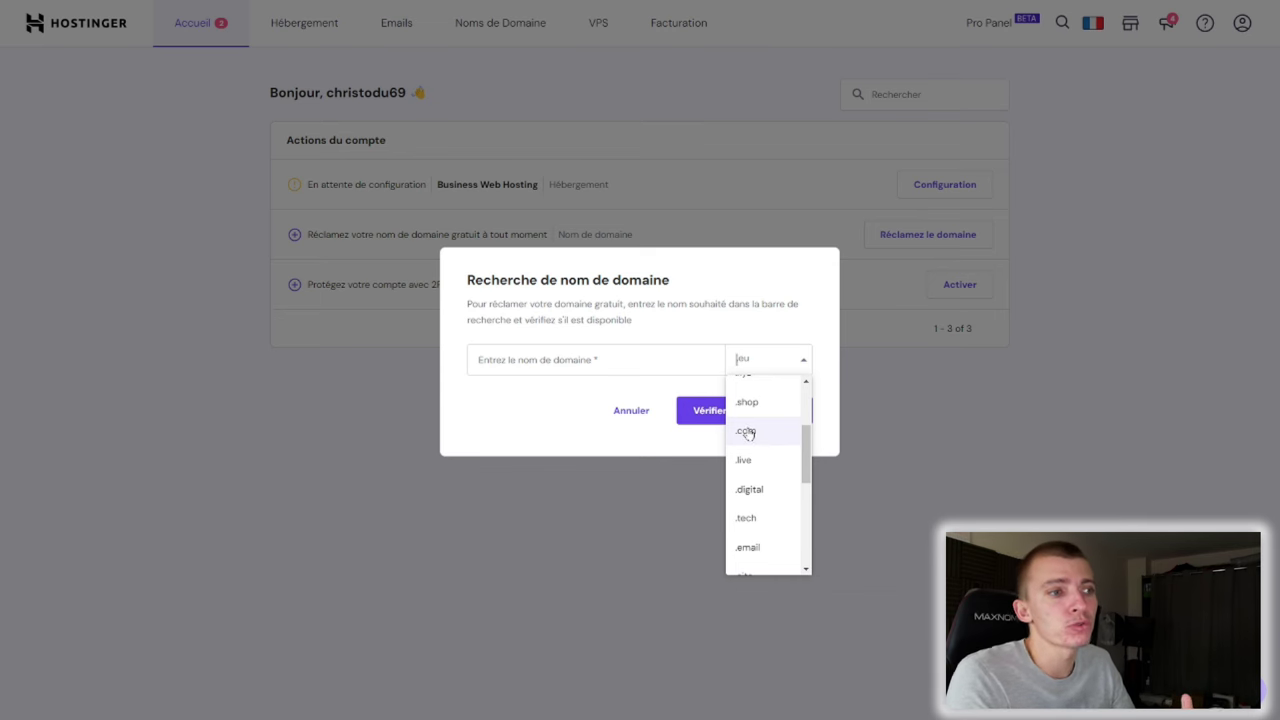
{"action": "left_click", "coordinate": [748, 432]}
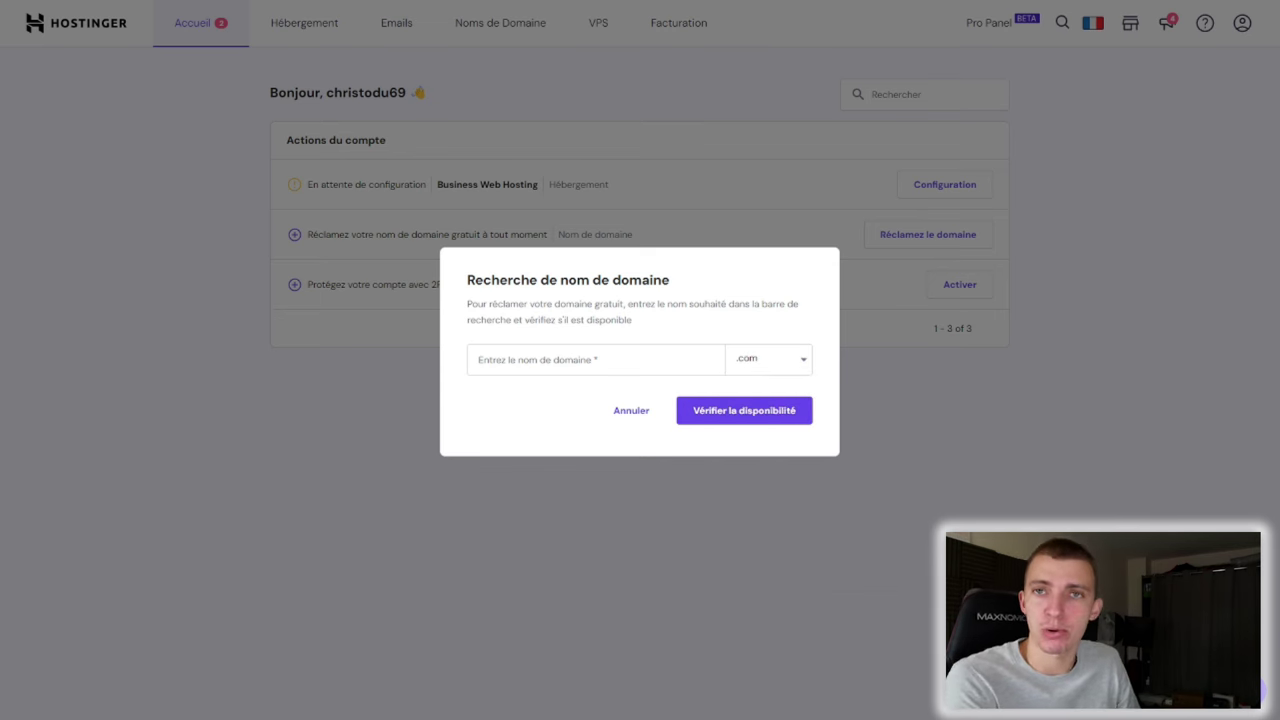
Step: Check the availability of the domain name mapairedegantpower and claim it as the free domain
{"action": "left_click", "coordinate": [478, 359]}
{"action": "type", "text": "map"}
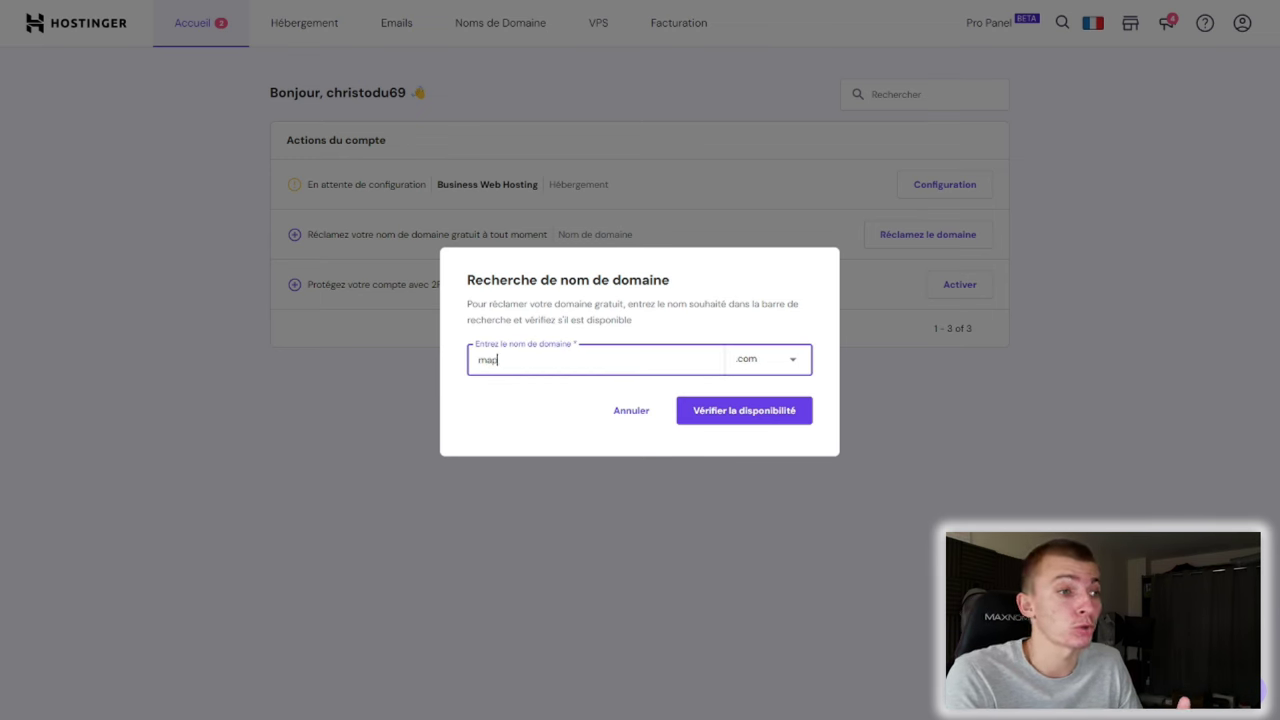
{"action": "type", "text": "airedegan"}
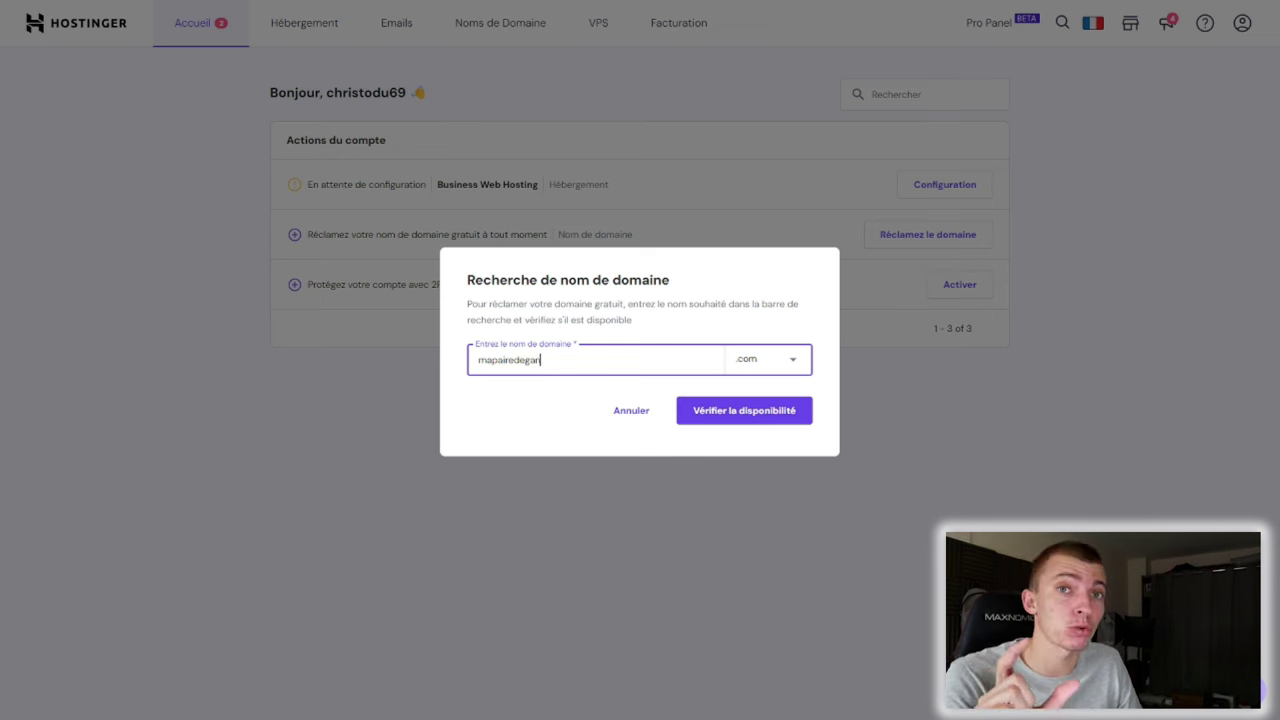
{"action": "type", "text": "tpower"}
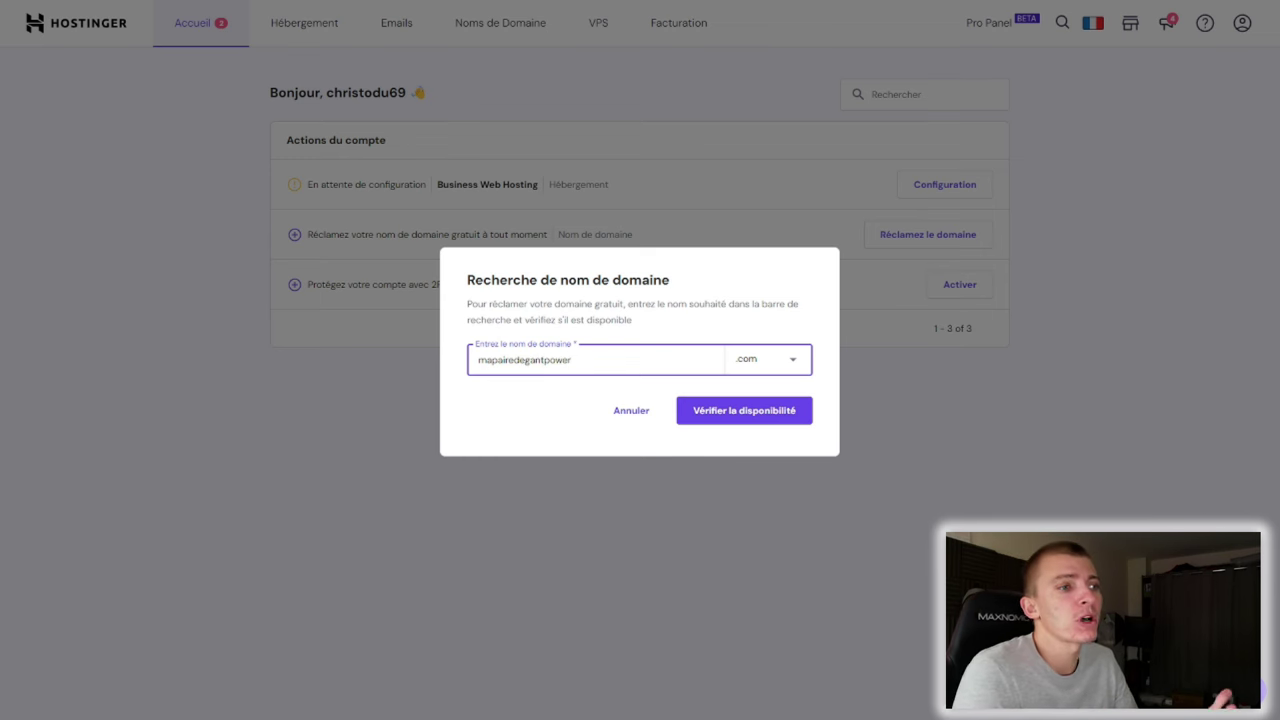
{"action": "left_click", "coordinate": [731, 419]}
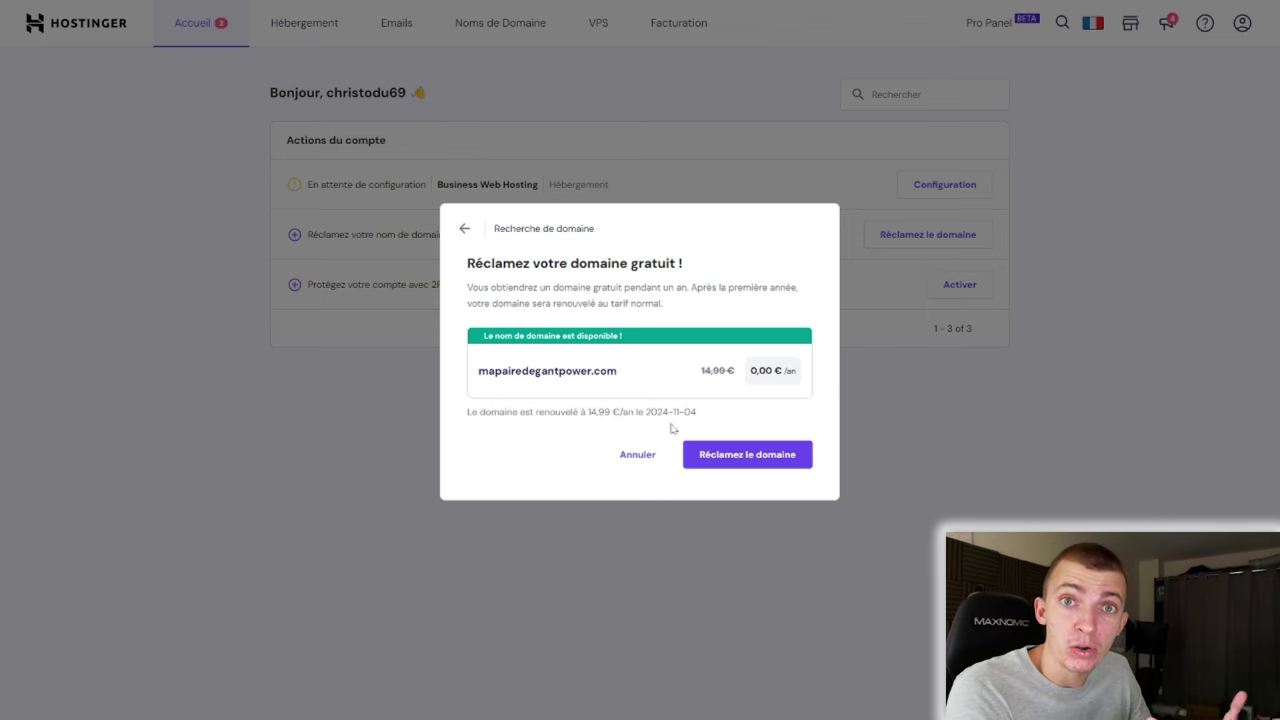
{"action": "left_click", "coordinate": [734, 458]}
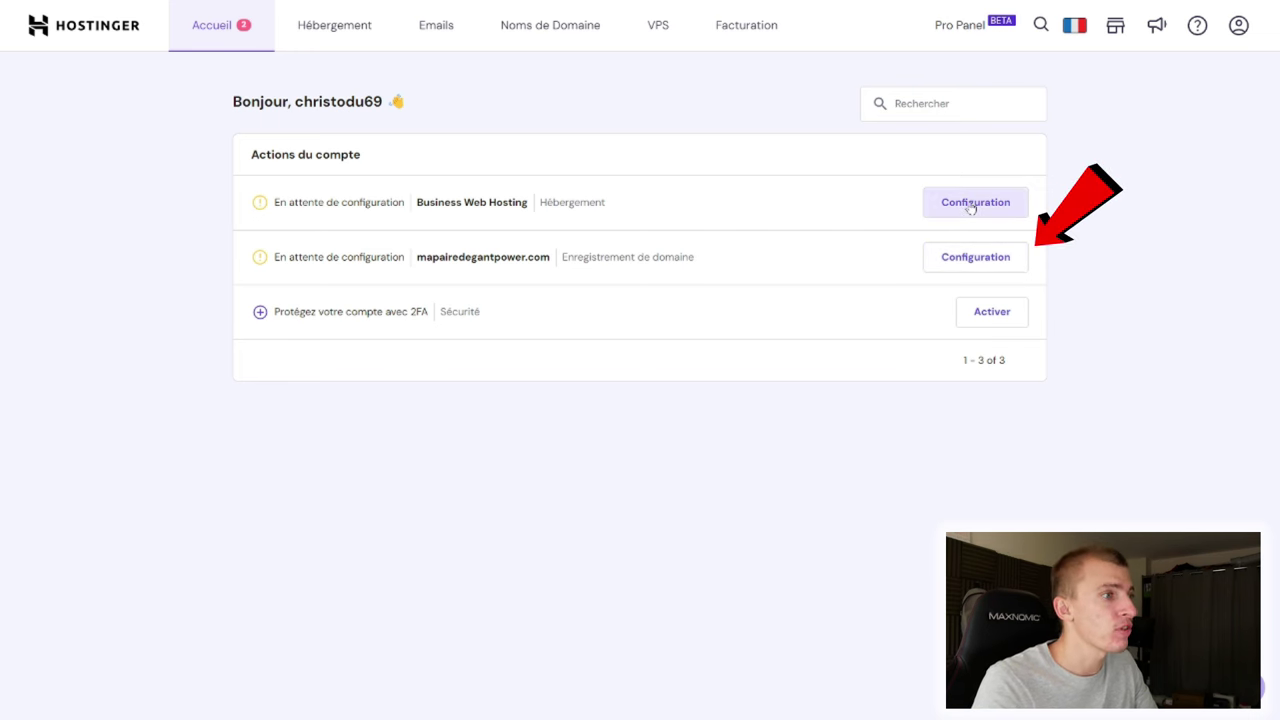
Step: Start the configuration of mapairedegantpower.com, set the registration country to France and continue to the contact details
{"action": "left_click", "coordinate": [968, 258]}
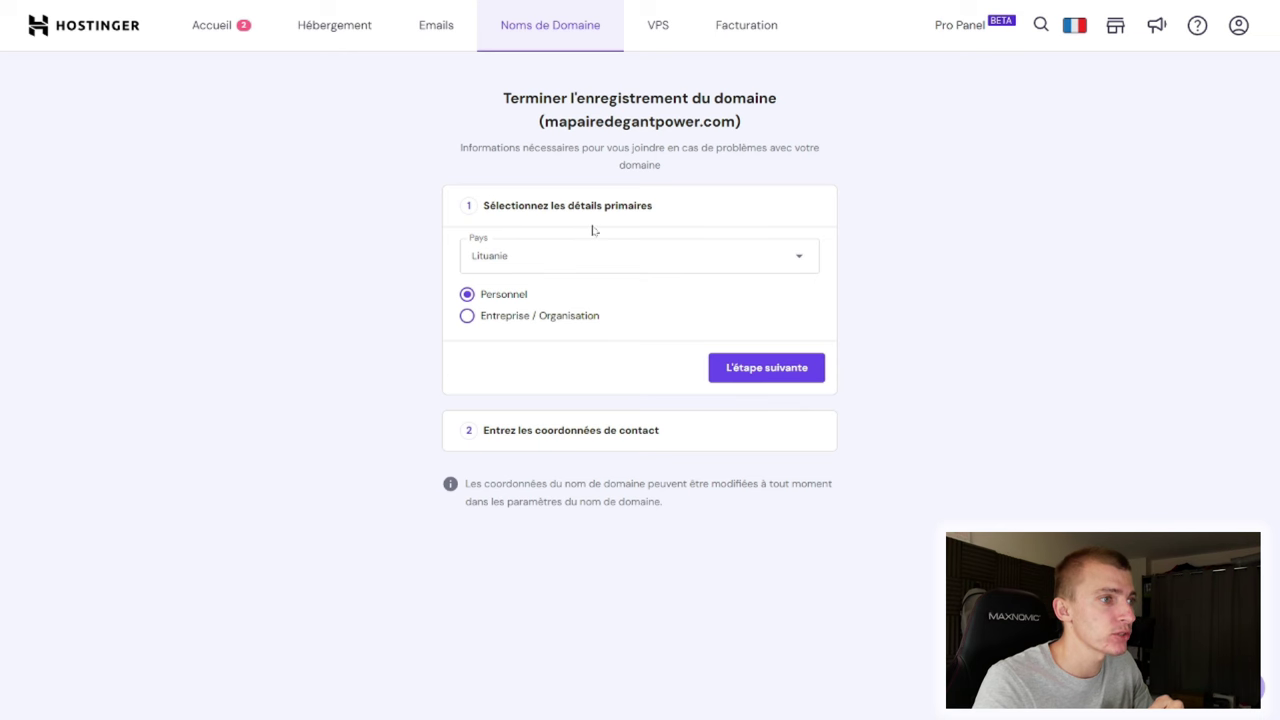
{"action": "left_click", "coordinate": [570, 260]}
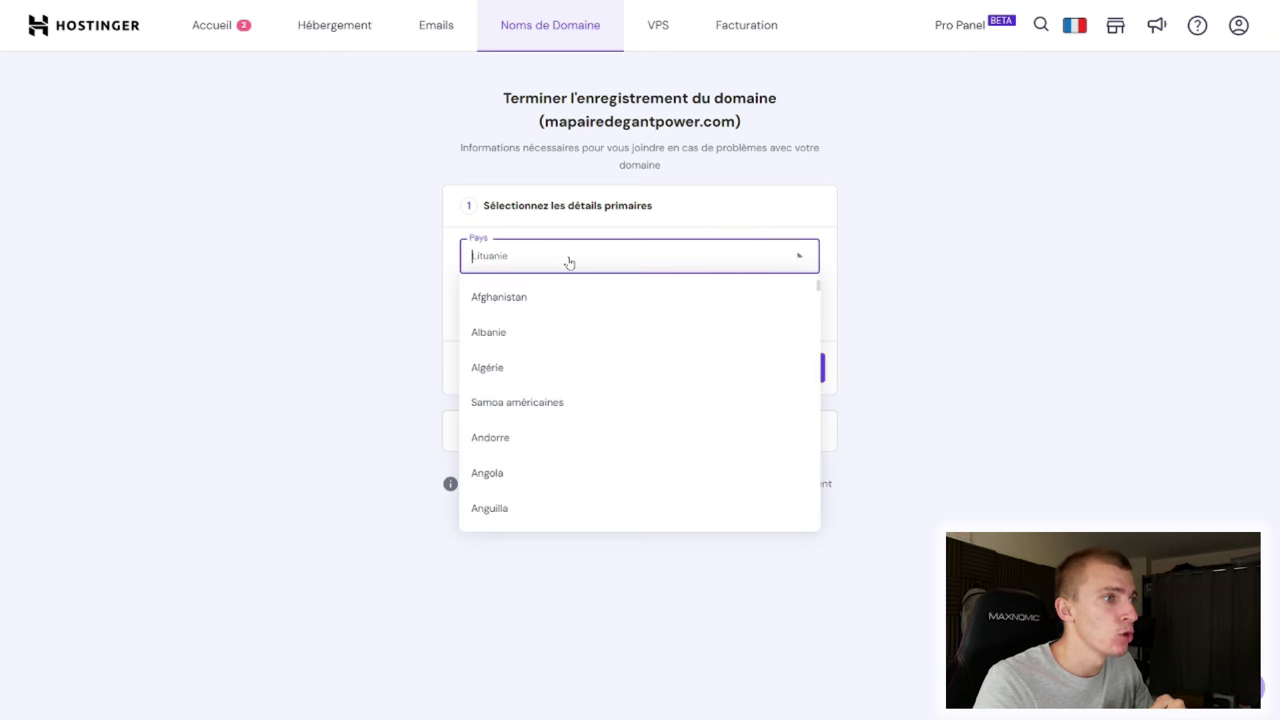
{"action": "type", "text": "fr"}
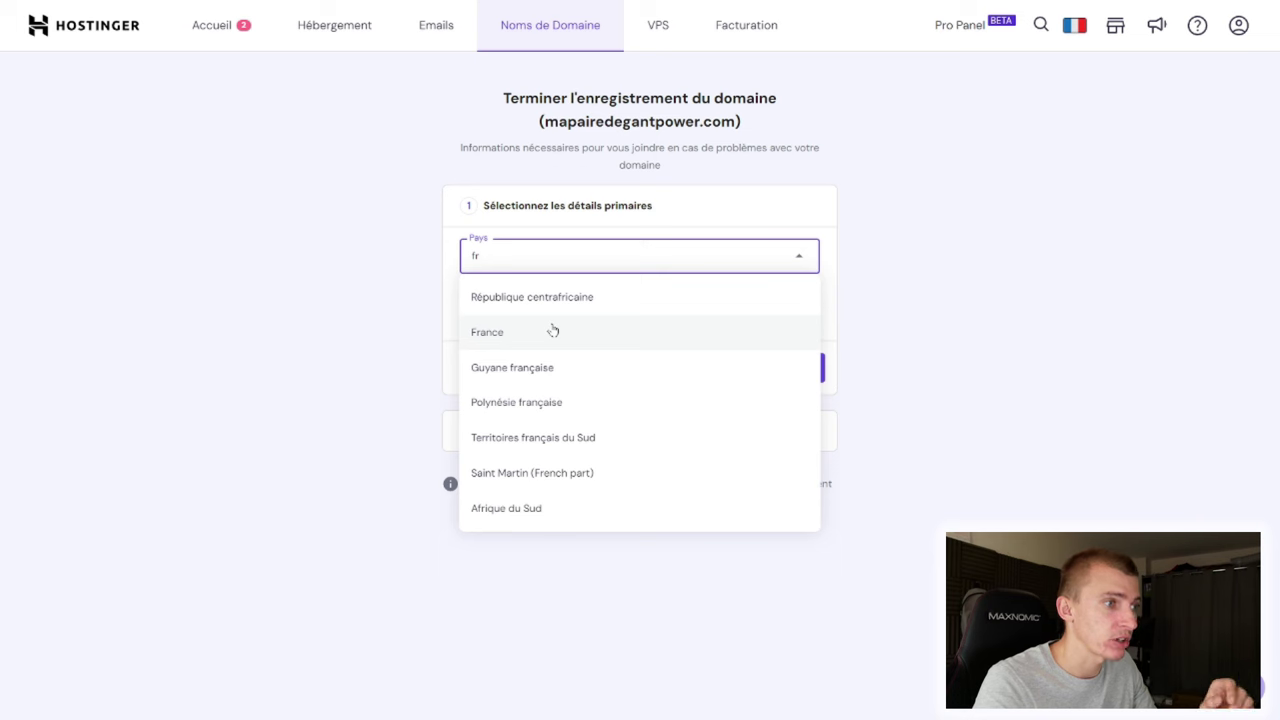
{"action": "left_click", "coordinate": [551, 332]}
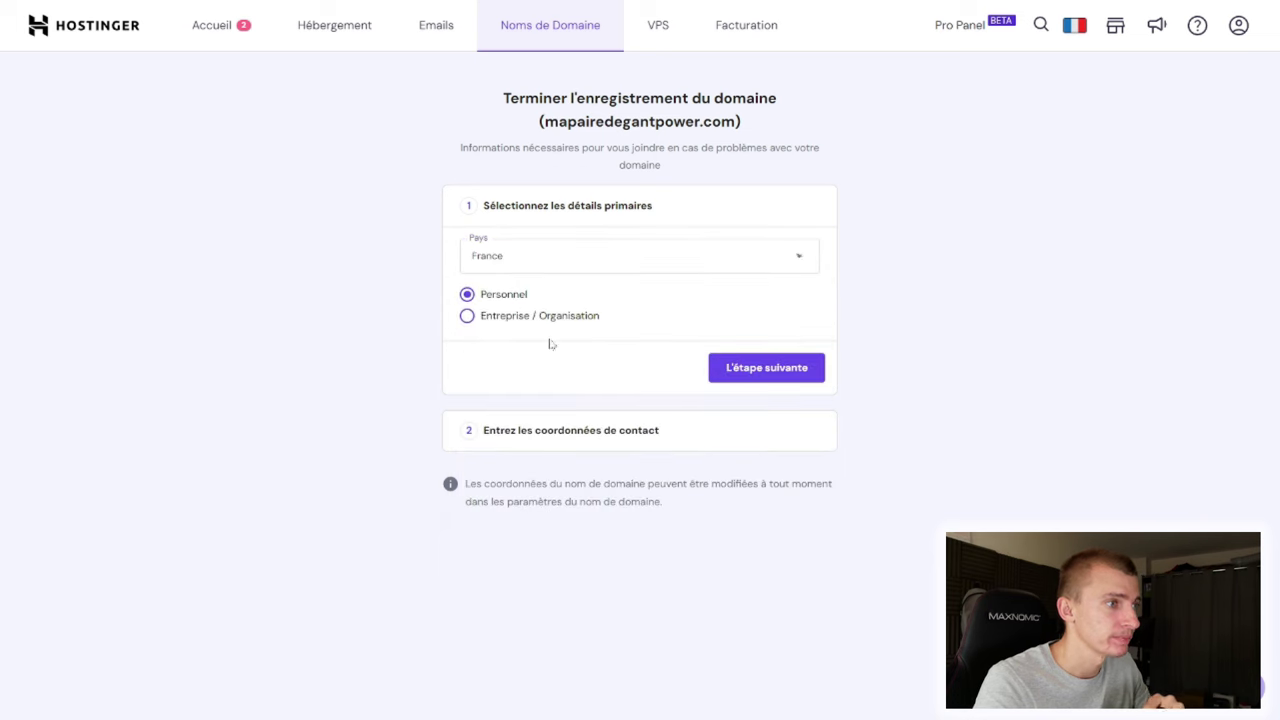
{"action": "left_click", "coordinate": [748, 363]}
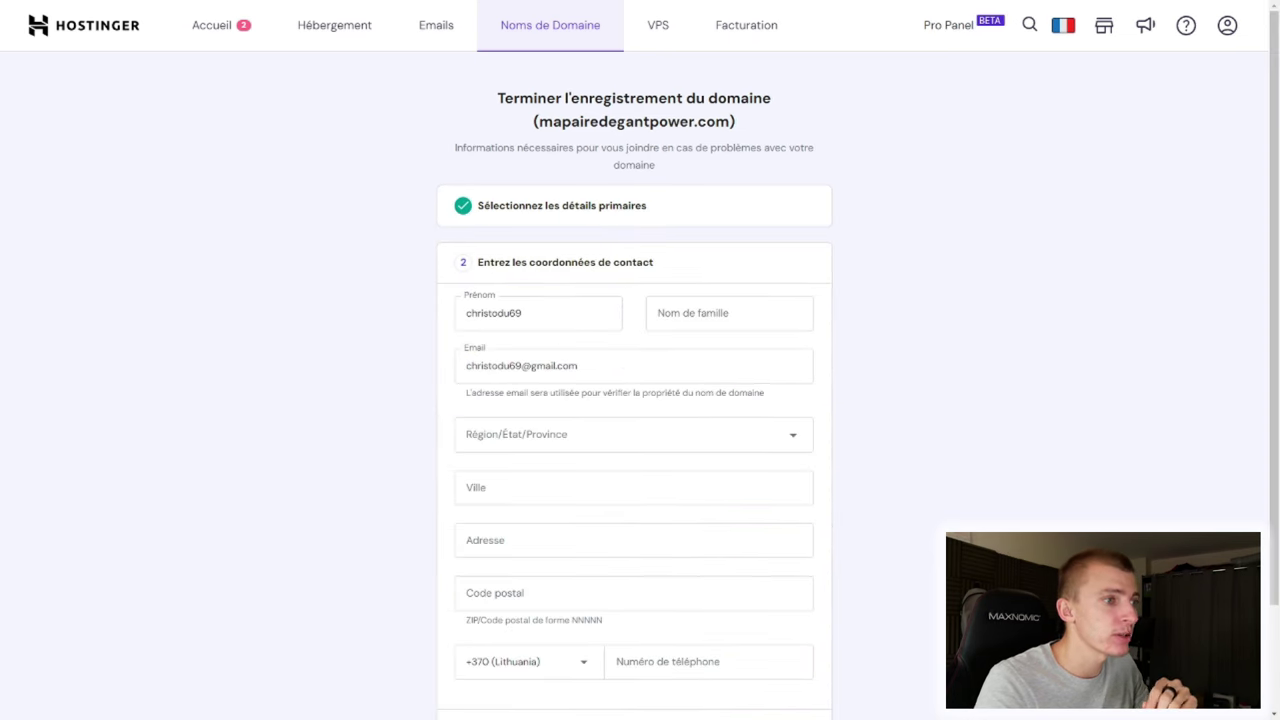
Step: Finish the domain registration with the owner's contact details and check the domain's entry on the account home page
{"action": "scroll", "coordinate": [883, 423], "scroll_direction": "down", "scroll_amount": 2}
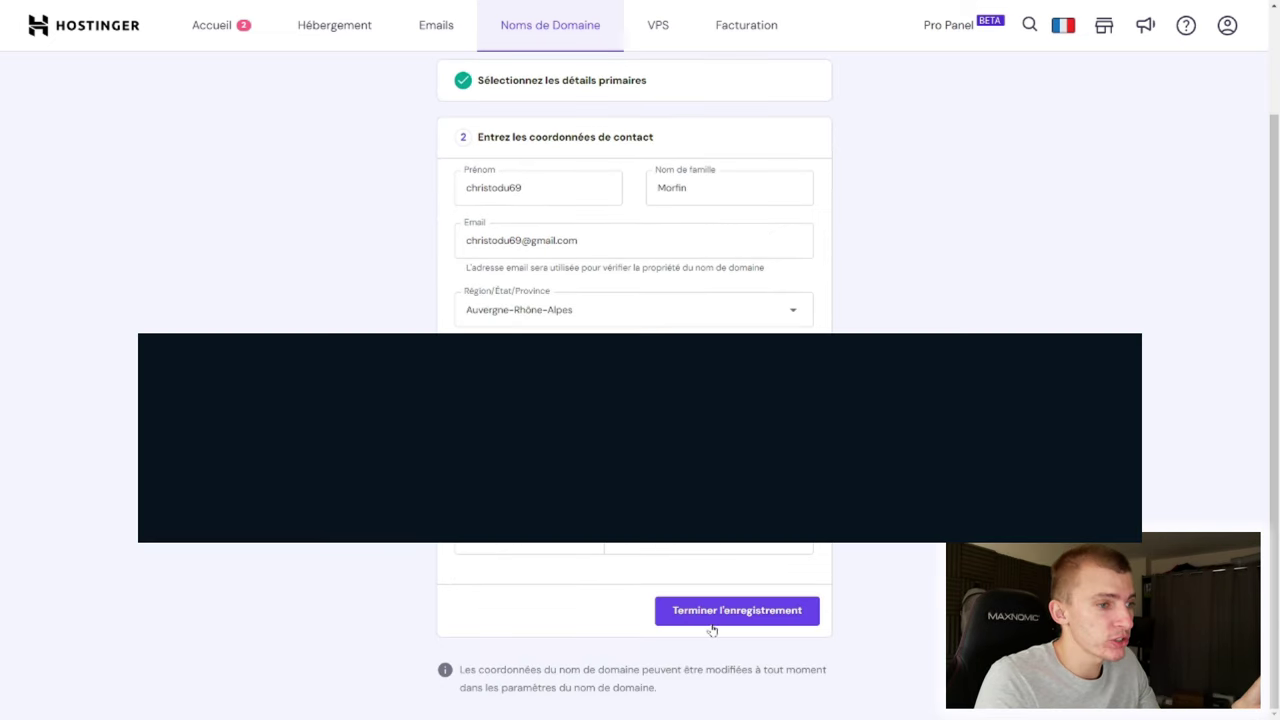
{"action": "left_click", "coordinate": [790, 611]}
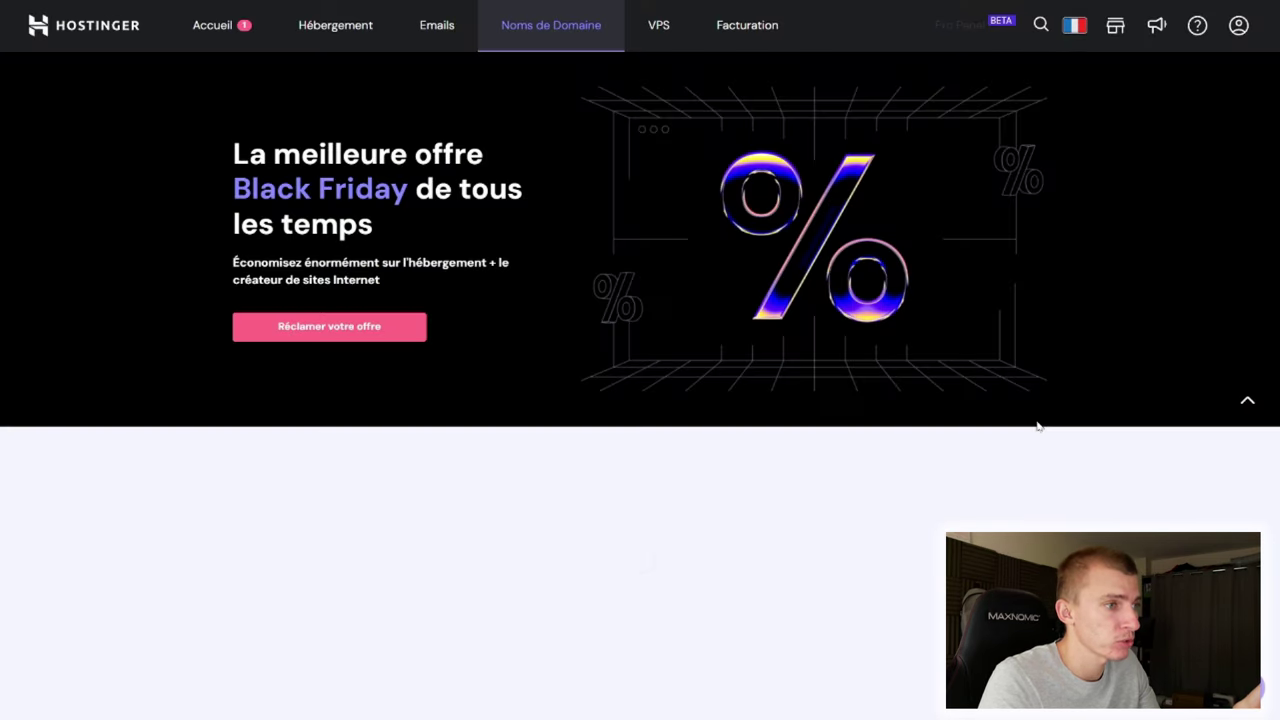
{"action": "scroll", "coordinate": [1037, 426], "scroll_direction": "down", "scroll_amount": 1}
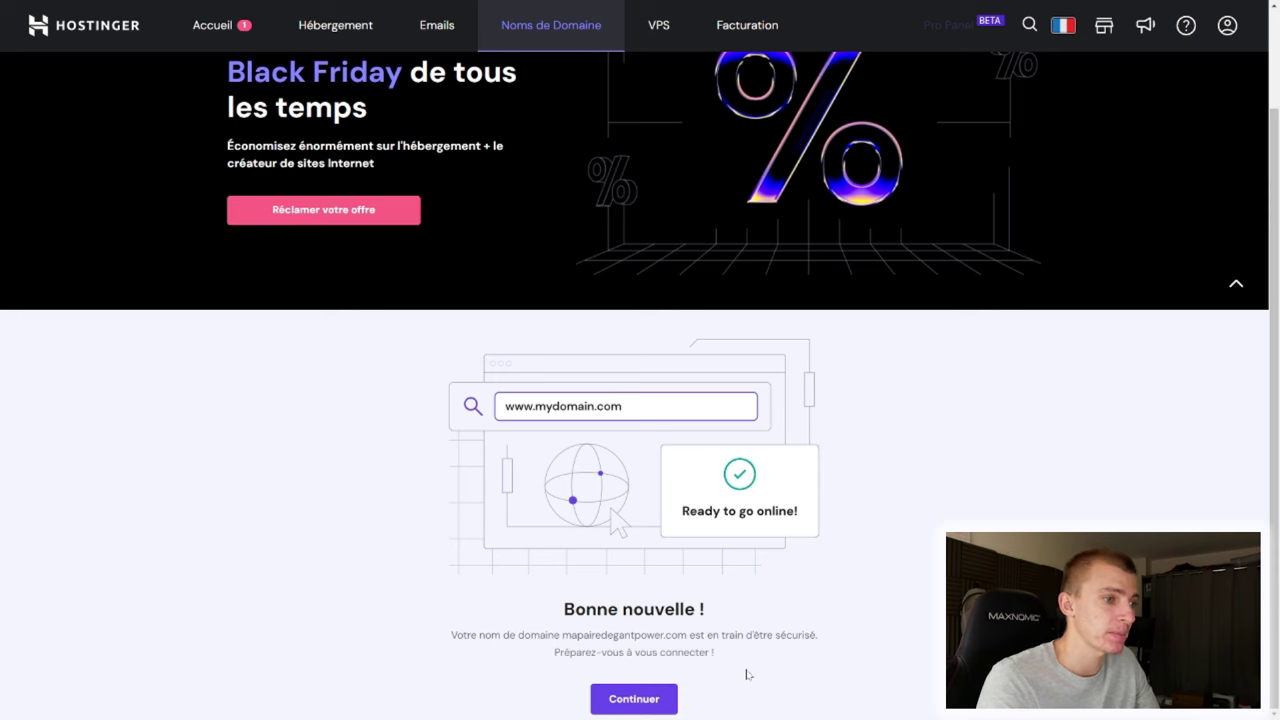
{"action": "left_click", "coordinate": [241, 38]}
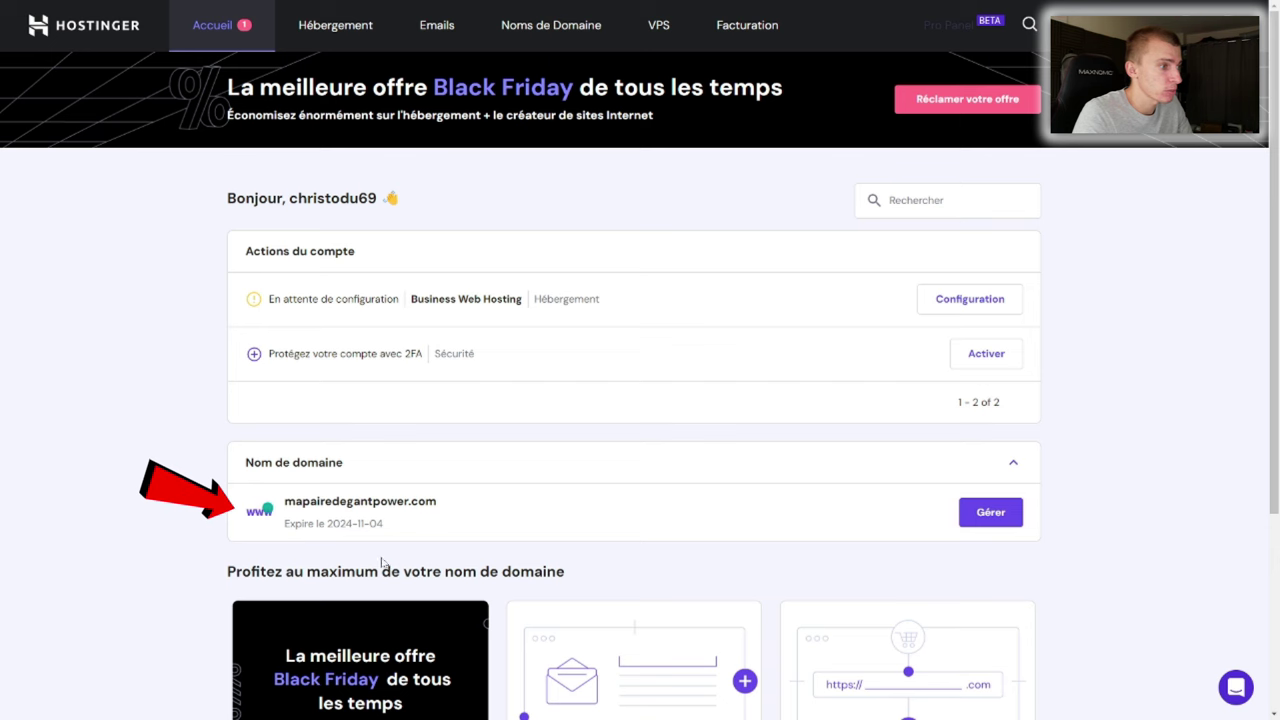
{"action": "left_click_drag", "start_coordinate": [429, 531], "coordinate": [284, 500]}
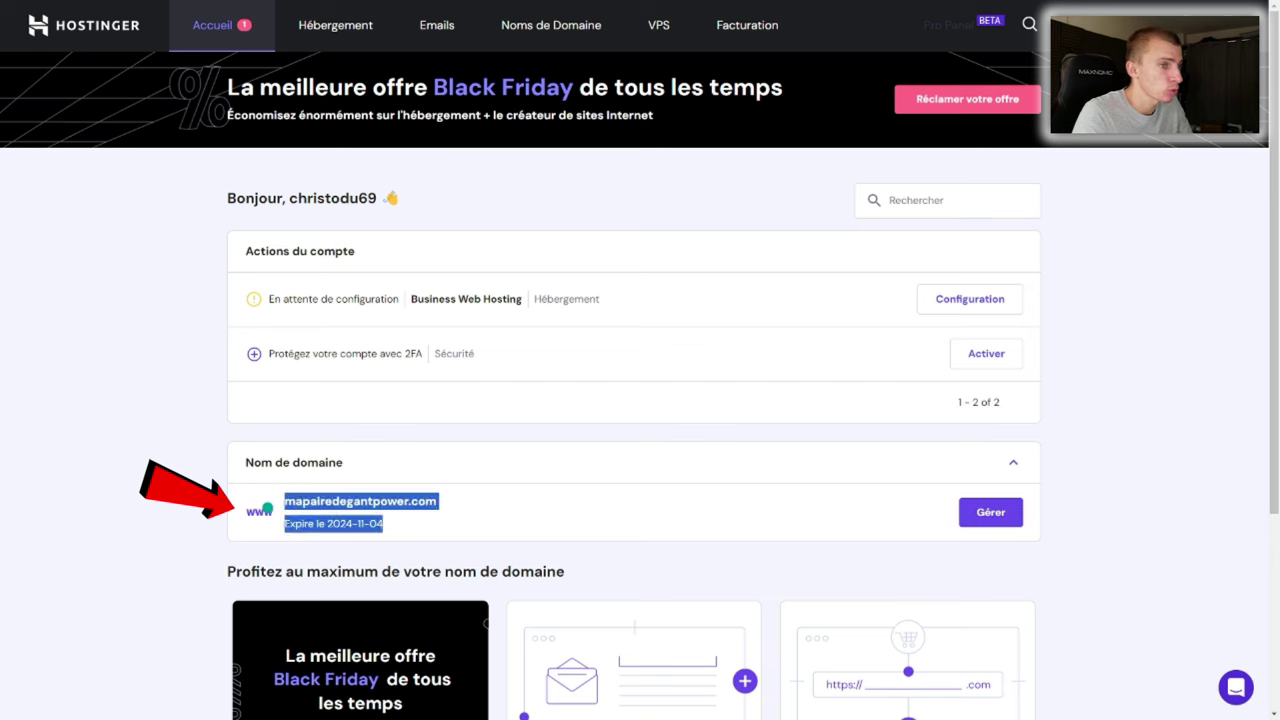
Step: Start configuring the Business Web Hosting plan and answer the questionnaire: created for yourself, self-built, Boutique en ligne, with beginner help
{"action": "left_click", "coordinate": [73, 416]}
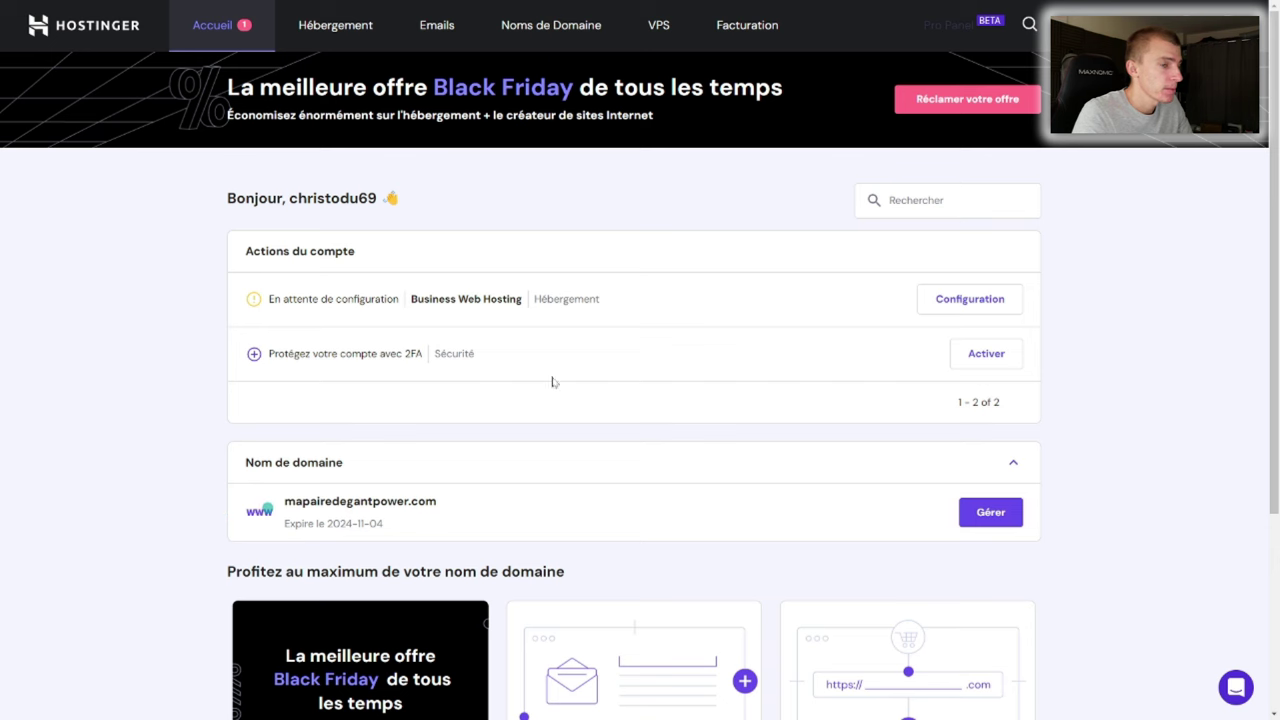
{"action": "left_click", "coordinate": [957, 312]}
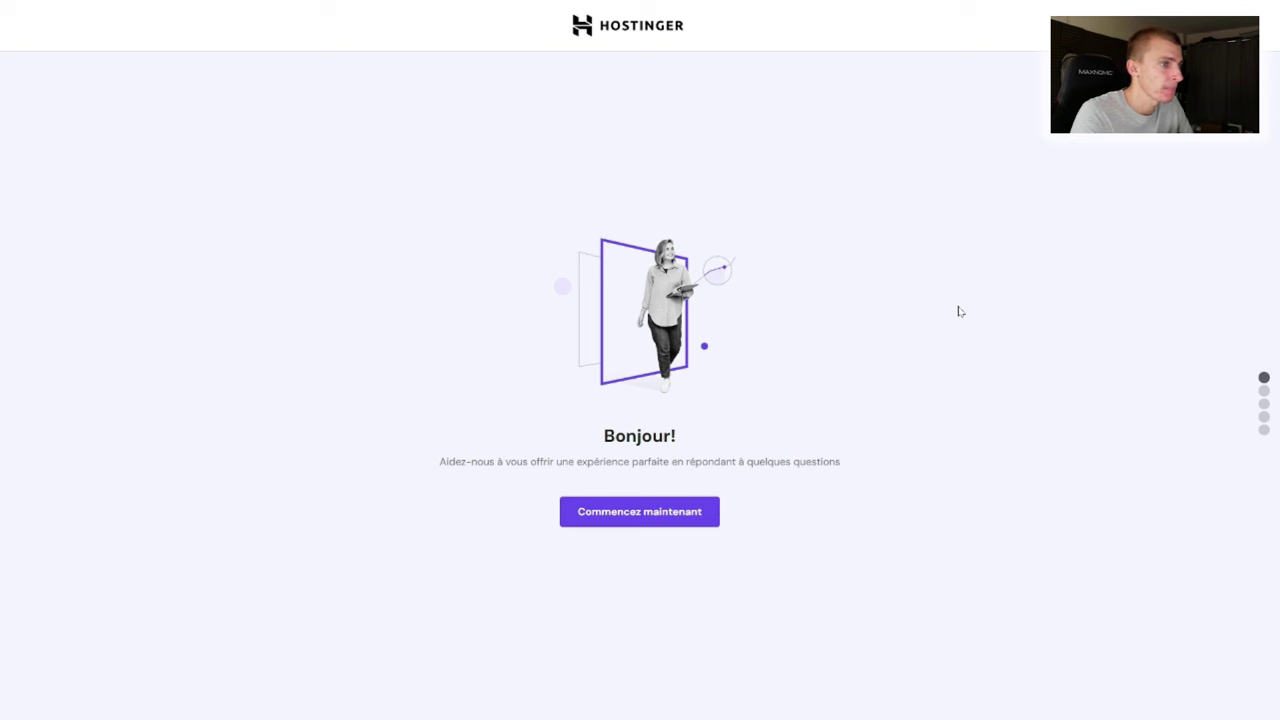
{"action": "left_click", "coordinate": [612, 509]}
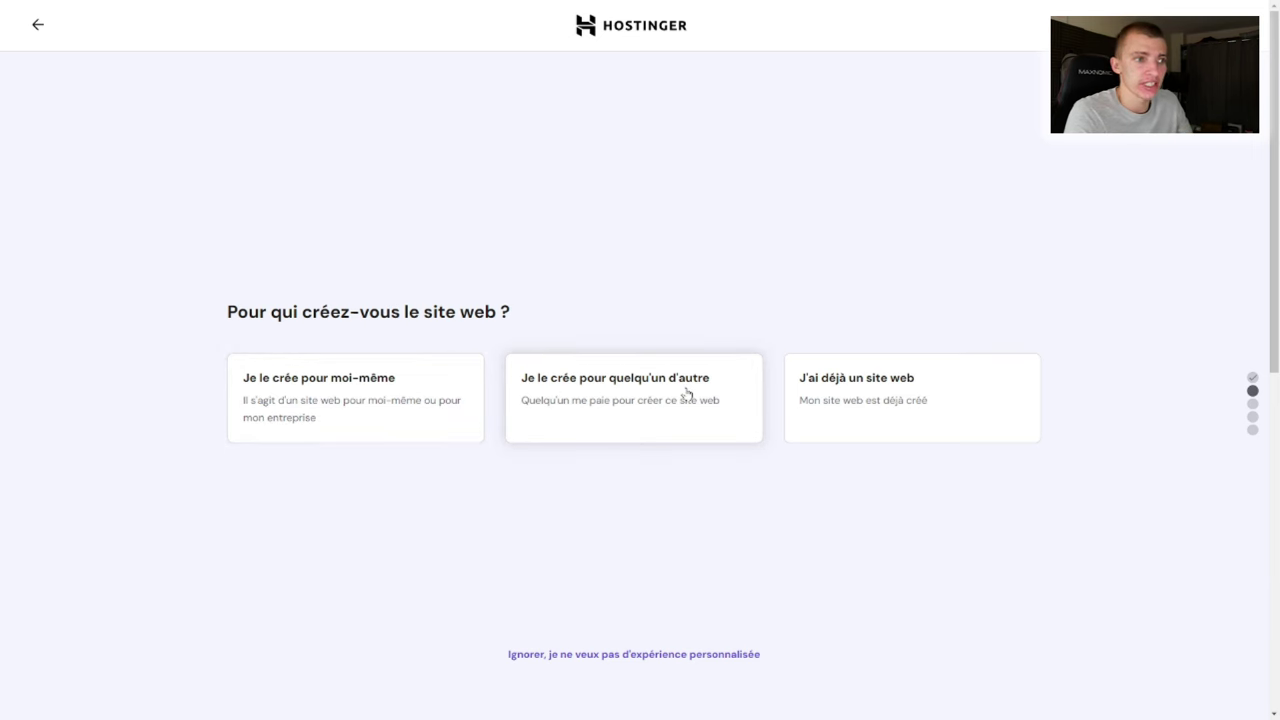
{"action": "left_click", "coordinate": [420, 390]}
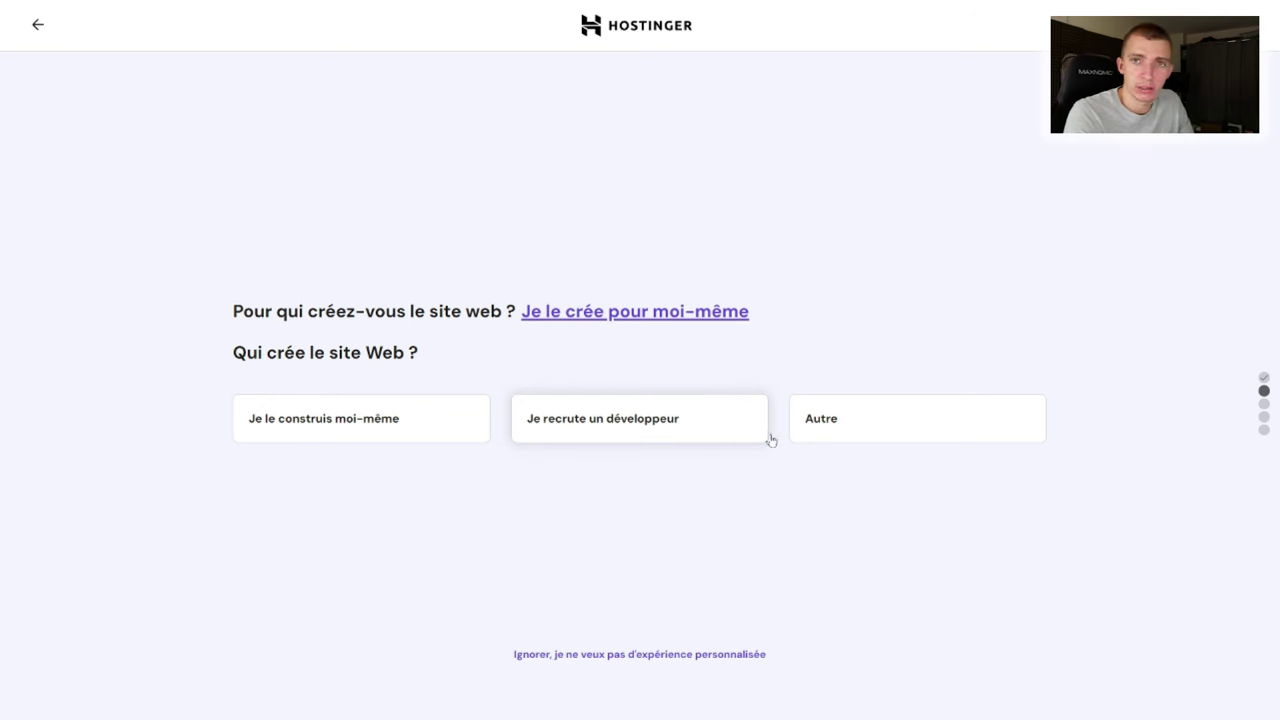
{"action": "left_click", "coordinate": [413, 428]}
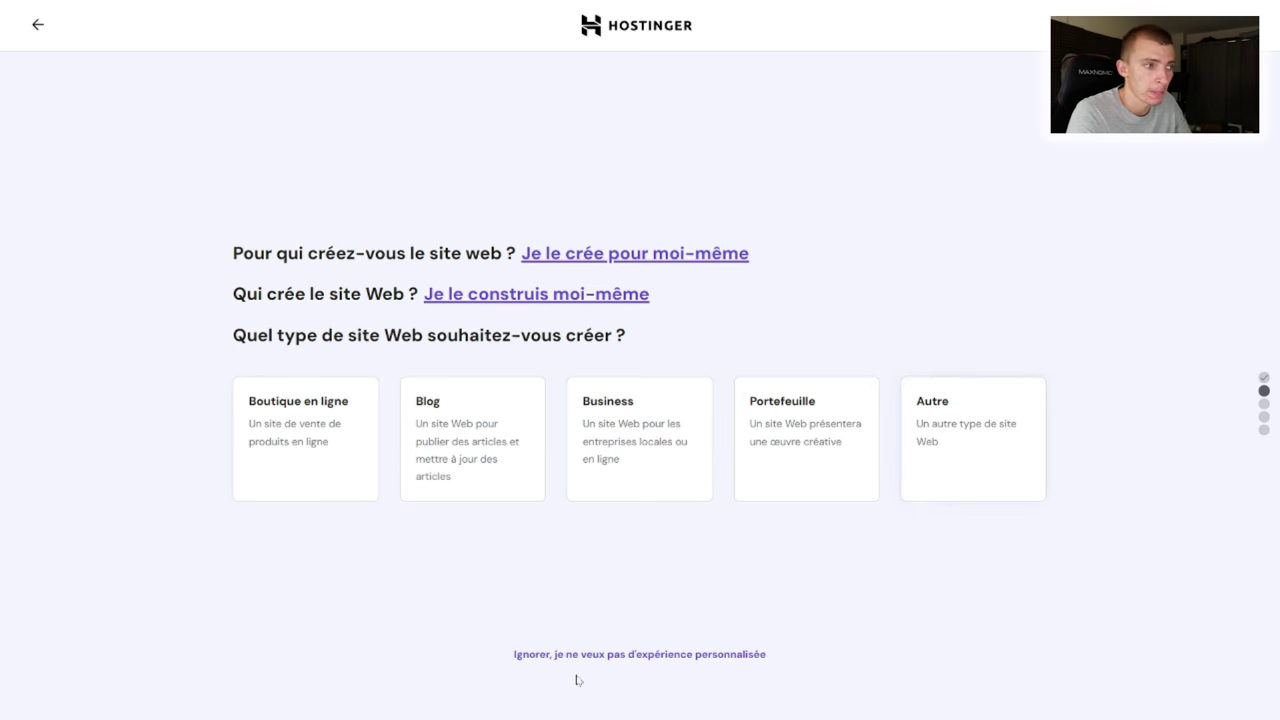
{"action": "left_click", "coordinate": [306, 465]}
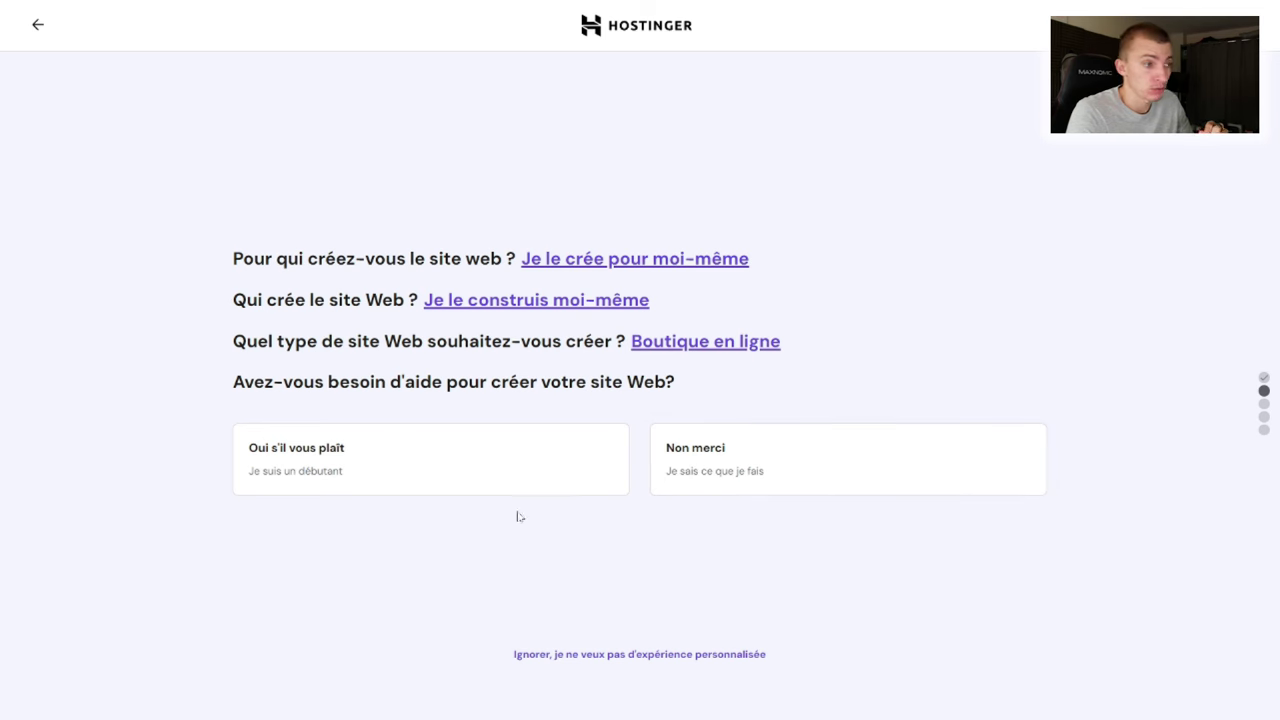
{"action": "left_click", "coordinate": [394, 471]}
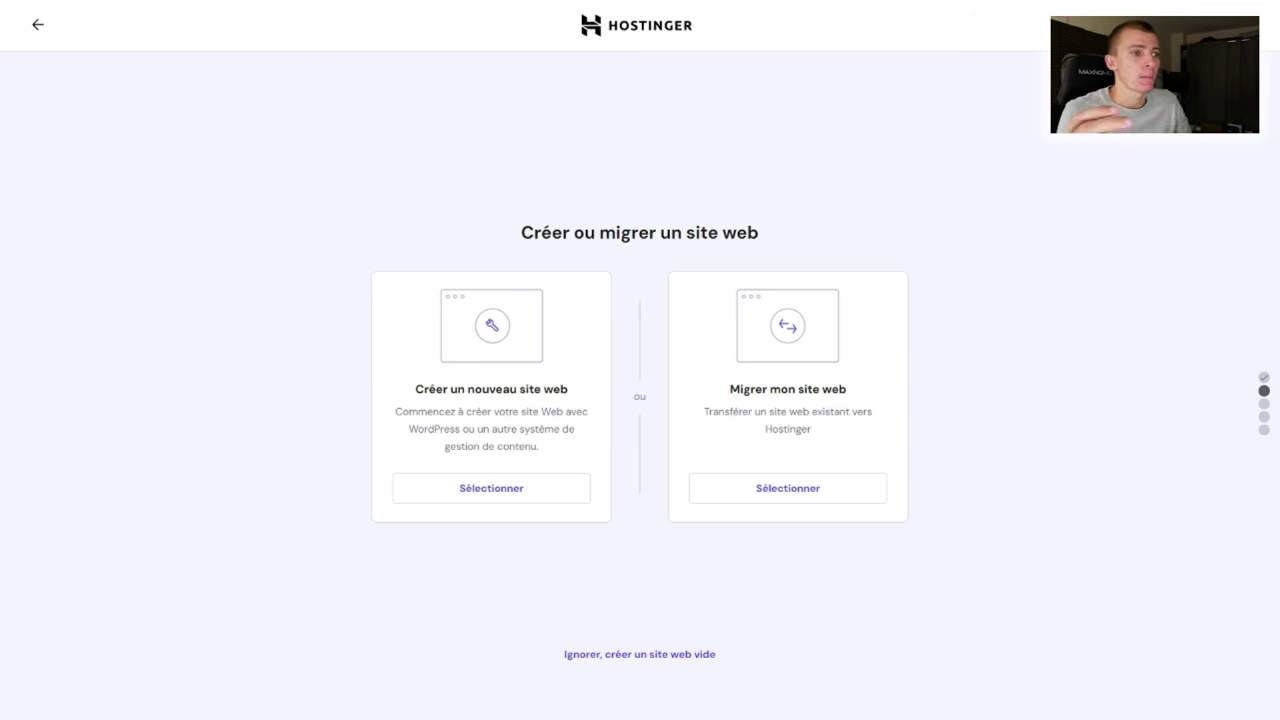
Step: Choose to create a new website and, after viewing the WordPress option, select Créateur IA as the platform
{"action": "left_click", "coordinate": [478, 499]}
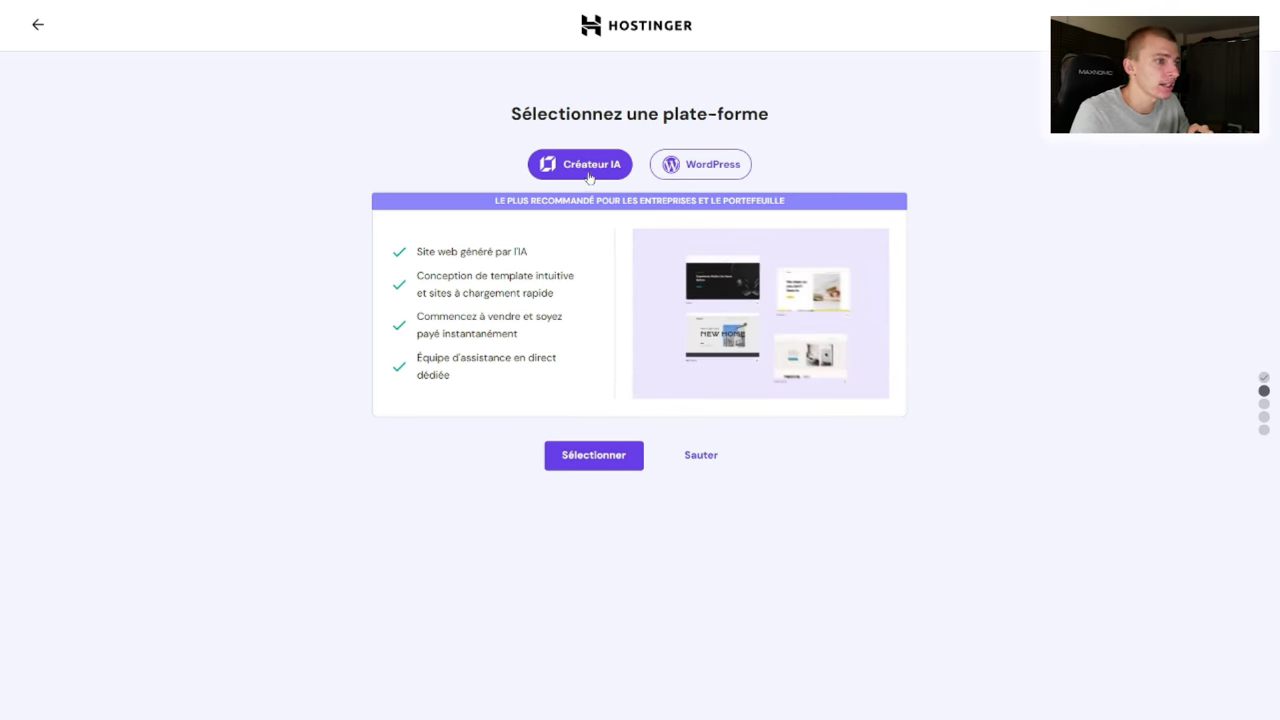
{"action": "left_click", "coordinate": [708, 166]}
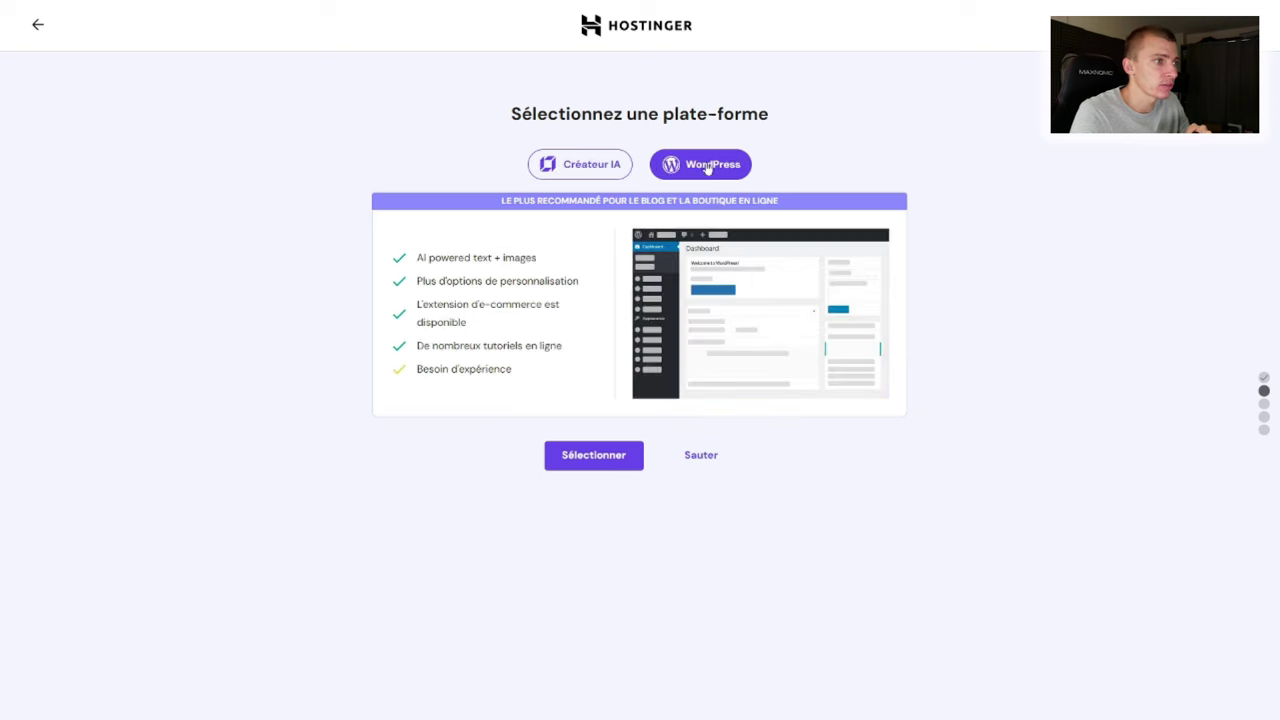
{"action": "left_click", "coordinate": [568, 168]}
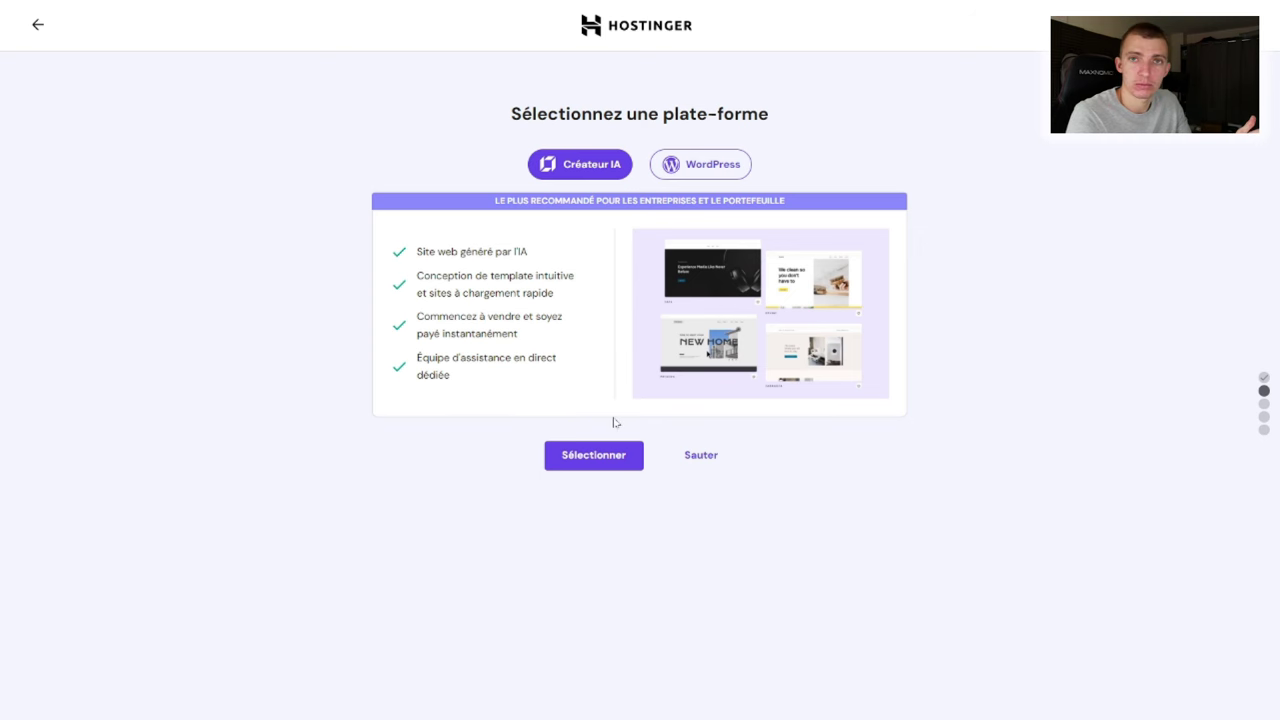
{"action": "left_click", "coordinate": [594, 455]}
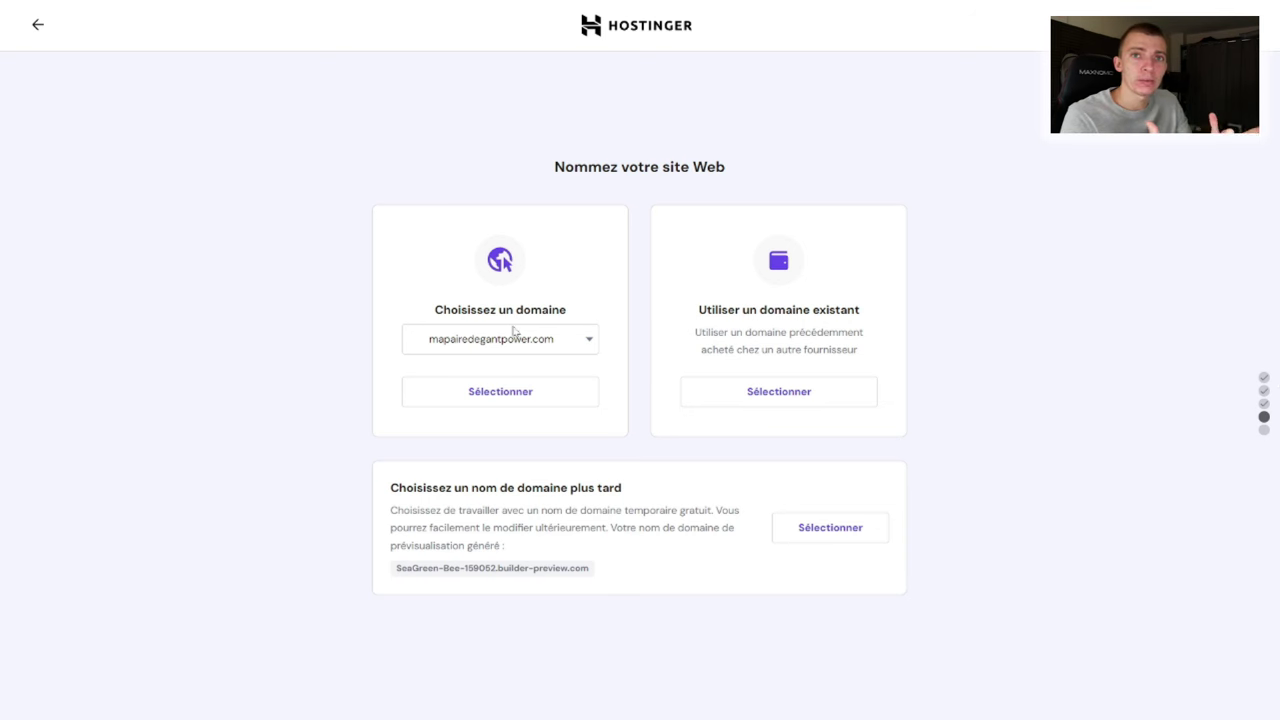
Step: Select mapairedegantpower.com as the website's domain and start creating the site with the AI website builder
{"action": "left_click", "coordinate": [574, 340]}
{"action": "left_click", "coordinate": [574, 340]}
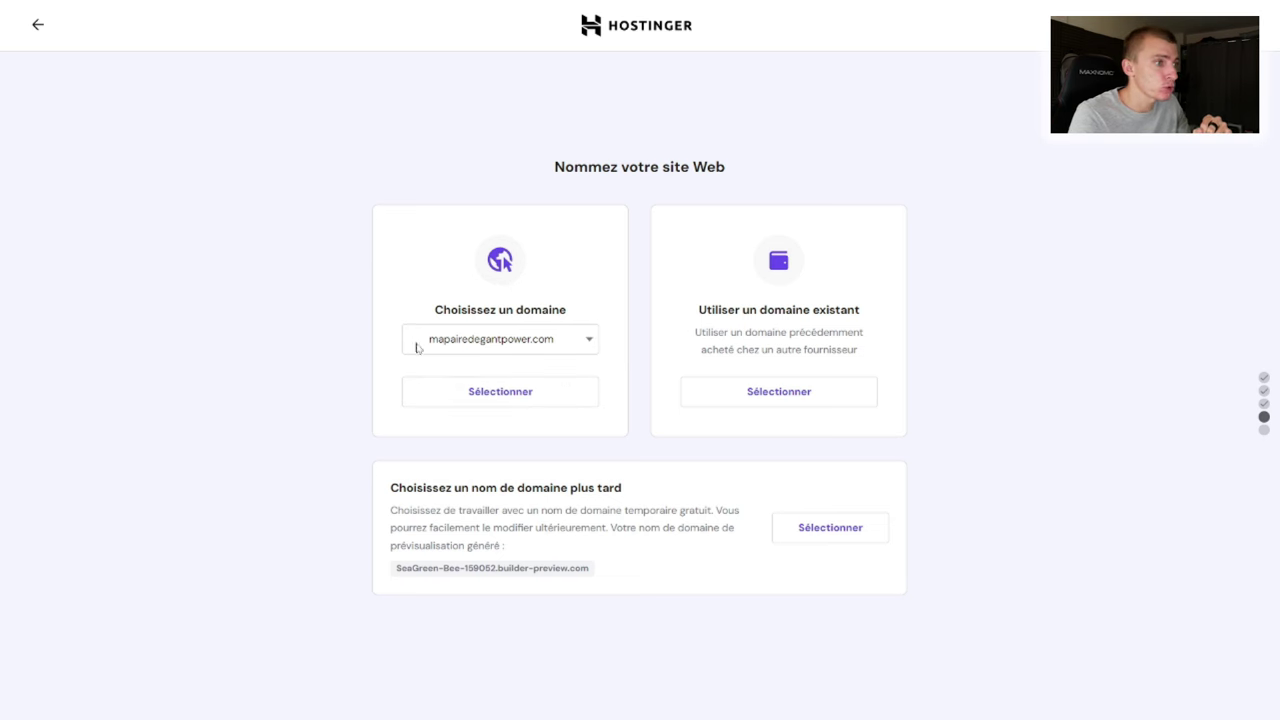
{"action": "left_click", "coordinate": [538, 400]}
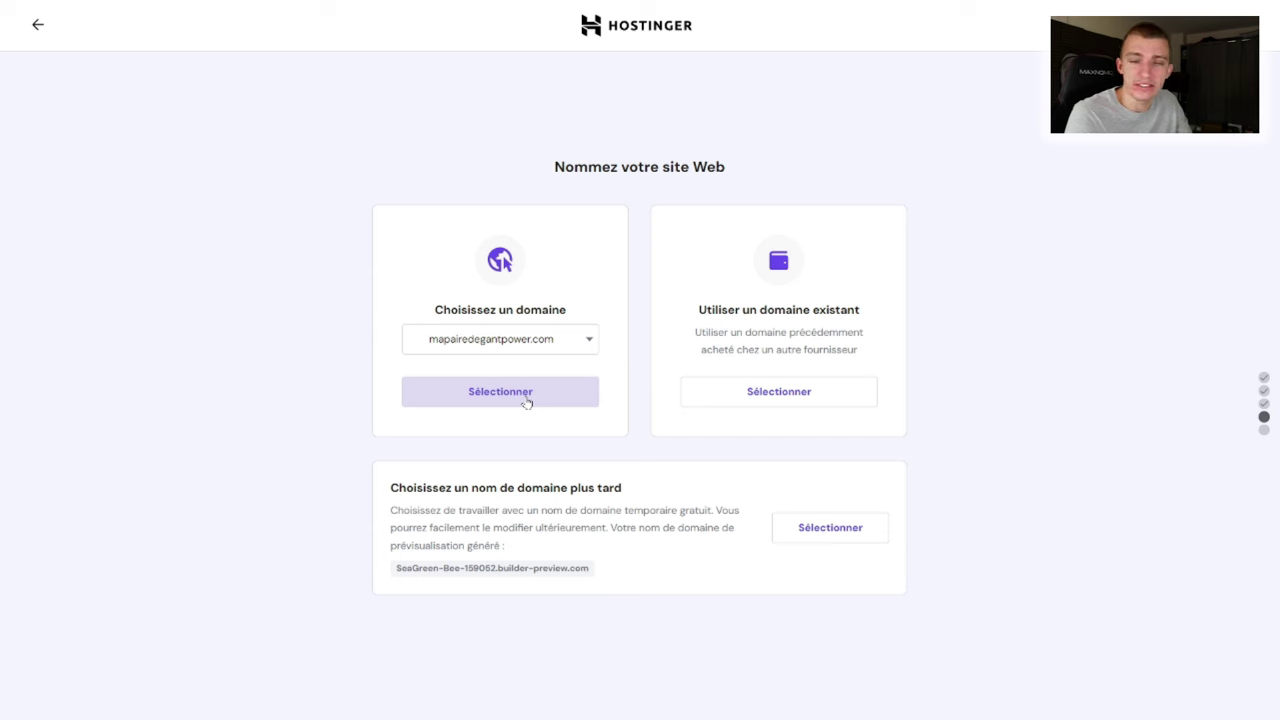
{"action": "left_click", "coordinate": [526, 399]}
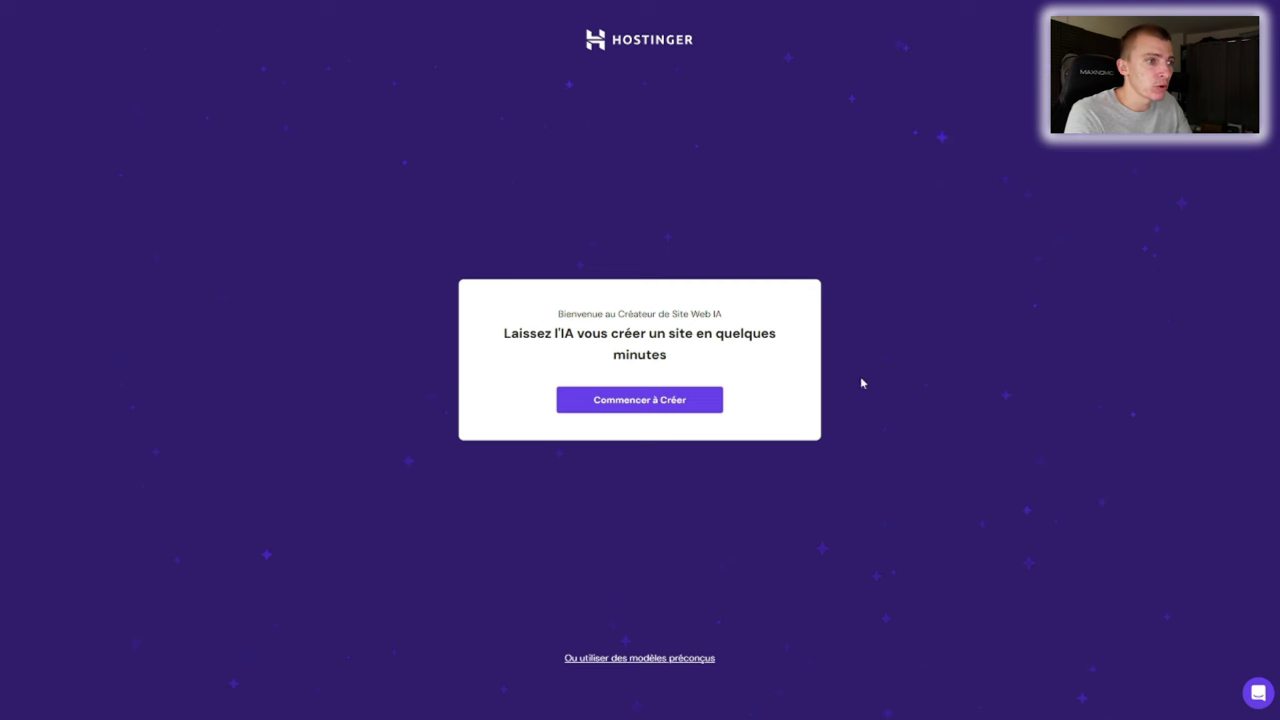
{"action": "left_click", "coordinate": [602, 409]}
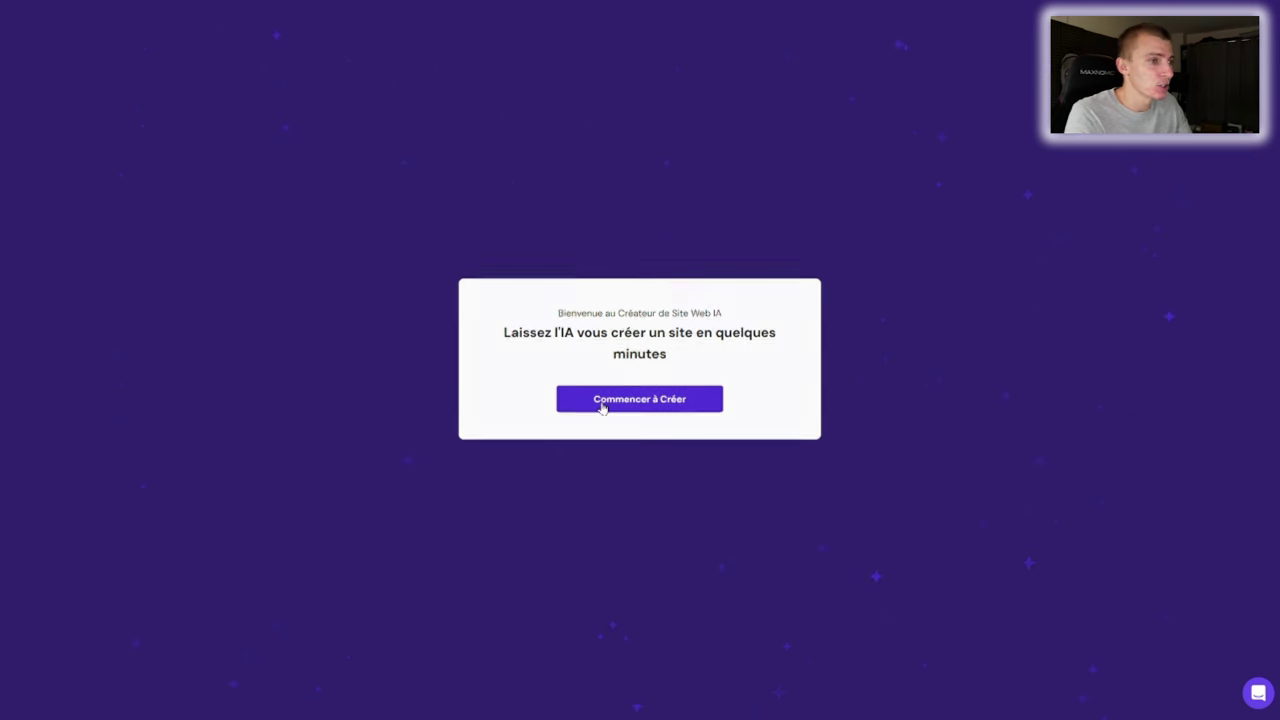
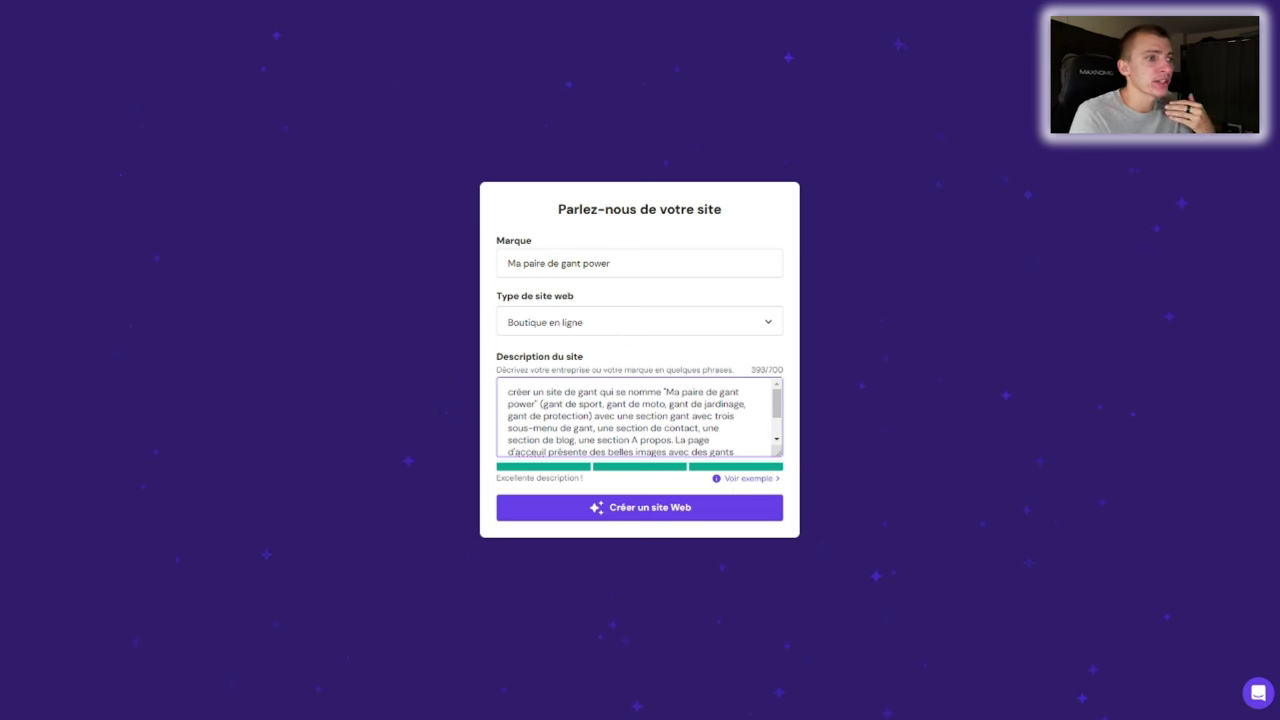
Step: Correct the misspelled "d'acceuil" to "d'accueil" in the site description and complete its last line as "Mapairedegantpower"
{"action": "scroll", "coordinate": [639, 416], "scroll_direction": "down", "scroll_amount": 2}
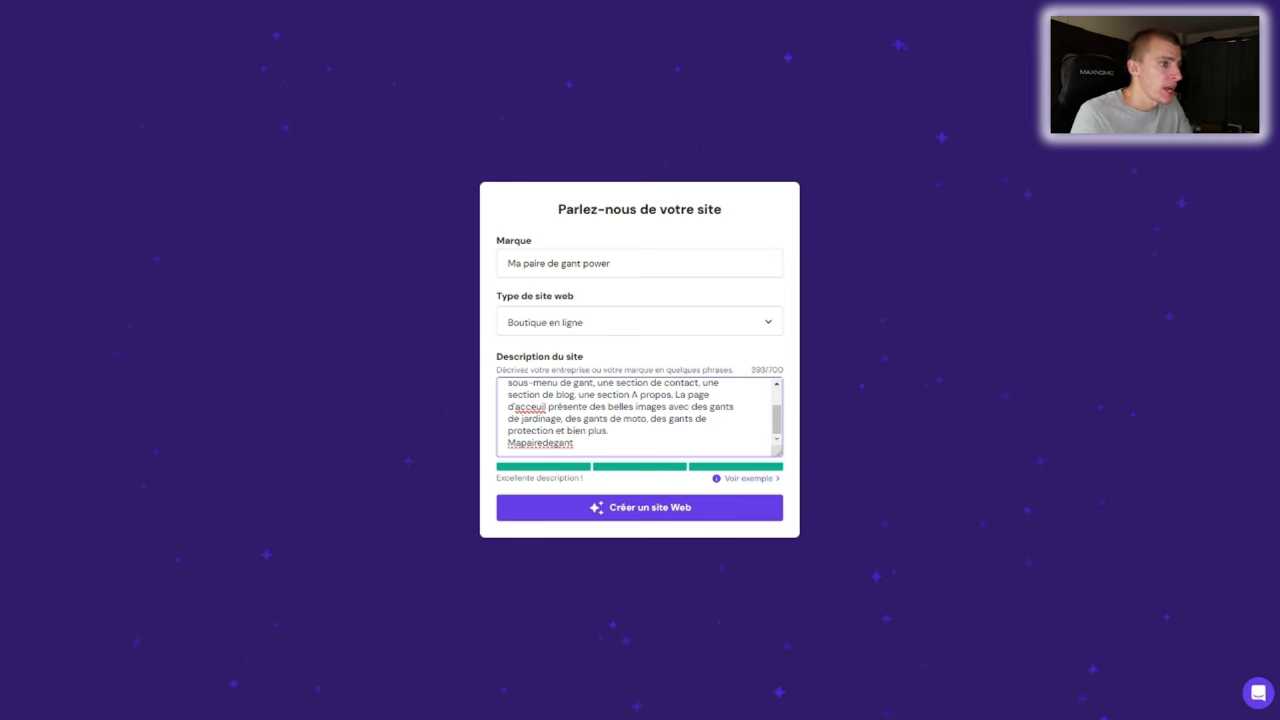
{"action": "right_click", "coordinate": [537, 406]}
{"action": "left_click", "coordinate": [627, 100]}
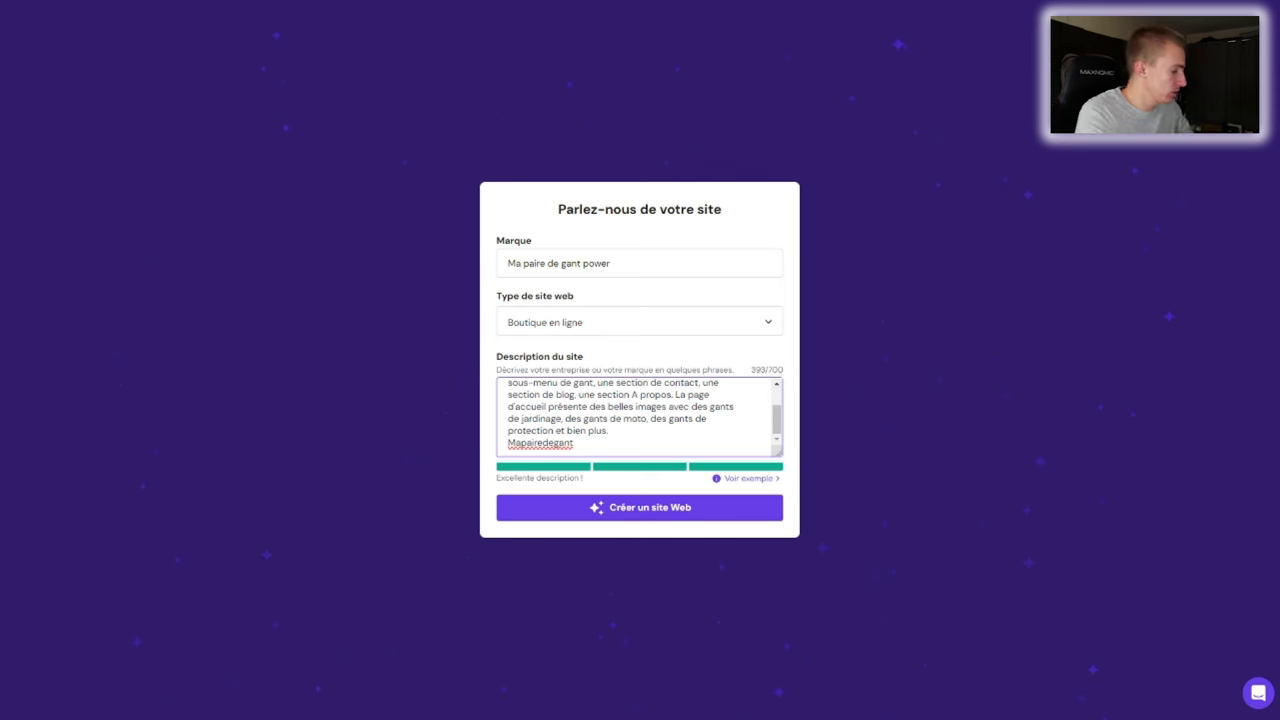
{"action": "type", "text": "po"}
{"action": "left_click", "coordinate": [610, 430]}
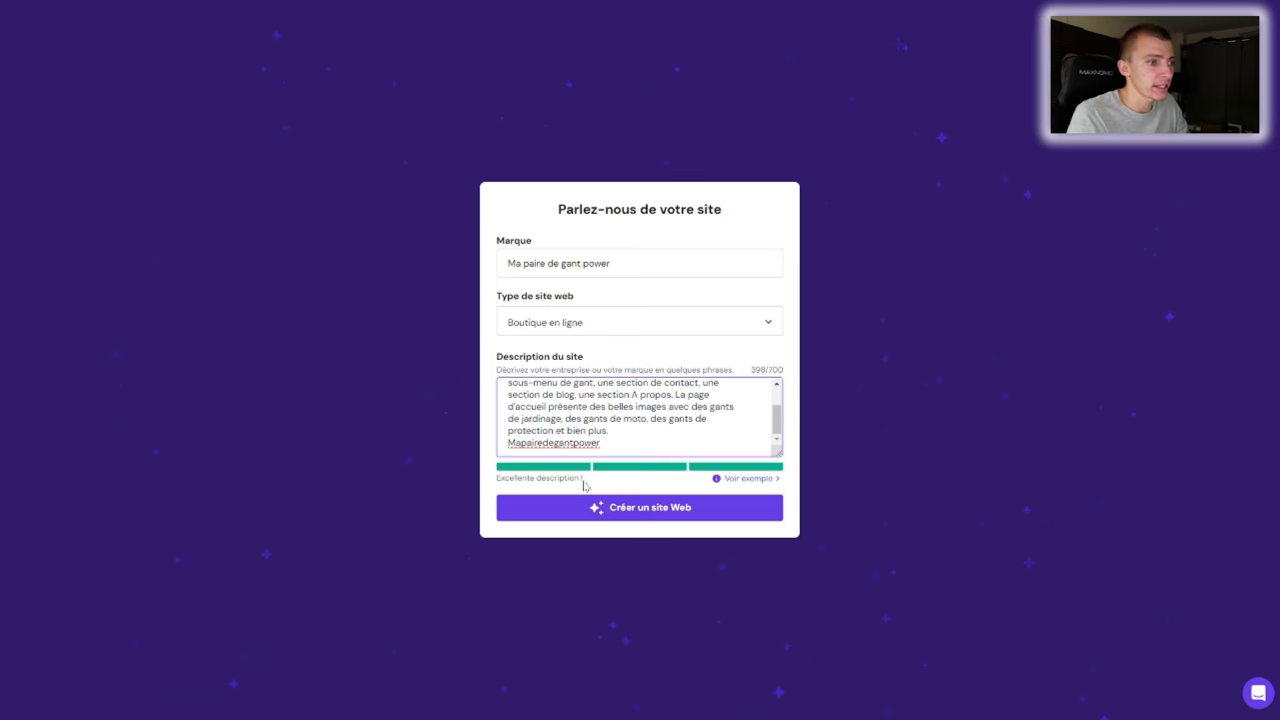
Step: Review the description rating and text, and generate the website with AI from the completed form
{"action": "left_click_drag", "start_coordinate": [583, 480], "coordinate": [508, 479]}
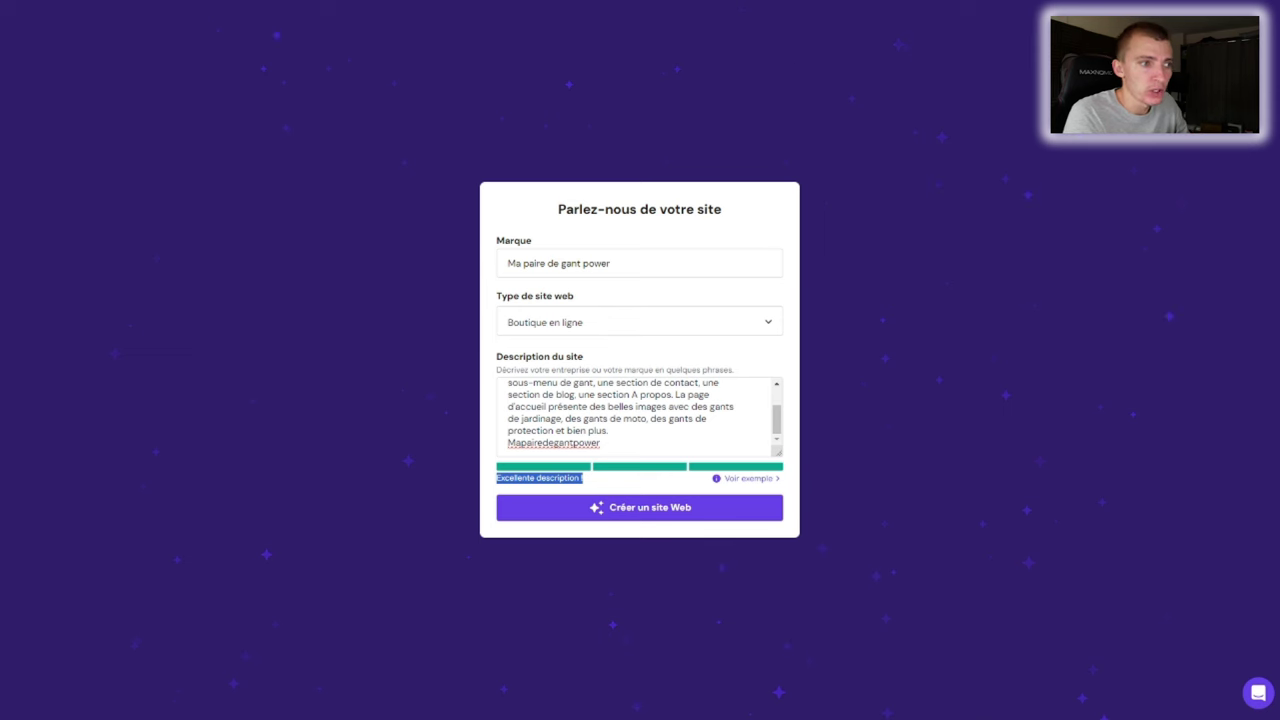
{"action": "left_click", "coordinate": [620, 420]}
{"action": "scroll", "coordinate": [640, 418], "scroll_direction": "up", "scroll_amount": 2}
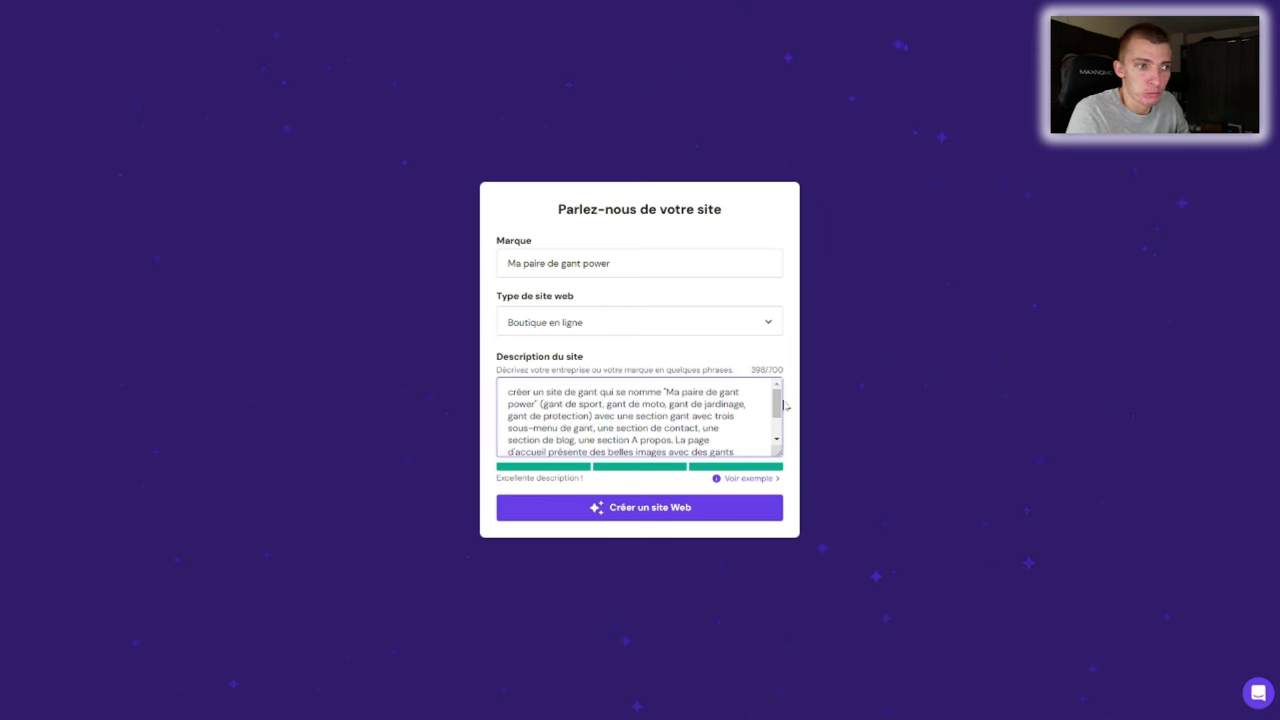
{"action": "left_click", "coordinate": [769, 372]}
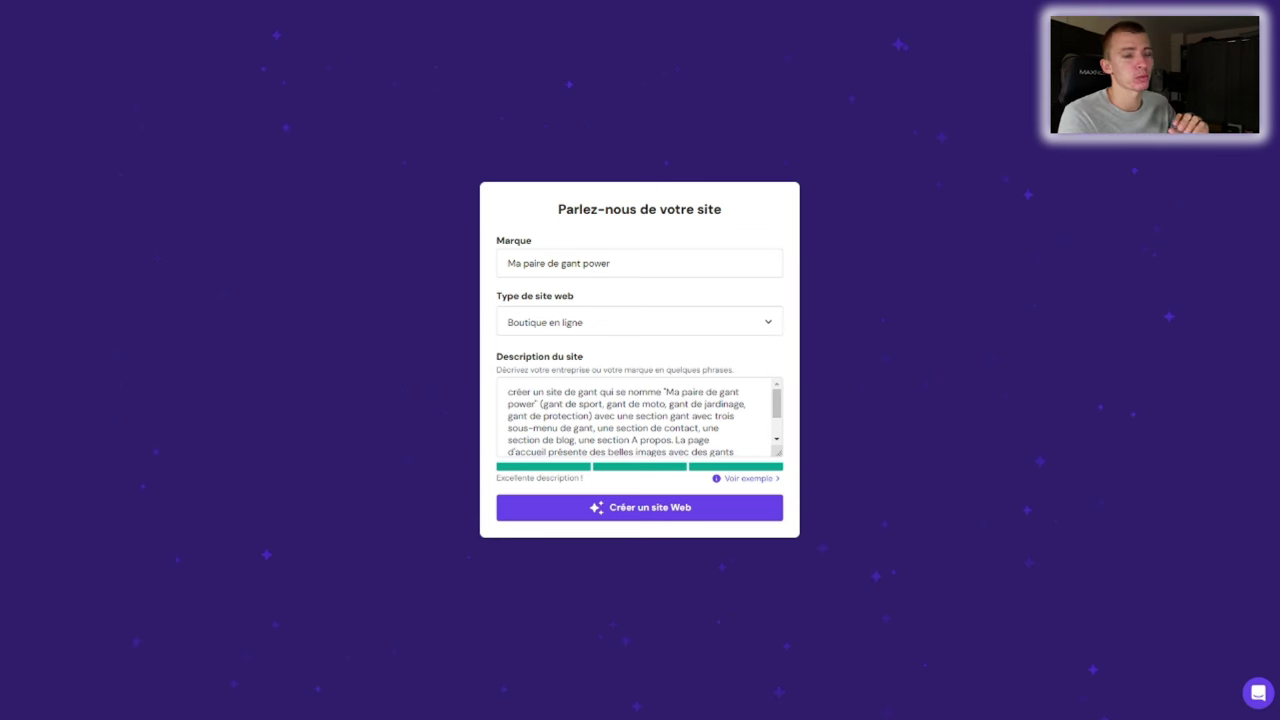
{"action": "left_click", "coordinate": [617, 510]}
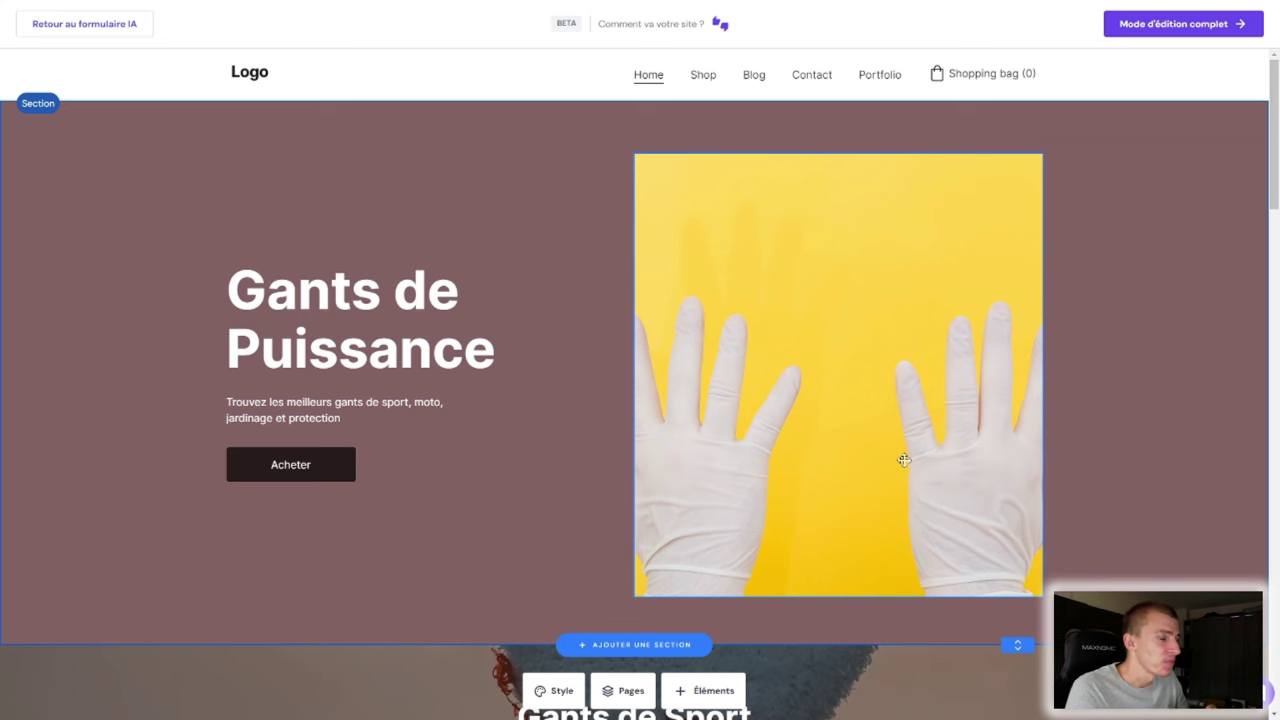
Step: Examine the generated home page's sections from the header through products, contact form, À Propos and gallery to the footer
{"action": "scroll", "coordinate": [903, 460], "scroll_direction": "down", "scroll_amount": 4}
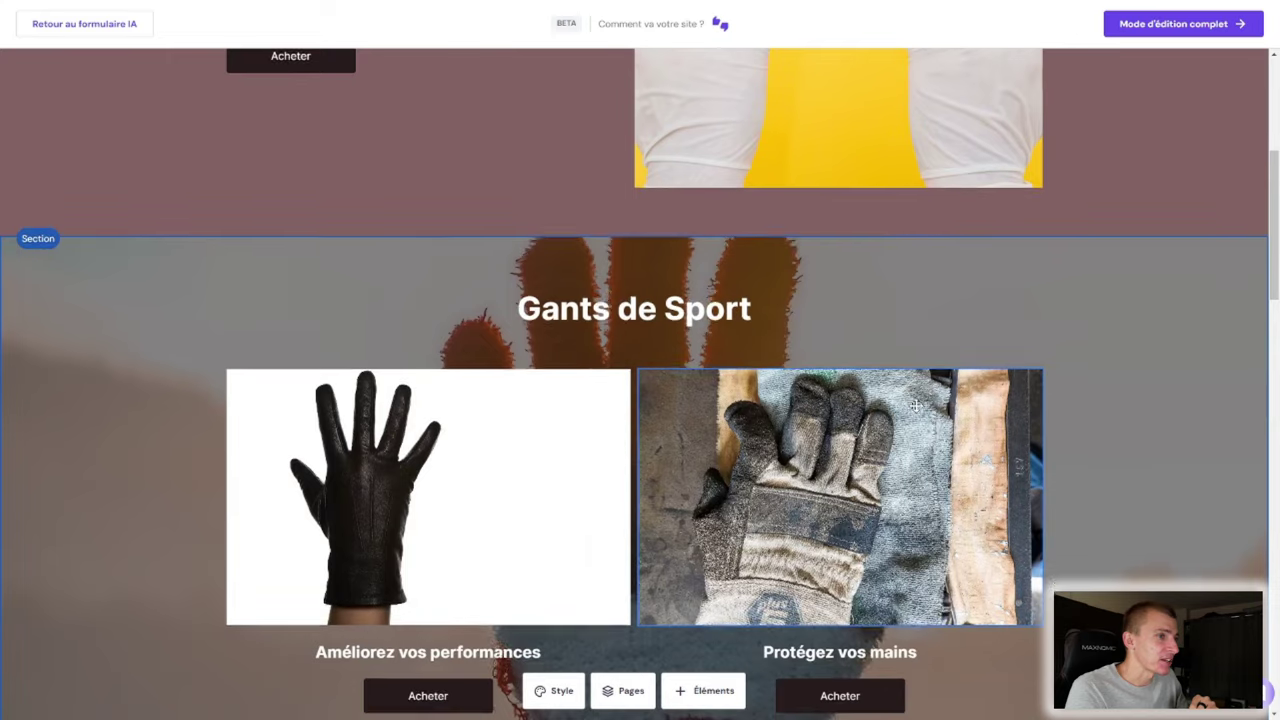
{"action": "scroll", "coordinate": [915, 405], "scroll_direction": "down", "scroll_amount": 1}
{"action": "scroll", "coordinate": [500, 449], "scroll_direction": "down", "scroll_amount": 1}
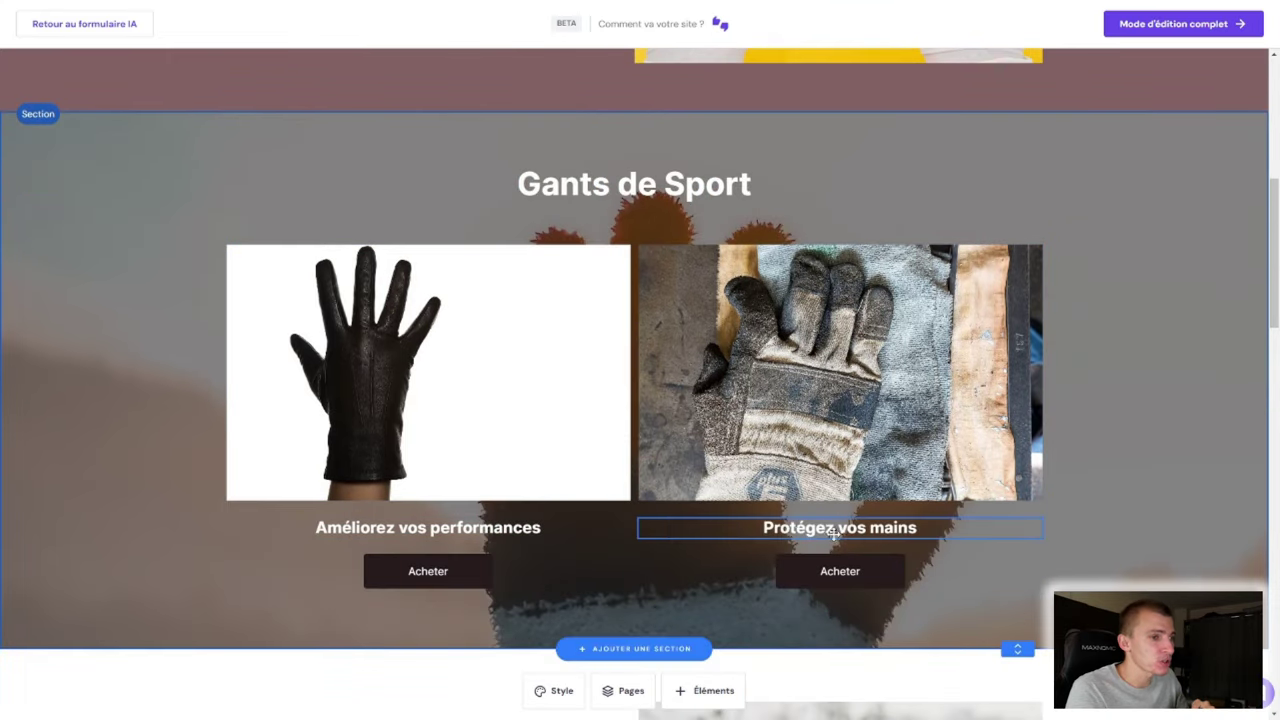
{"action": "scroll", "coordinate": [965, 440], "scroll_direction": "down", "scroll_amount": 4}
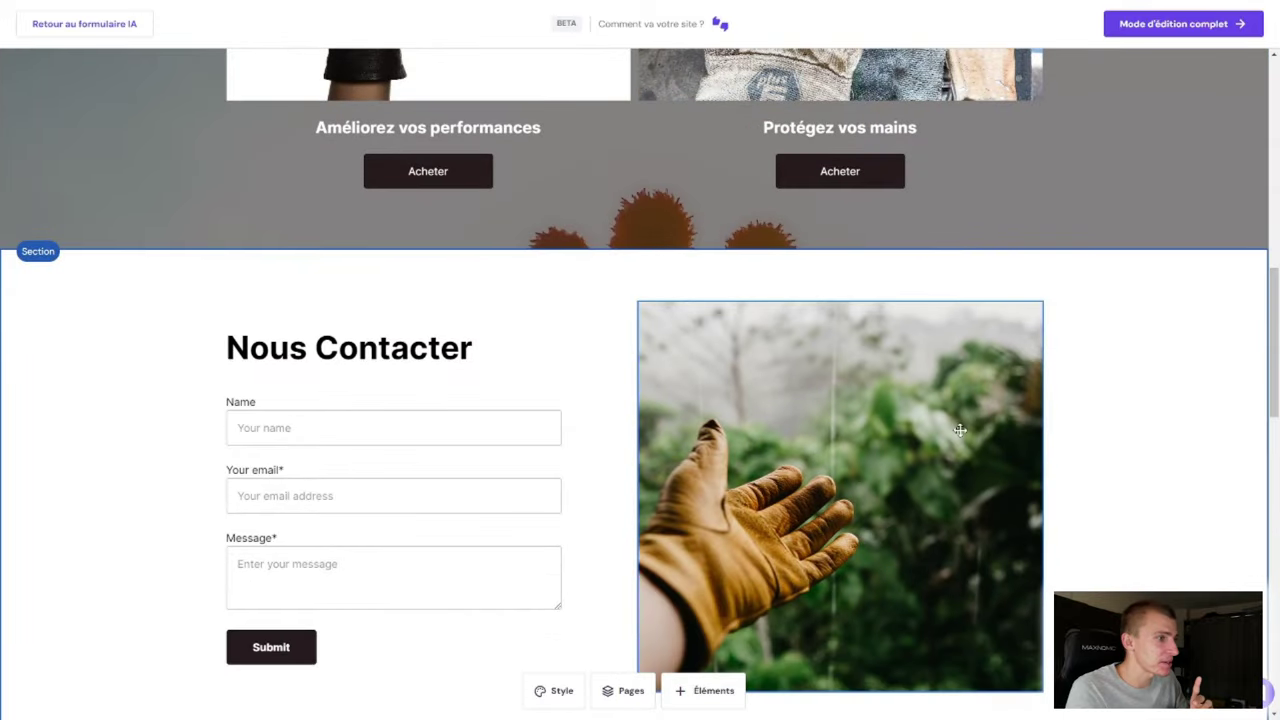
{"action": "scroll", "coordinate": [350, 434], "scroll_direction": "down", "scroll_amount": 1}
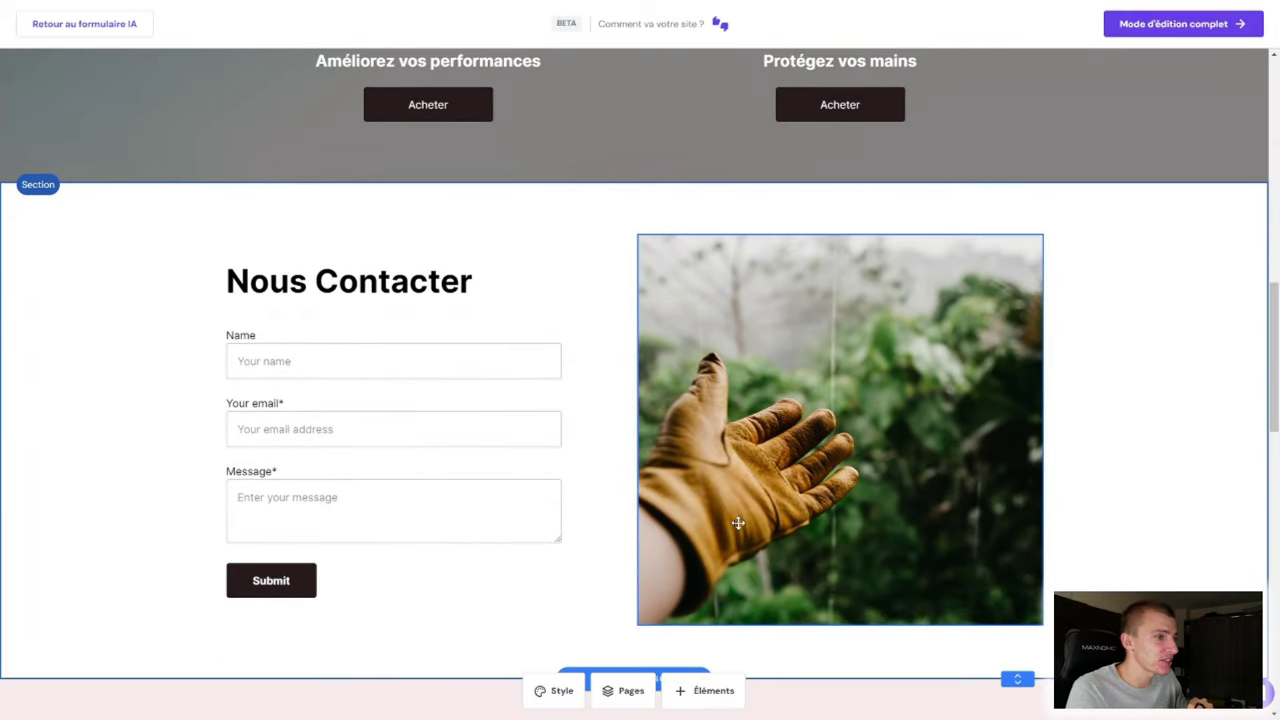
{"action": "scroll", "coordinate": [737, 522], "scroll_direction": "down", "scroll_amount": 6}
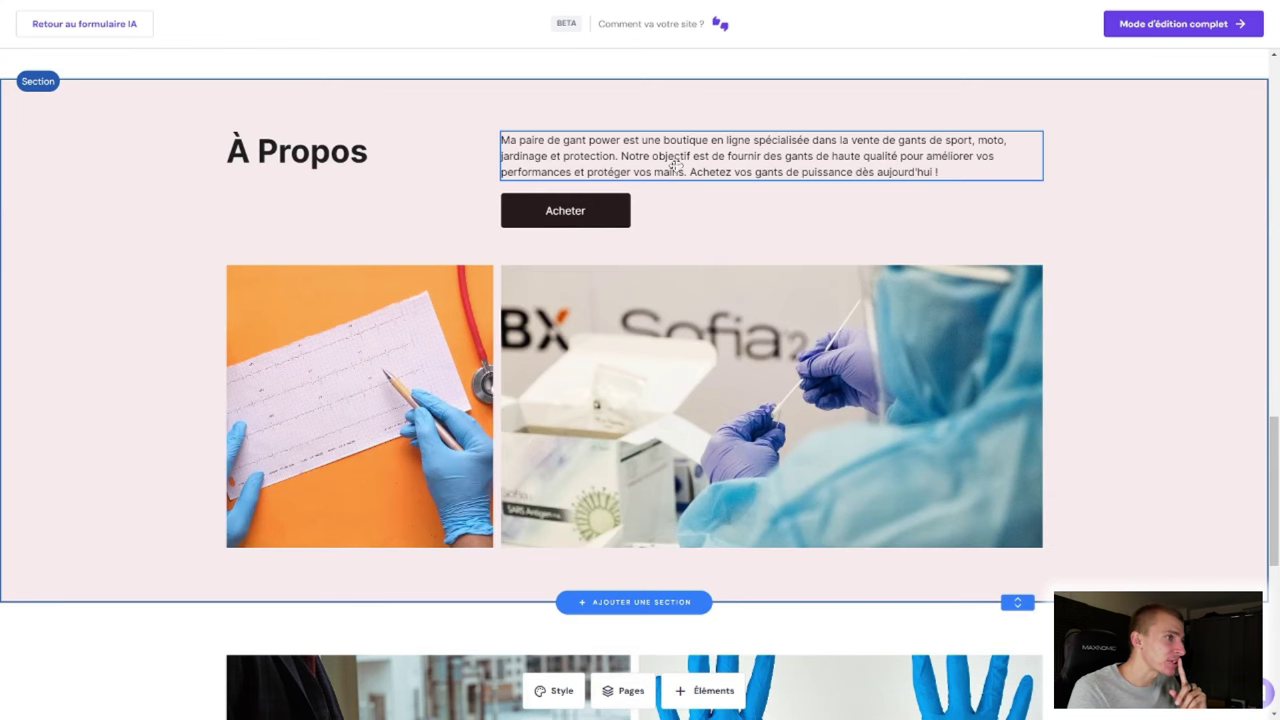
{"action": "scroll", "coordinate": [675, 192], "scroll_direction": "down", "scroll_amount": 3}
{"action": "scroll", "coordinate": [625, 260], "scroll_direction": "down", "scroll_amount": 2}
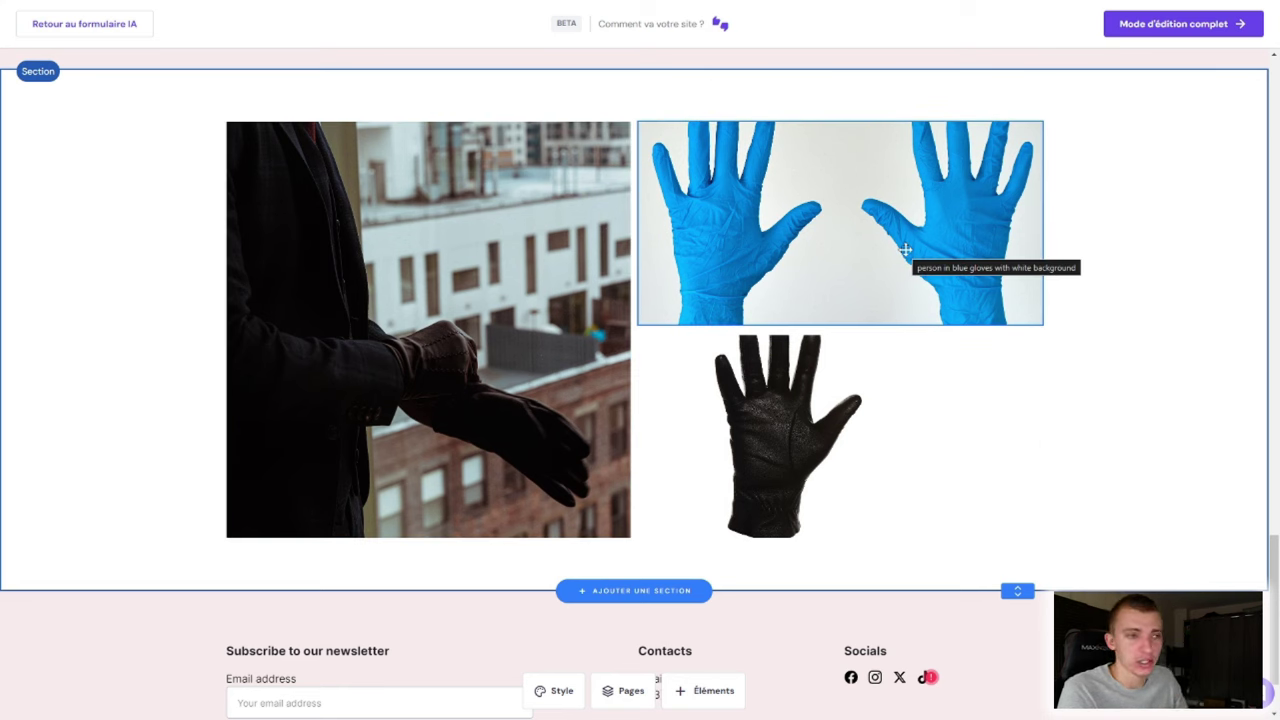
{"action": "scroll", "coordinate": [640, 450], "scroll_direction": "down", "scroll_amount": 1}
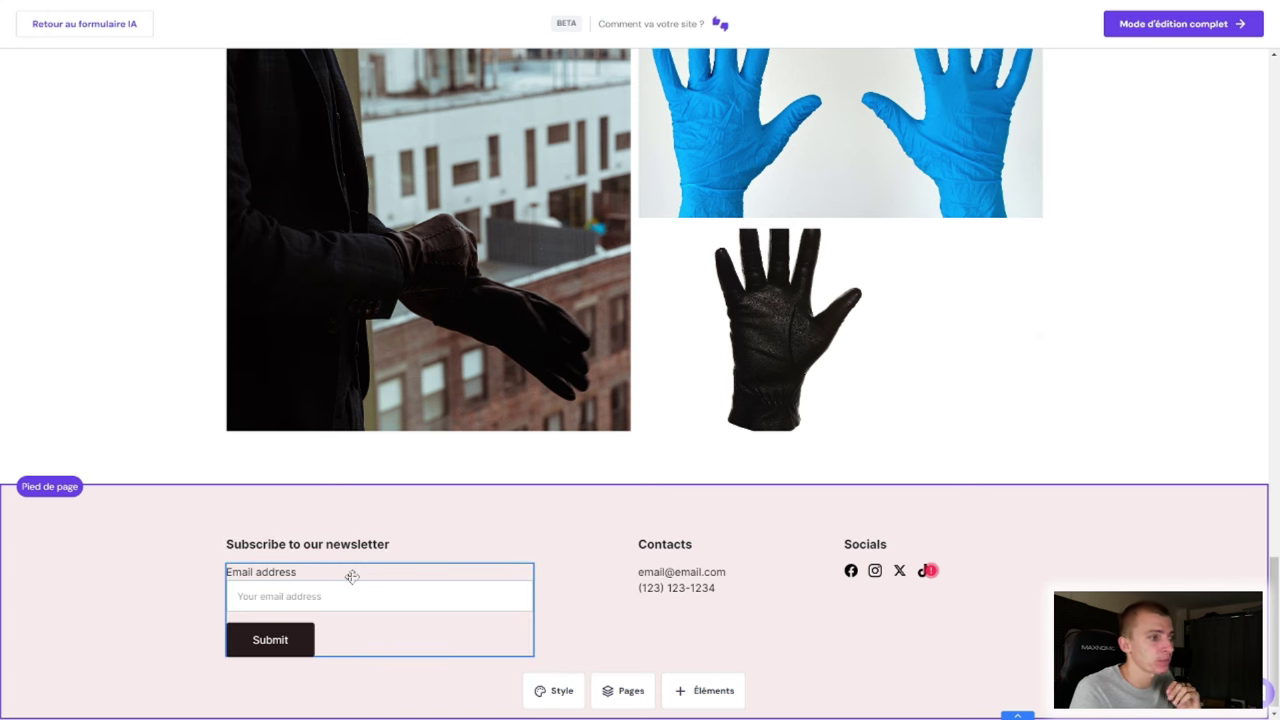
{"action": "scroll", "coordinate": [351, 537], "scroll_direction": "up", "scroll_amount": 15}
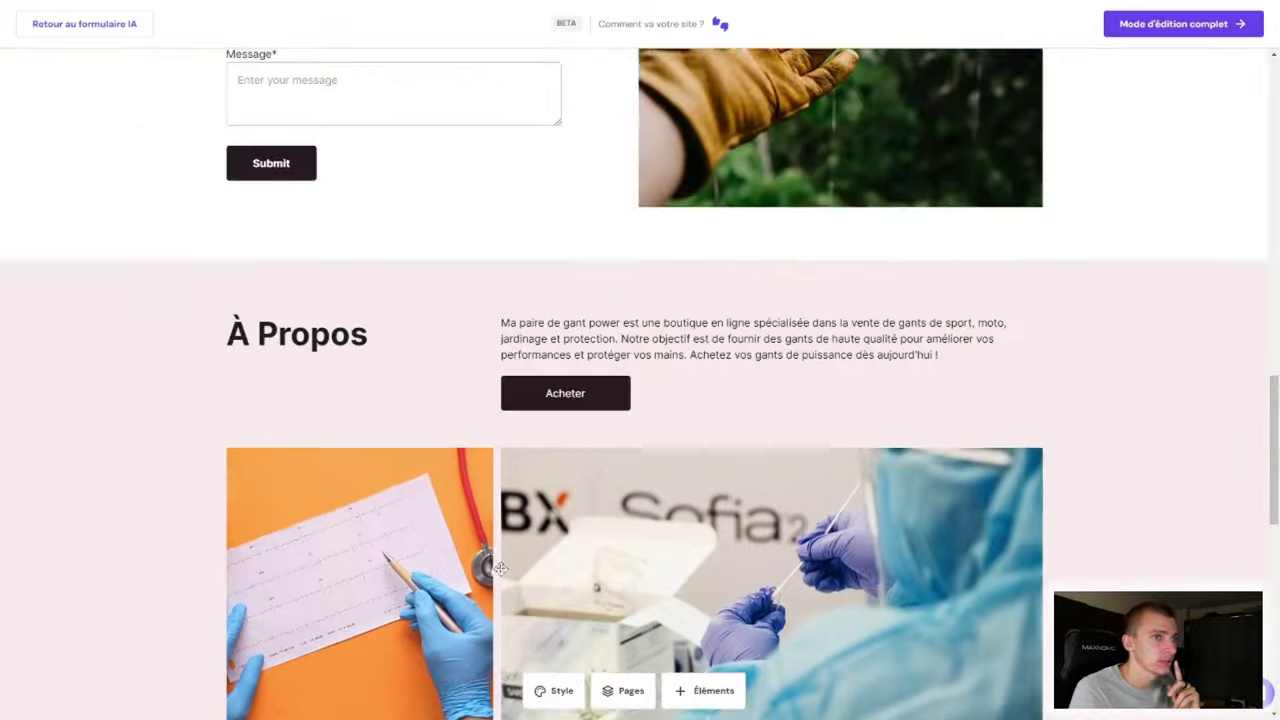
{"action": "scroll", "coordinate": [644, 572], "scroll_direction": "up", "scroll_amount": 10}
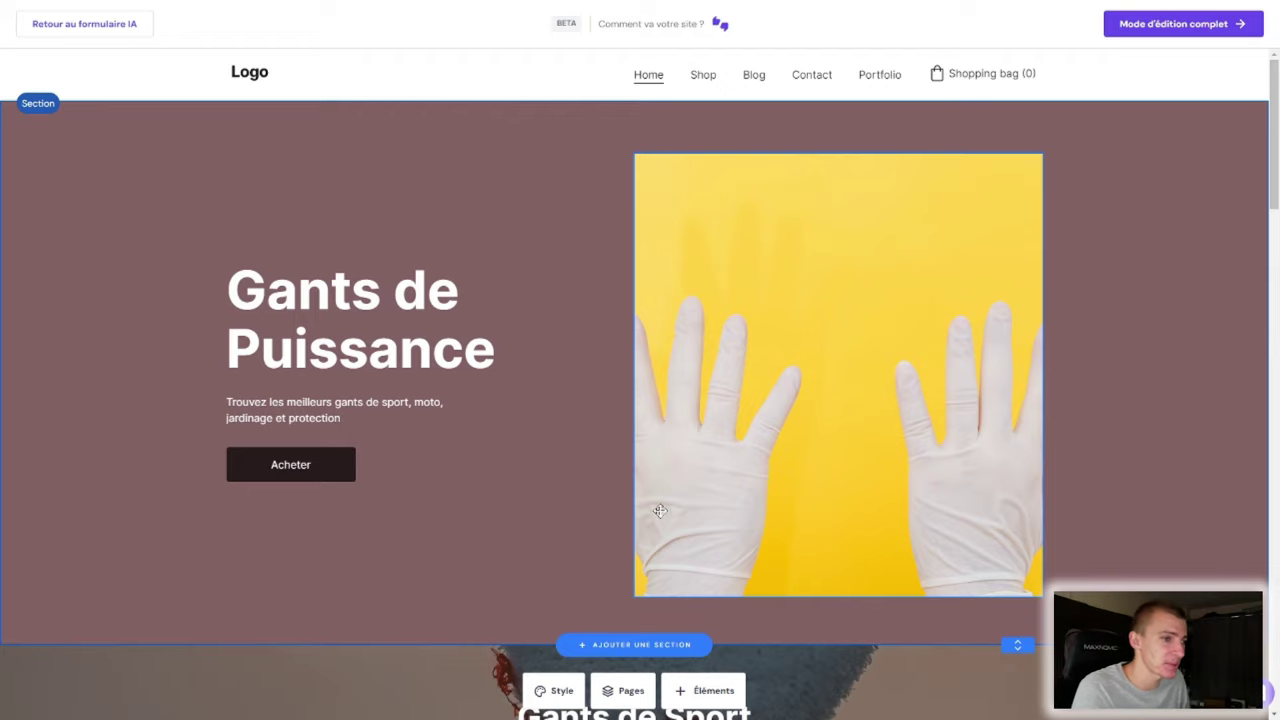
{"action": "scroll", "coordinate": [468, 178], "scroll_direction": "down", "scroll_amount": 10}
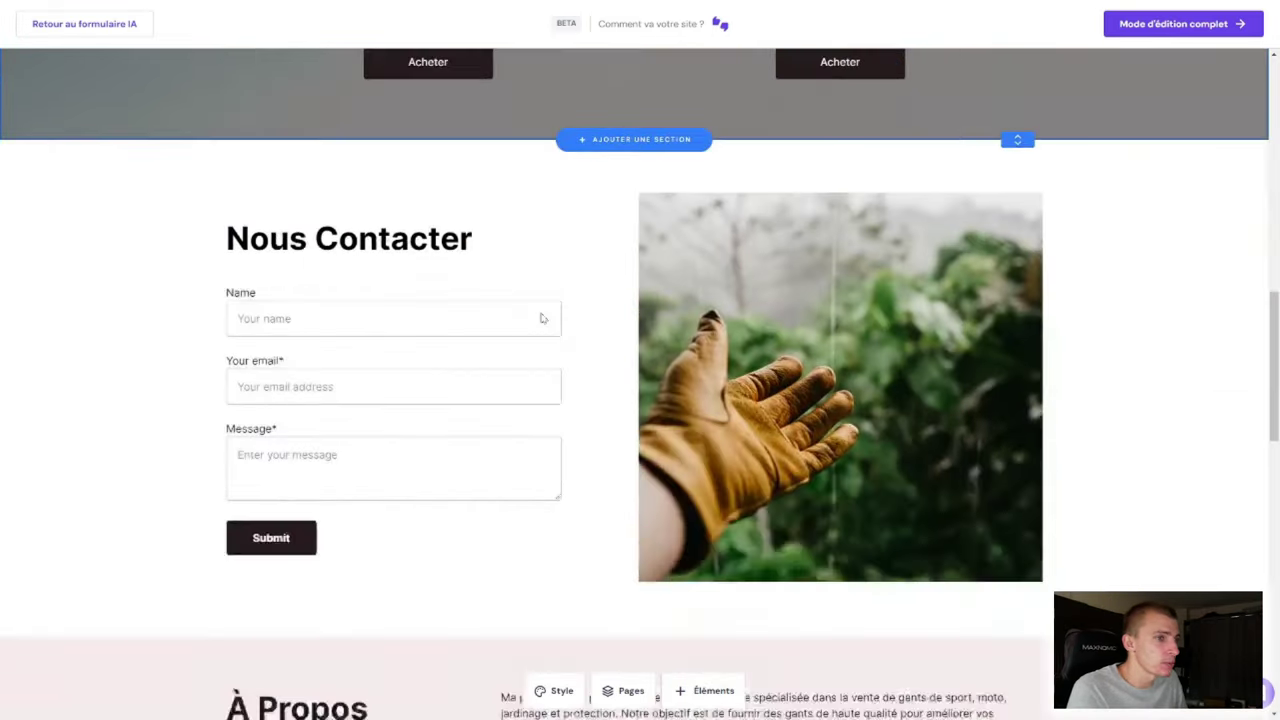
{"action": "scroll", "coordinate": [540, 318], "scroll_direction": "down", "scroll_amount": 10}
{"action": "scroll", "coordinate": [545, 310], "scroll_direction": "up", "scroll_amount": 20}
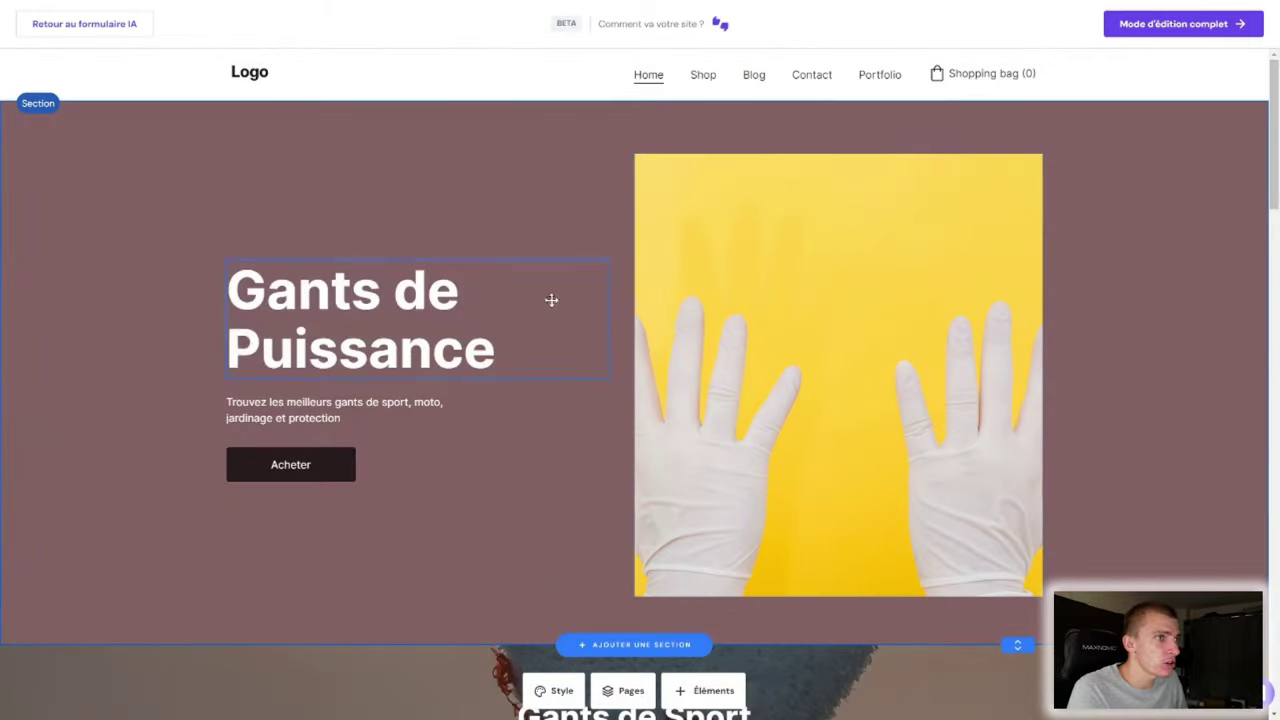
Step: Open the generated website in full editing mode
{"action": "left_click", "coordinate": [1193, 30]}
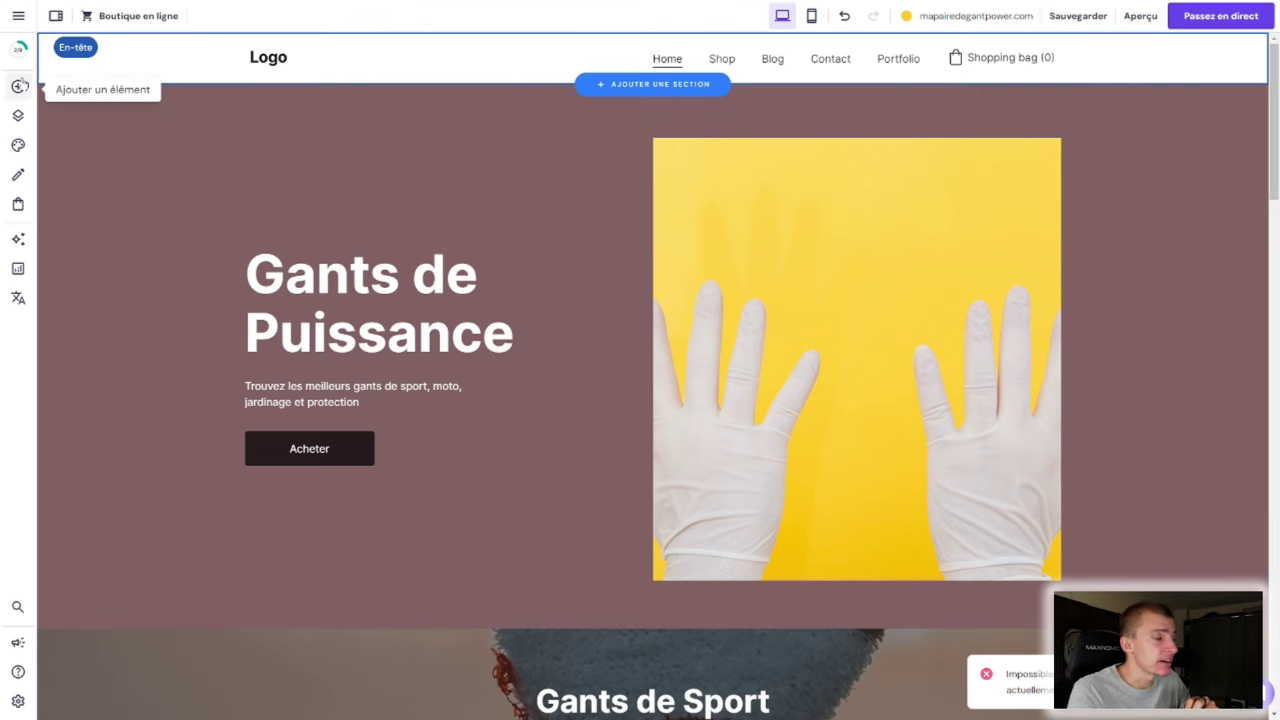
Step: Add a video element to the hero section and move it over the "Gants de Puissance" heading
{"action": "scroll", "coordinate": [541, 390], "scroll_direction": "down", "scroll_amount": 2}
{"action": "scroll", "coordinate": [541, 390], "scroll_direction": "down", "scroll_amount": 10}
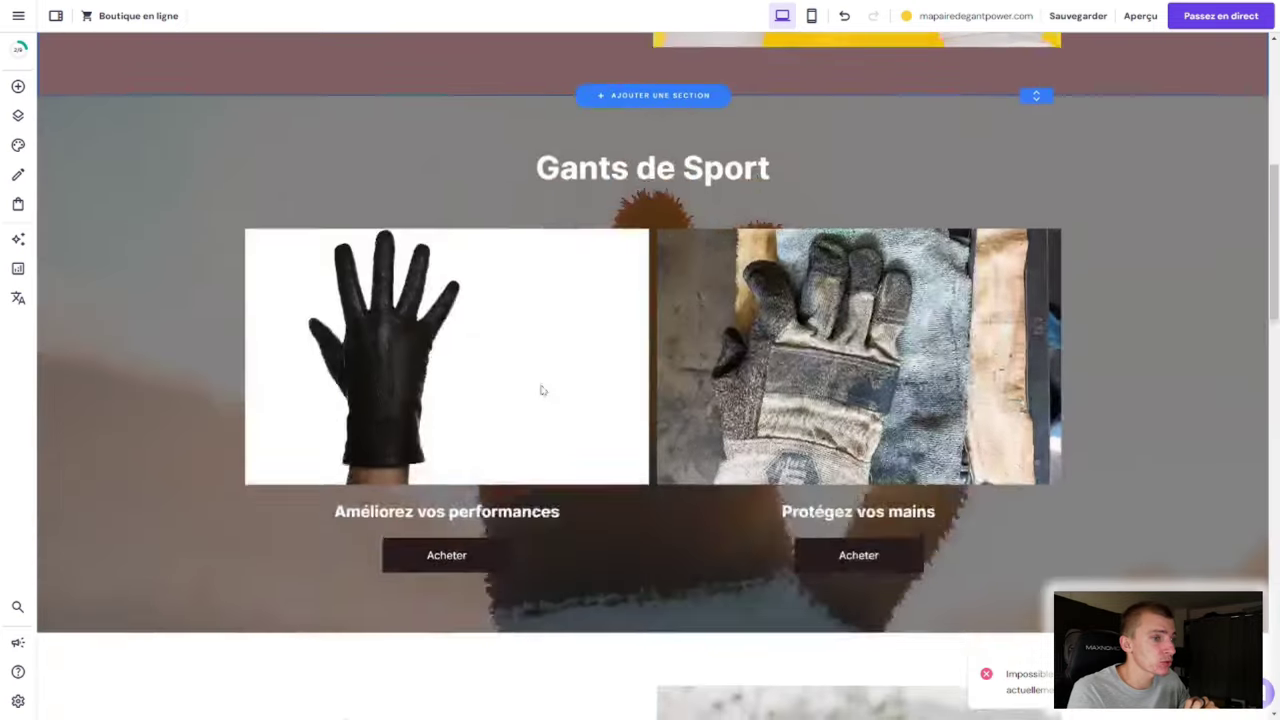
{"action": "scroll", "coordinate": [541, 390], "scroll_direction": "up", "scroll_amount": 10}
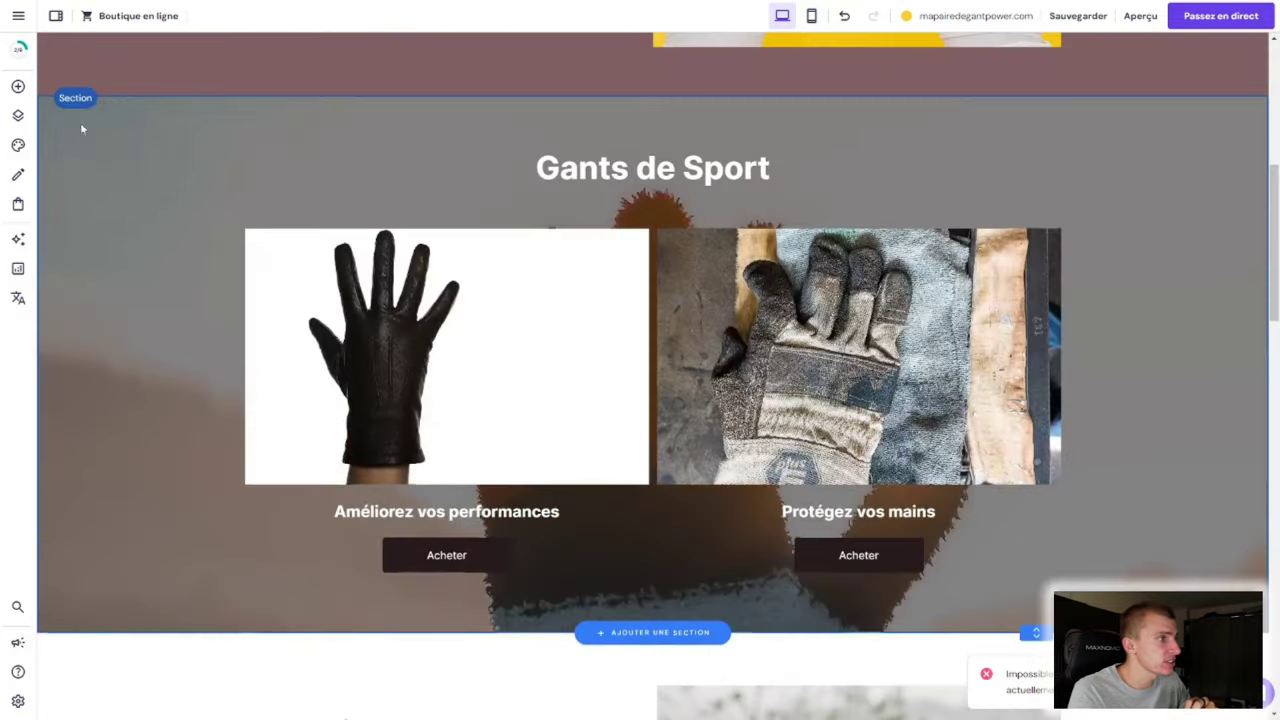
{"action": "left_click", "coordinate": [18, 87]}
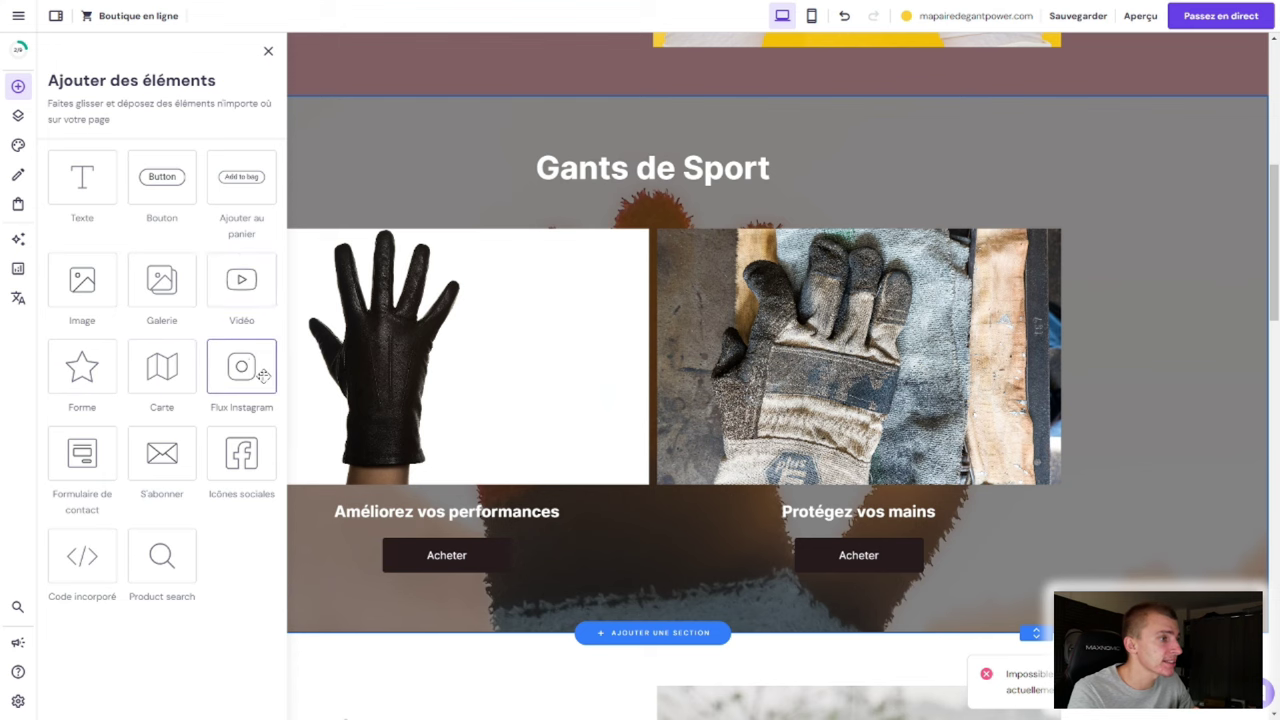
{"action": "scroll", "coordinate": [631, 366], "scroll_direction": "up", "scroll_amount": 5}
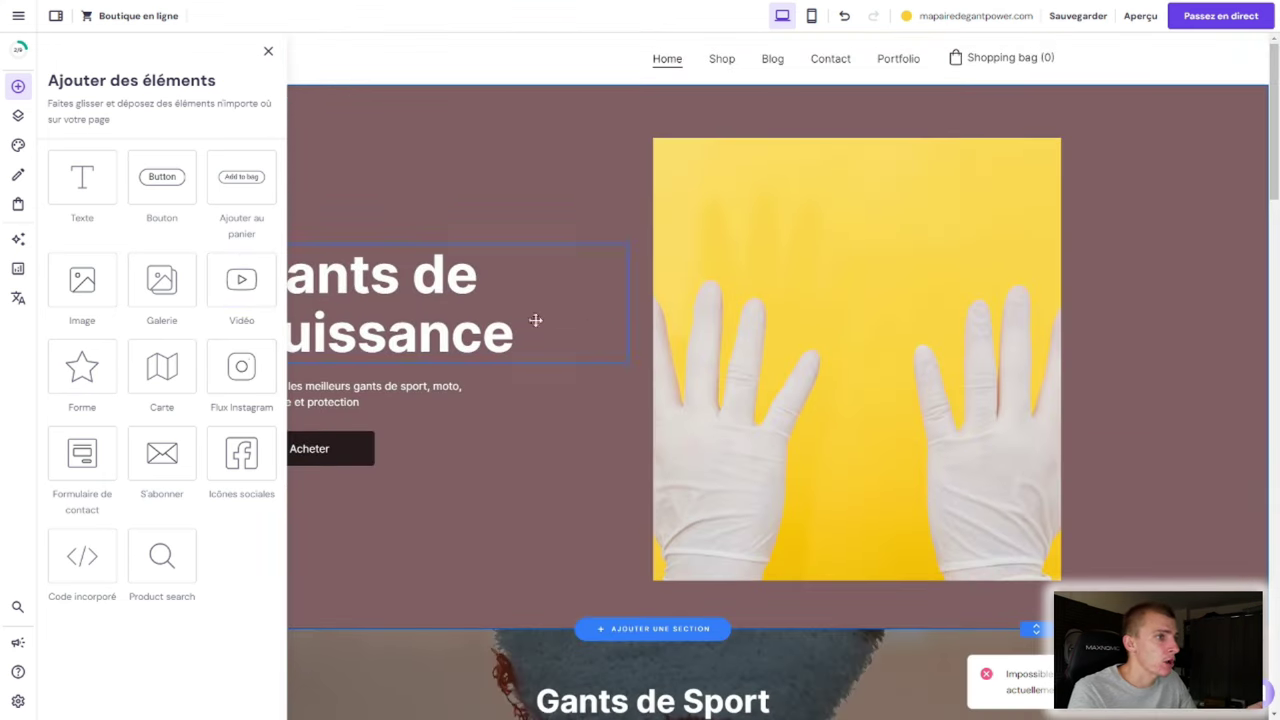
{"action": "left_click_drag", "start_coordinate": [241, 280], "coordinate": [736, 342]}
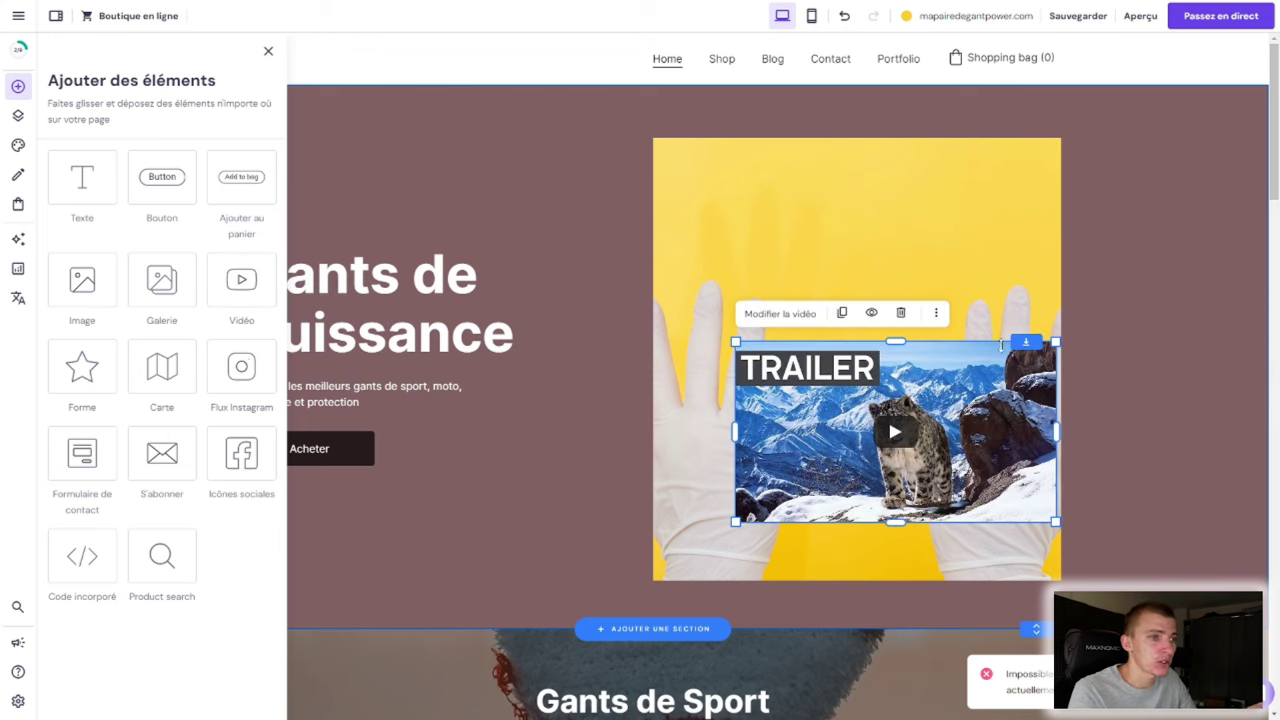
{"action": "left_click_drag", "start_coordinate": [992, 360], "coordinate": [469, 152]}
Step: Check the general settings of the hero video and delete the video from the section
{"action": "double_click", "coordinate": [468, 297]}
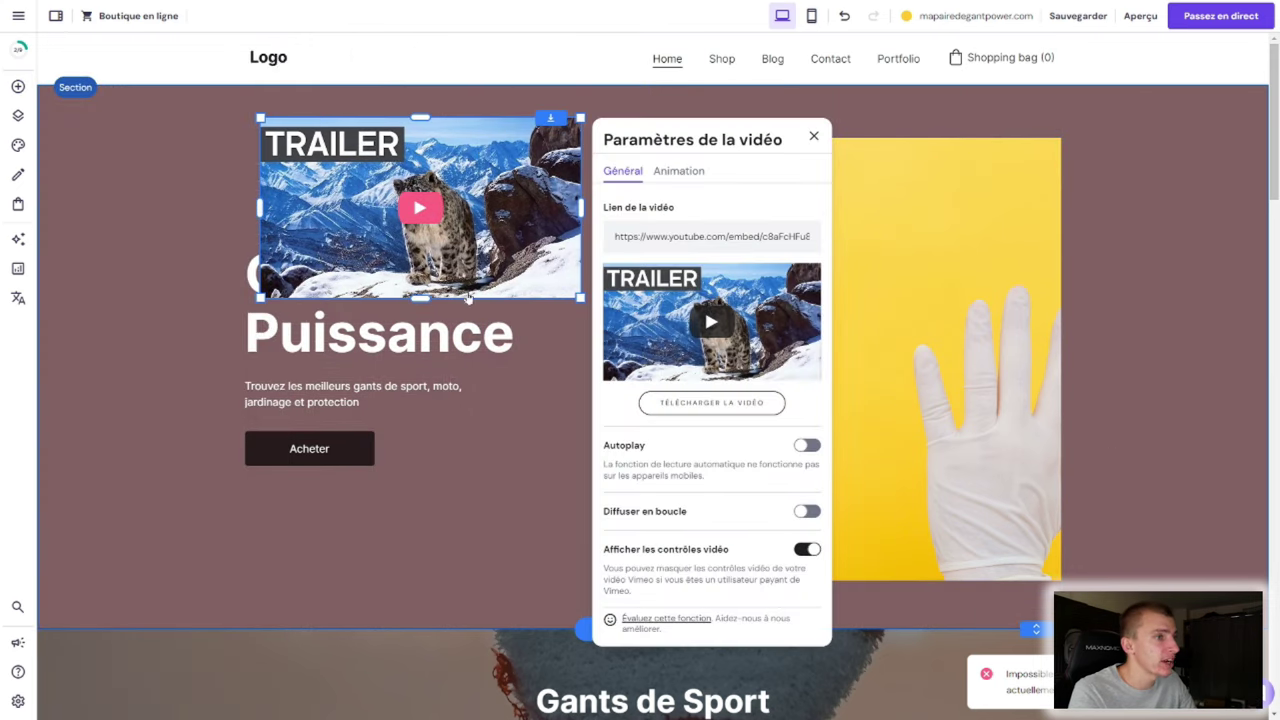
{"action": "left_click", "coordinate": [816, 137]}
{"action": "left_click", "coordinate": [426, 89]}
Step: Examine the home page from the hero through Gants de Sport and Nous Contacter down to À Propos
{"action": "scroll", "coordinate": [418, 467], "scroll_direction": "down", "scroll_amount": 3}
{"action": "scroll", "coordinate": [418, 467], "scroll_direction": "up", "scroll_amount": 3}
{"action": "scroll", "coordinate": [713, 474], "scroll_direction": "down", "scroll_amount": 5}
{"action": "scroll", "coordinate": [702, 447], "scroll_direction": "up", "scroll_amount": 5}
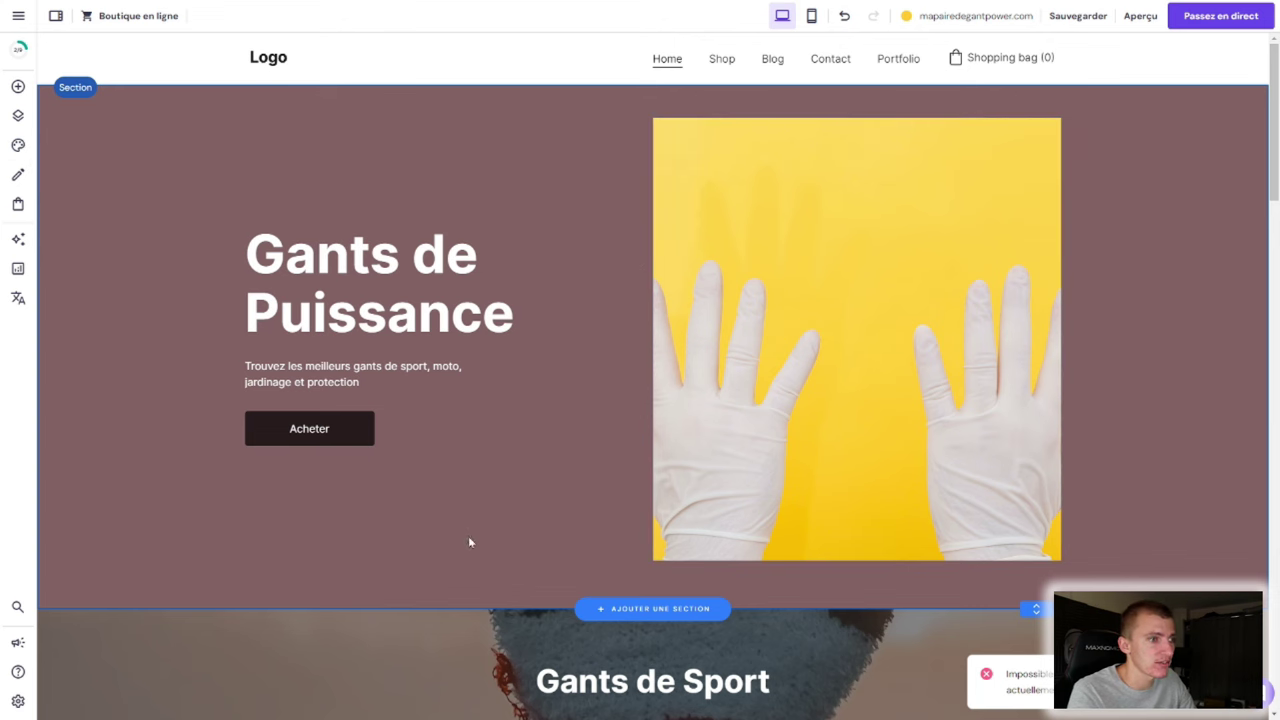
{"action": "scroll", "coordinate": [606, 497], "scroll_direction": "down", "scroll_amount": 5}
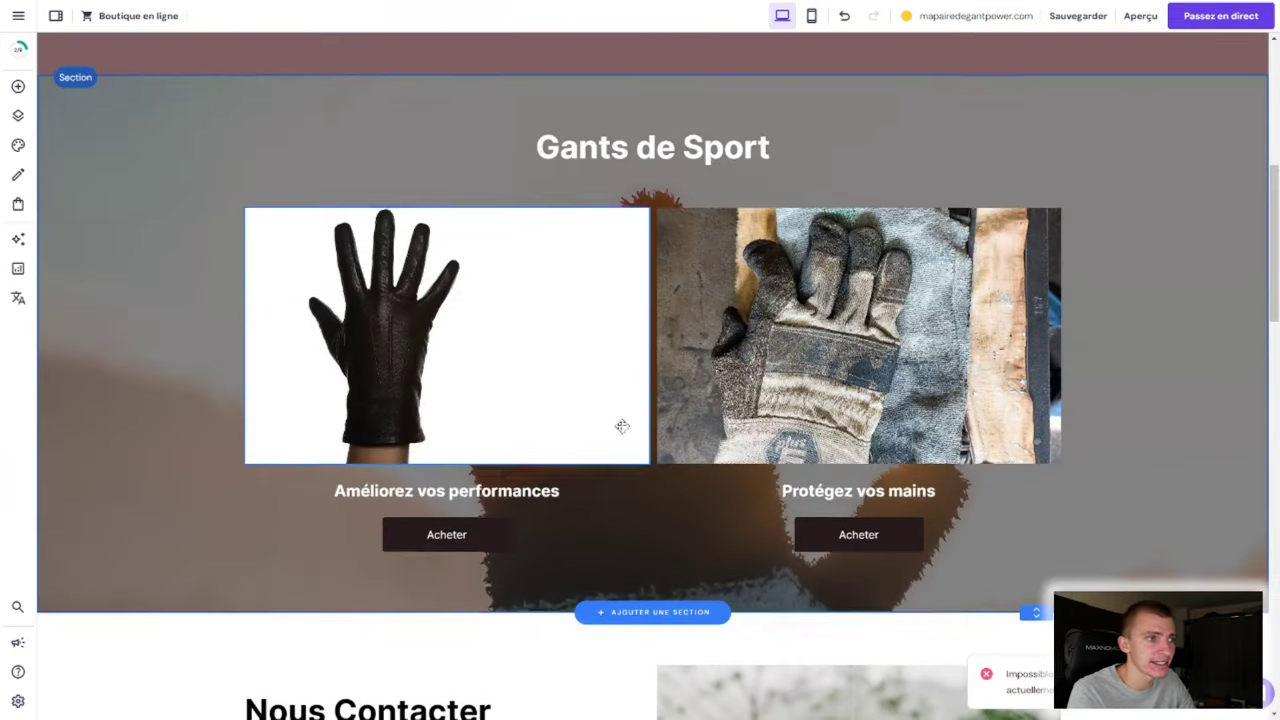
{"action": "scroll", "coordinate": [622, 426], "scroll_direction": "down", "scroll_amount": 4}
{"action": "scroll", "coordinate": [385, 354], "scroll_direction": "up", "scroll_amount": 4}
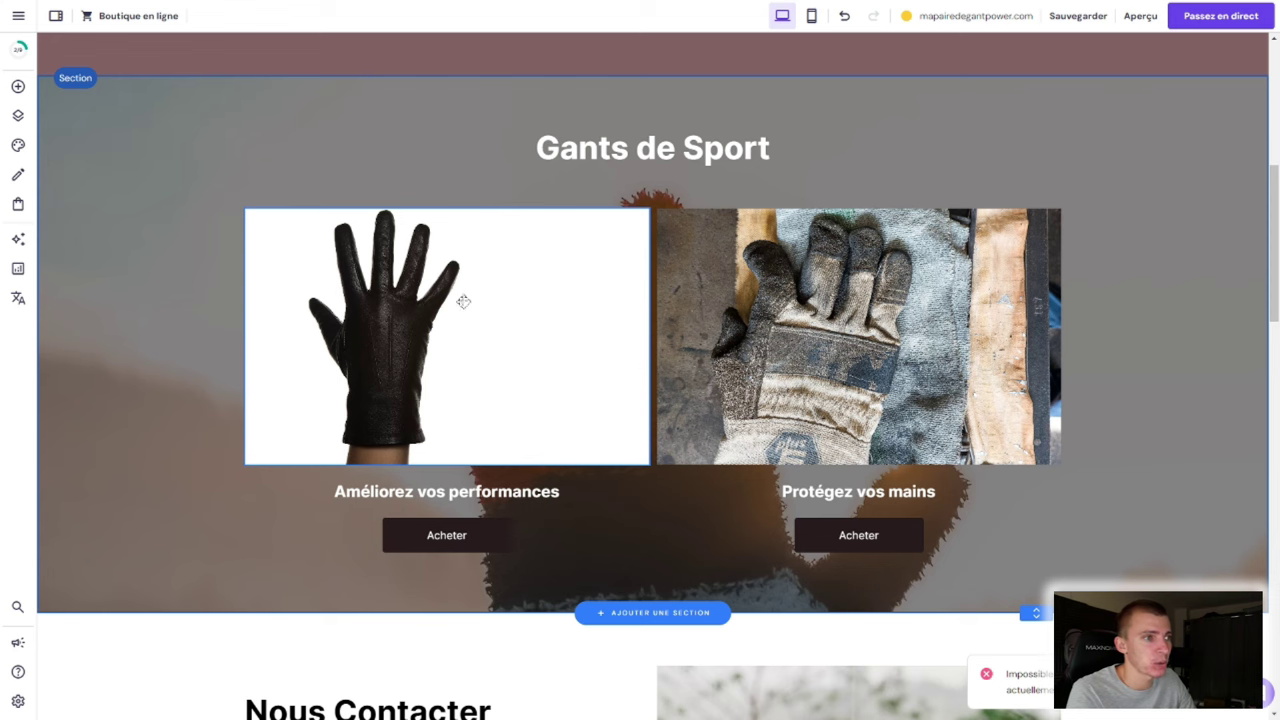
{"action": "scroll", "coordinate": [646, 417], "scroll_direction": "down", "scroll_amount": 4}
{"action": "scroll", "coordinate": [646, 417], "scroll_direction": "down", "scroll_amount": 1}
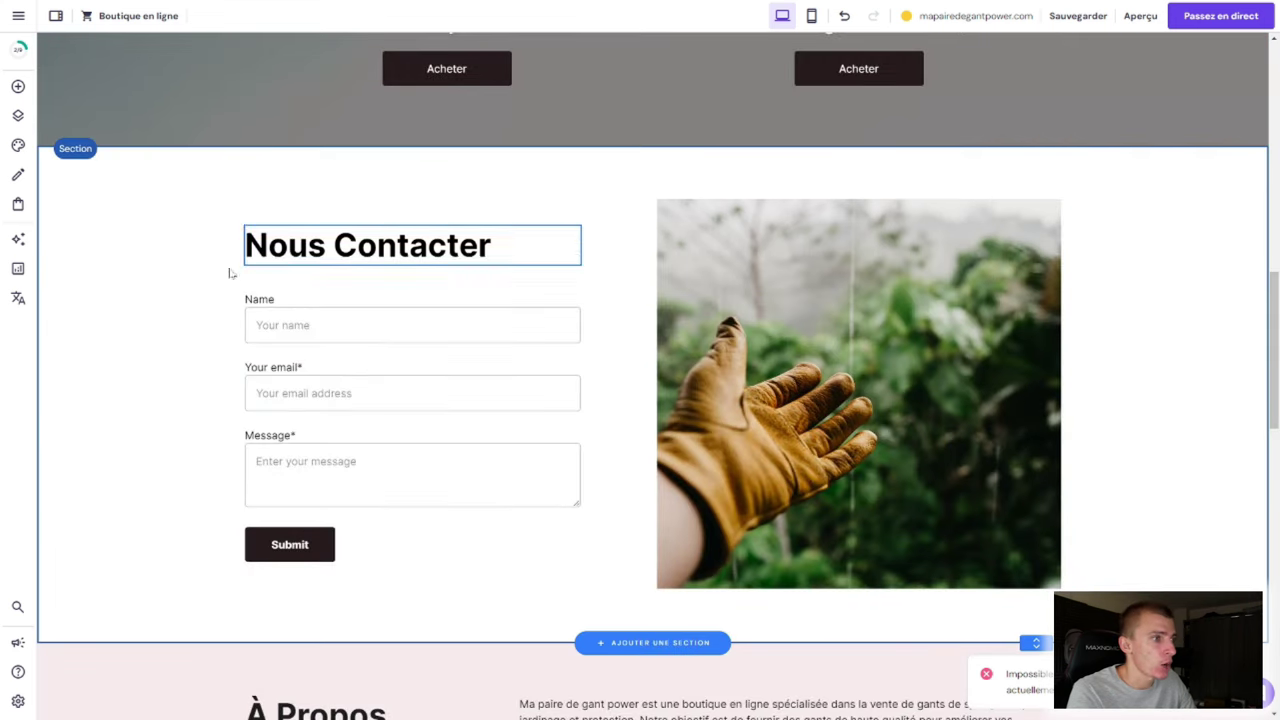
{"action": "scroll", "coordinate": [698, 247], "scroll_direction": "down", "scroll_amount": 6}
{"action": "scroll", "coordinate": [695, 255], "scroll_direction": "up", "scroll_amount": 6}
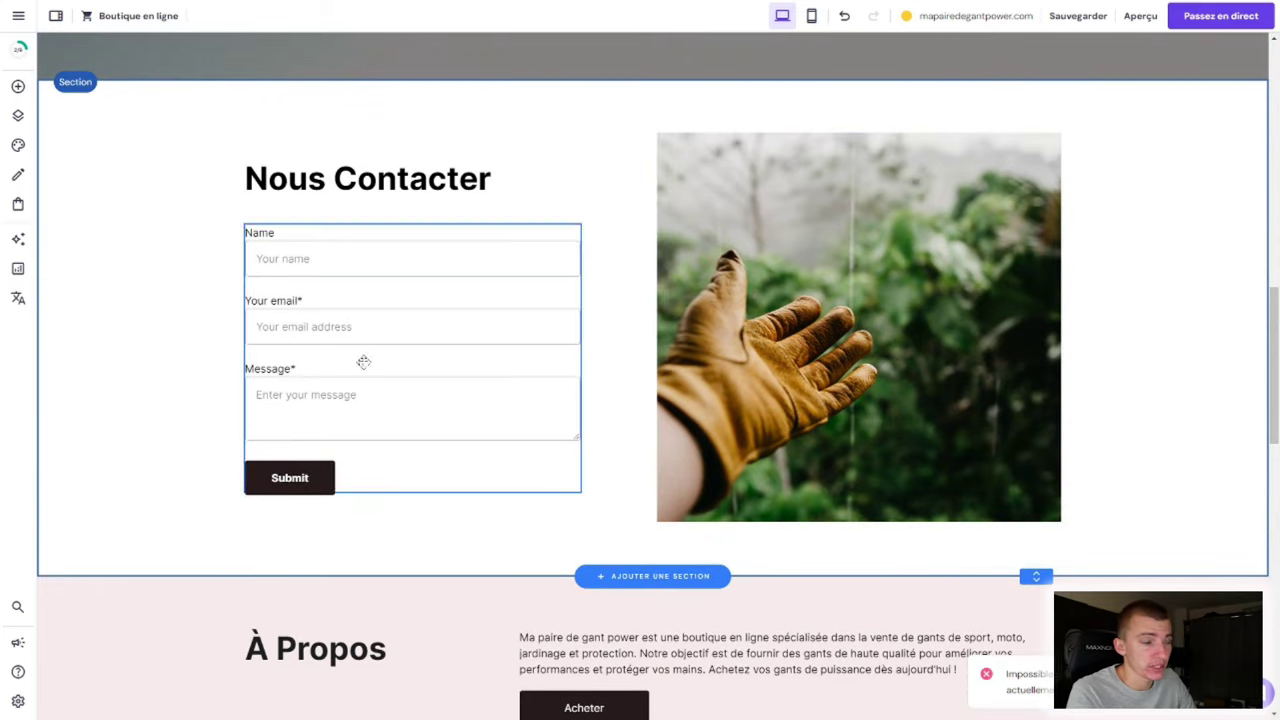
Step: Rename the Shop page to "Boutique" in the site navigation and save its page settings
{"action": "left_click", "coordinate": [18, 115]}
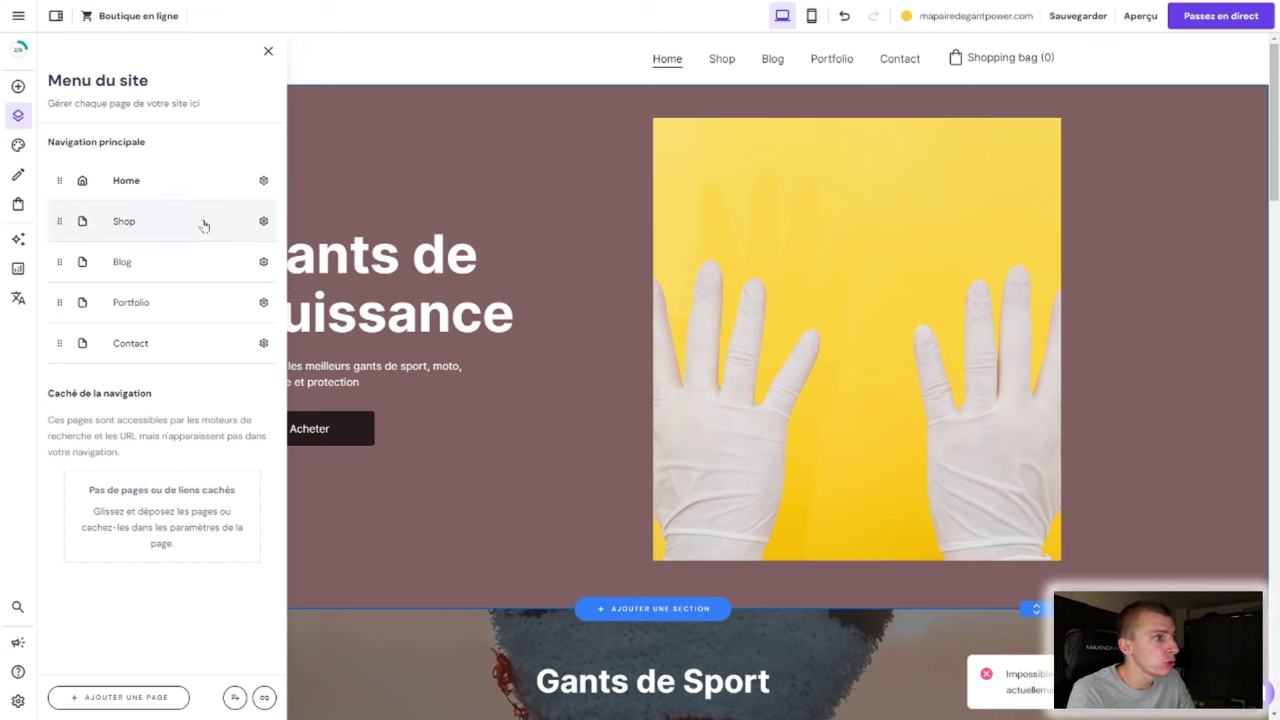
{"action": "left_click", "coordinate": [263, 223]}
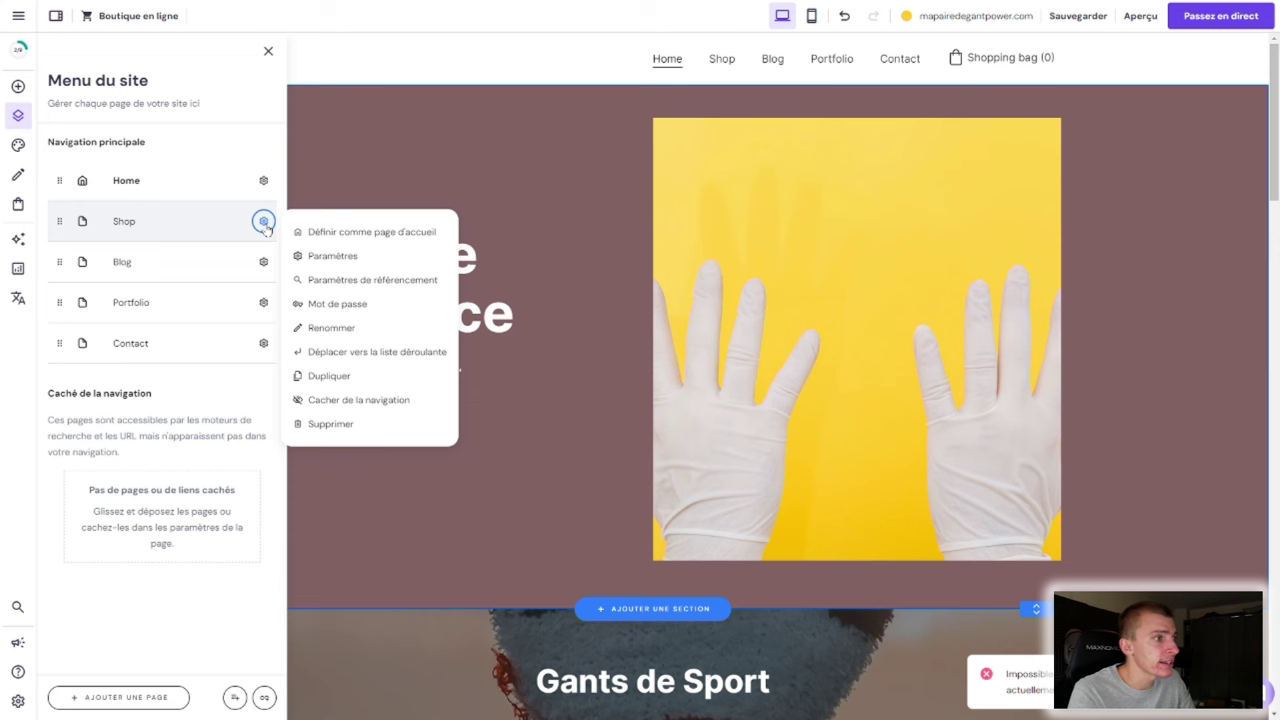
{"action": "left_click", "coordinate": [381, 333]}
{"action": "left_click", "coordinate": [360, 300]}
{"action": "key", "text": "ctrl+a"}
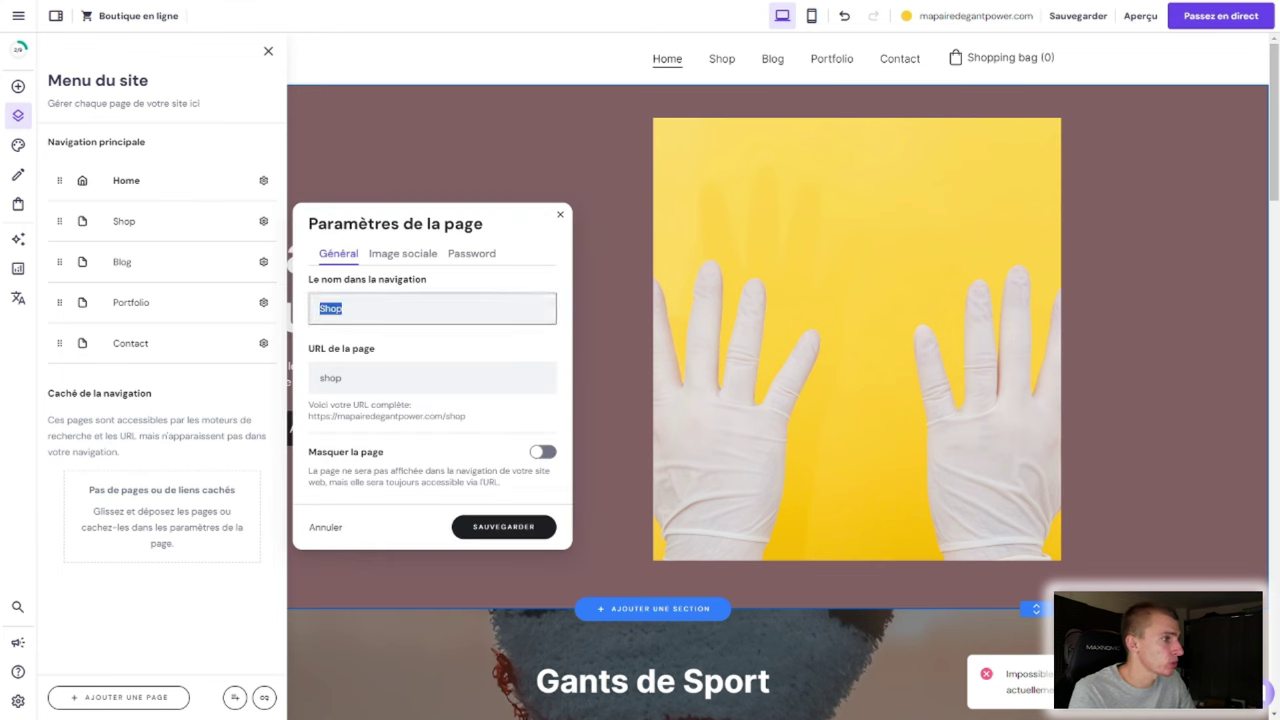
{"action": "type", "text": "Boutique"}
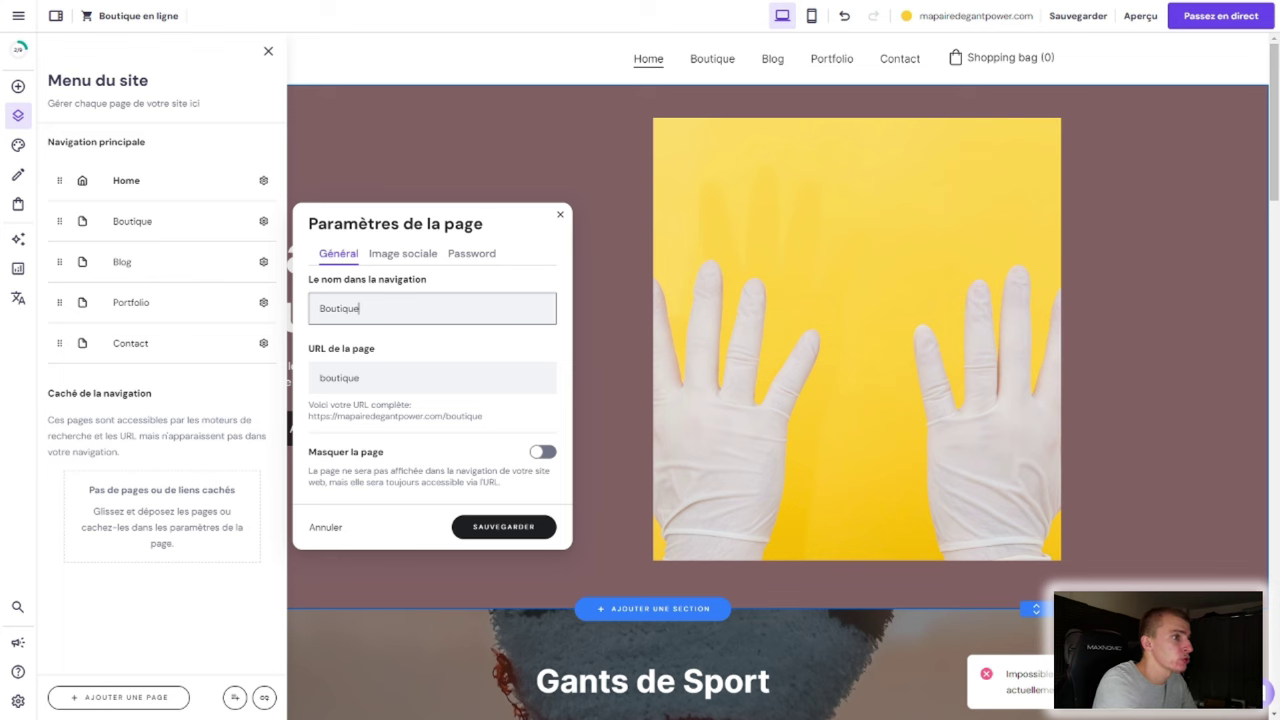
{"action": "left_click", "coordinate": [505, 527]}
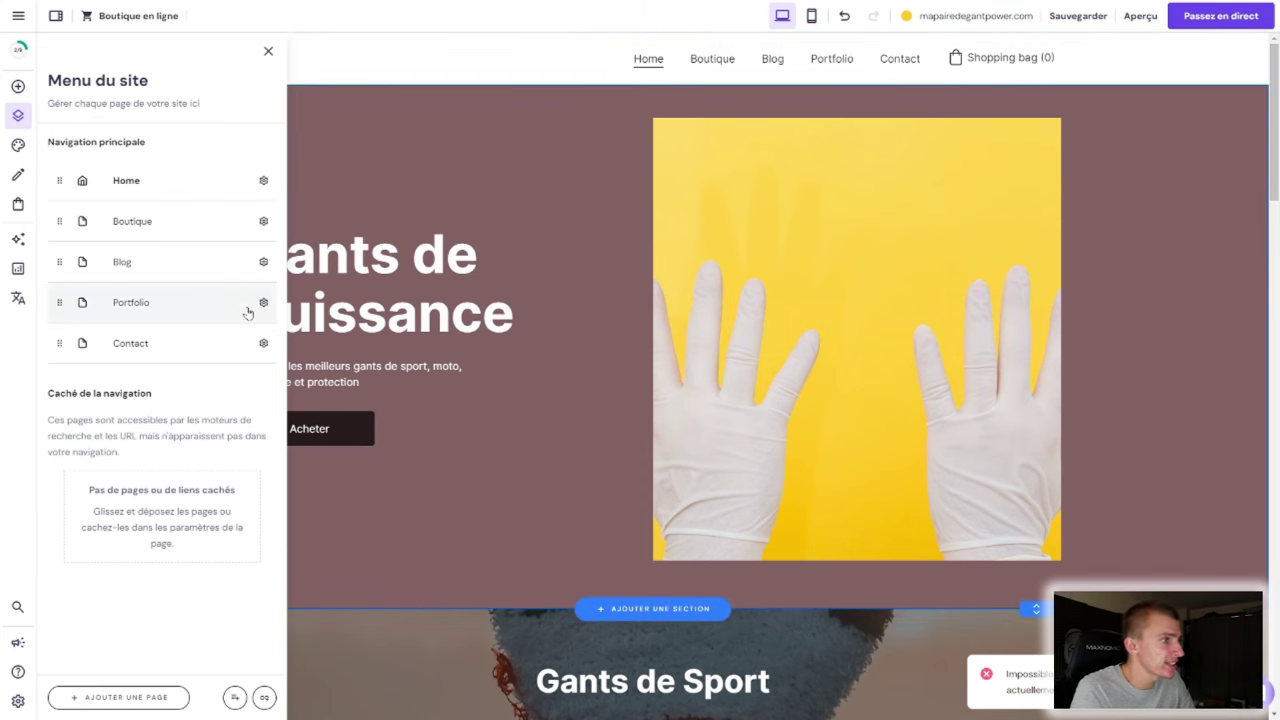
Step: Review the website-wide styles for colours, text, buttons and animations
{"action": "left_click", "coordinate": [20, 147]}
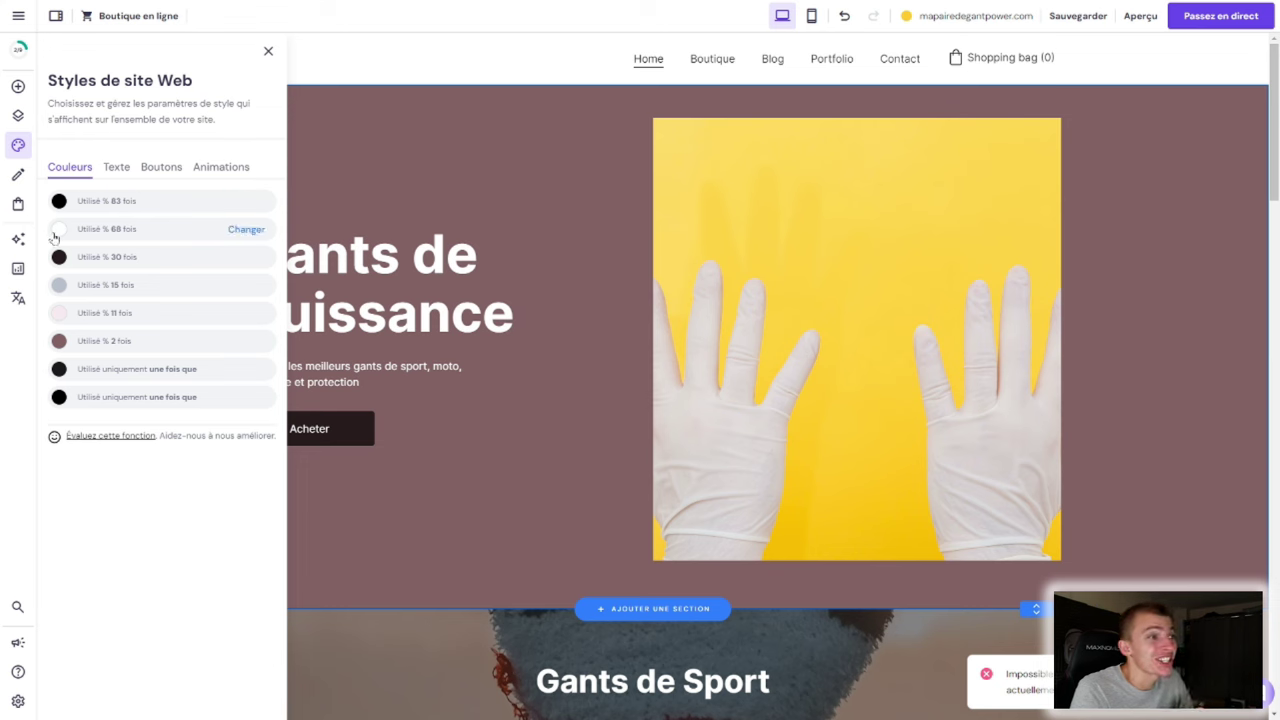
{"action": "left_click", "coordinate": [109, 170]}
{"action": "scroll", "coordinate": [143, 440], "scroll_direction": "down", "scroll_amount": 4}
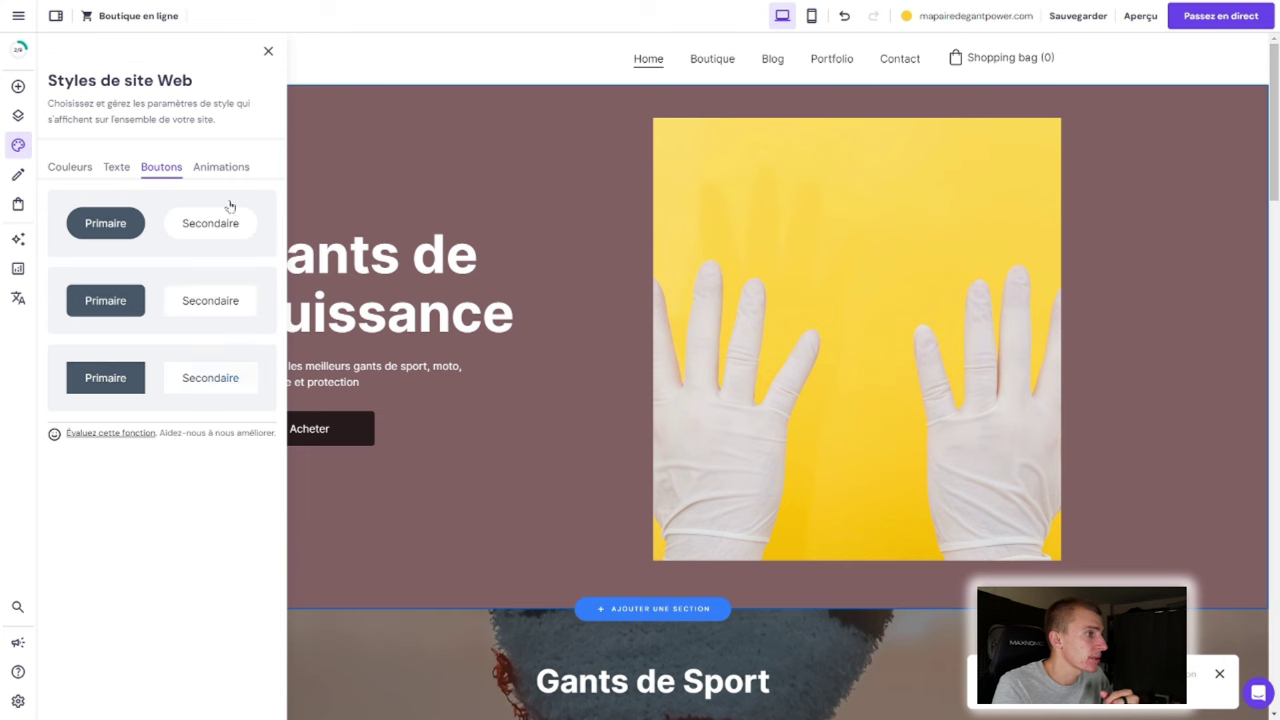
{"action": "left_click", "coordinate": [222, 168]}
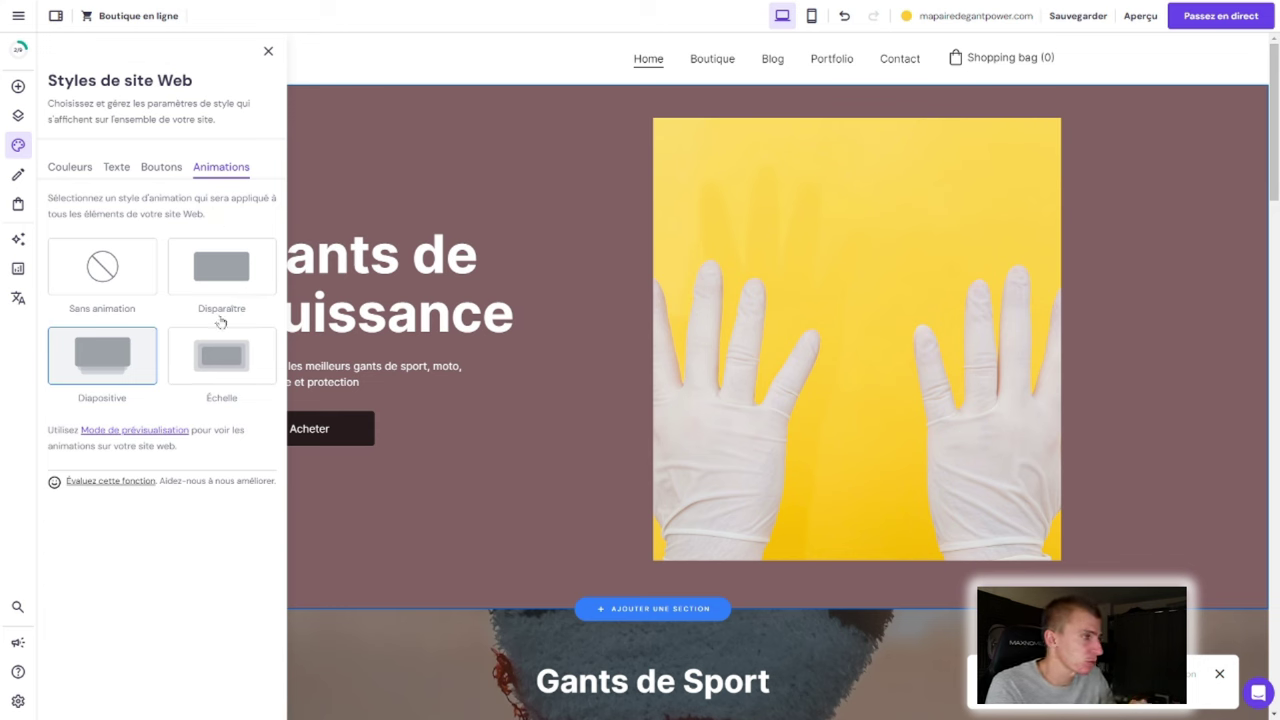
Step: Review the site's blog management, looking through all posts, drafts and scheduled posts
{"action": "left_click", "coordinate": [18, 178]}
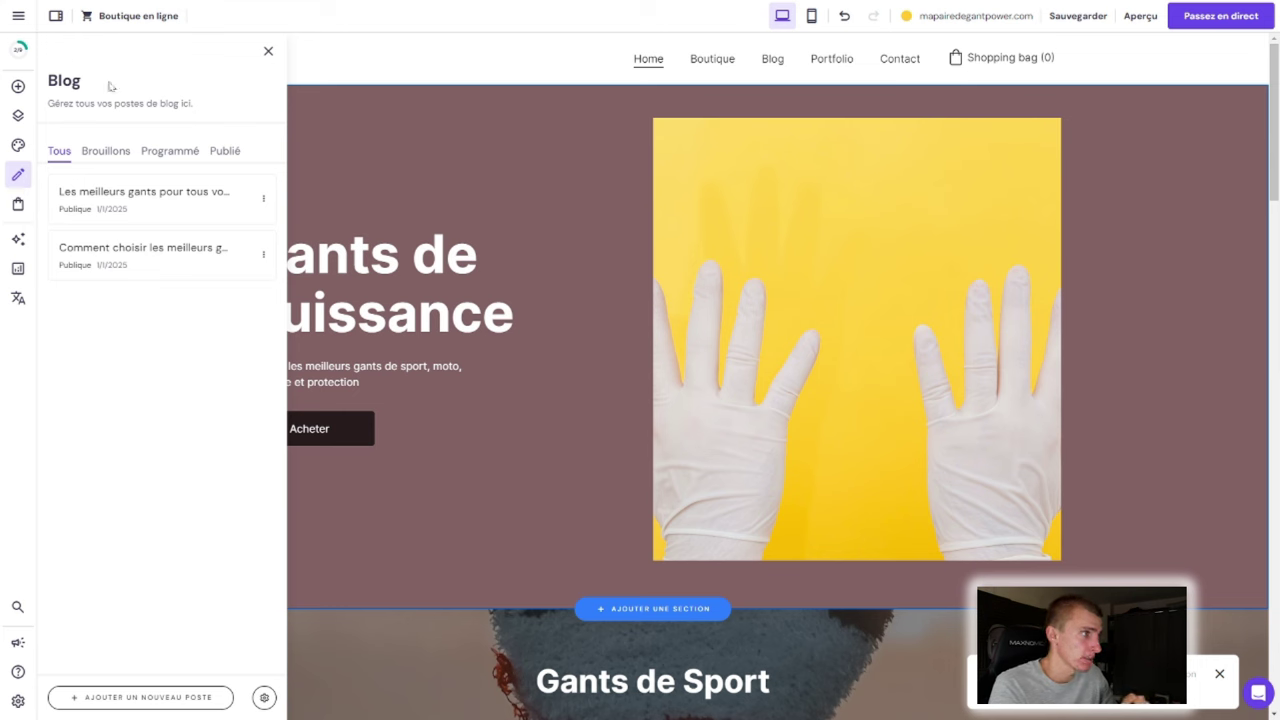
{"action": "left_click", "coordinate": [112, 160]}
{"action": "left_click", "coordinate": [60, 152]}
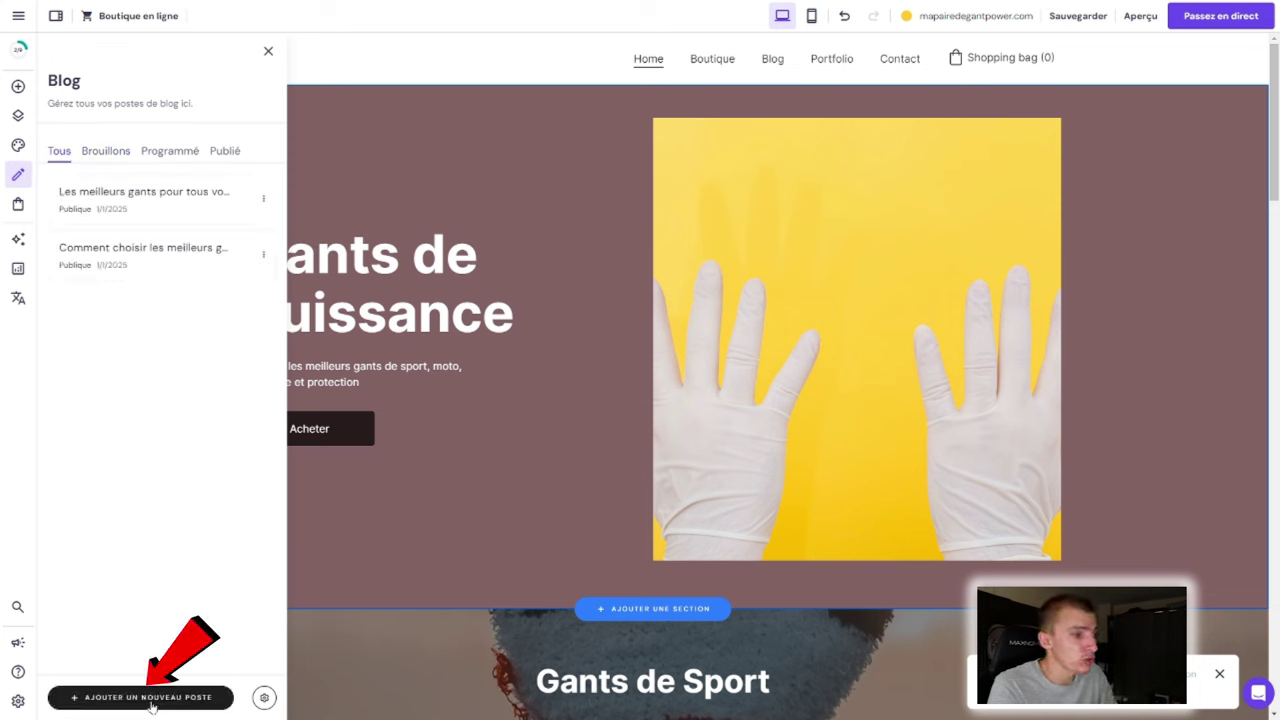
{"action": "left_click", "coordinate": [112, 158]}
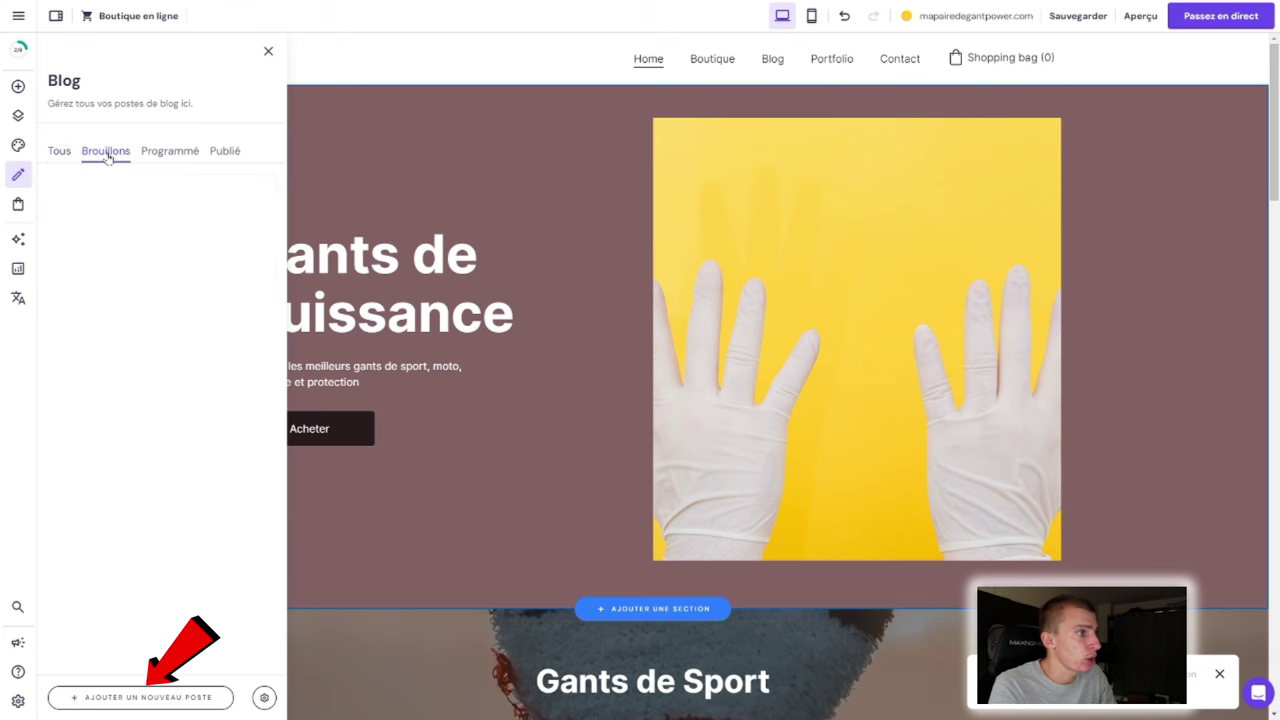
{"action": "left_click", "coordinate": [174, 154]}
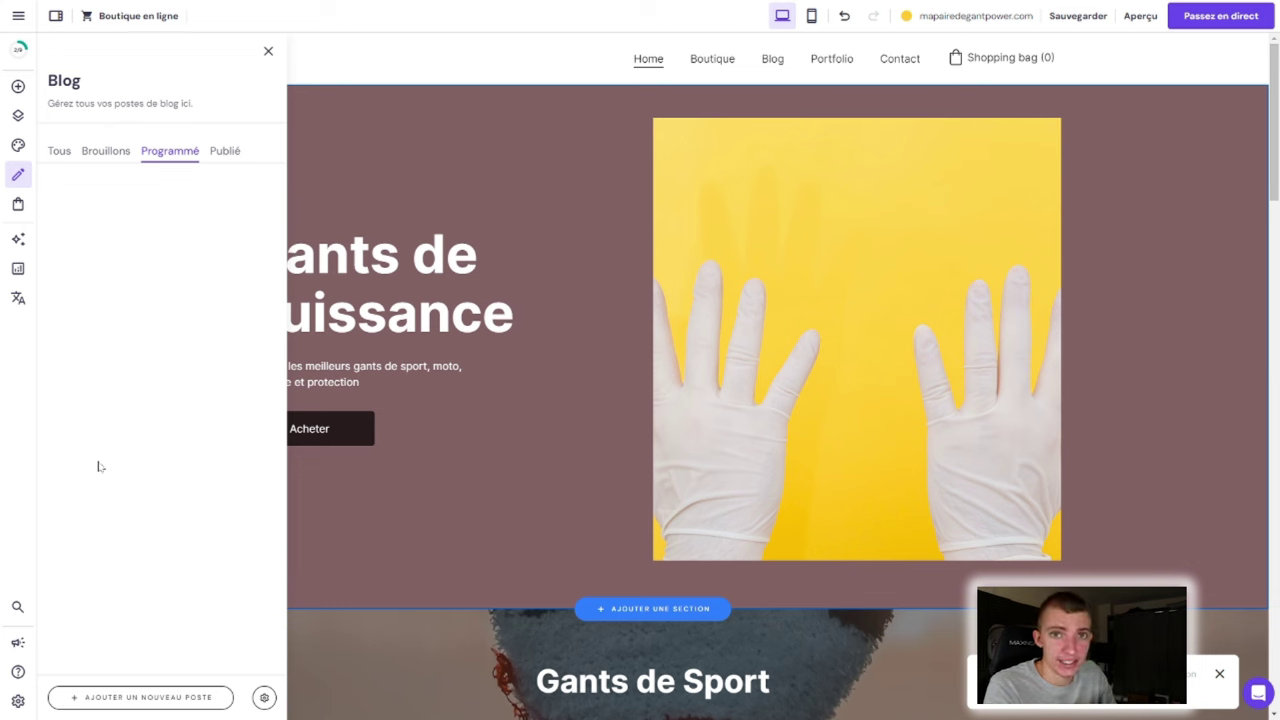
Step: View the Gants de jardinage product page among the online store's products
{"action": "left_click", "coordinate": [20, 204]}
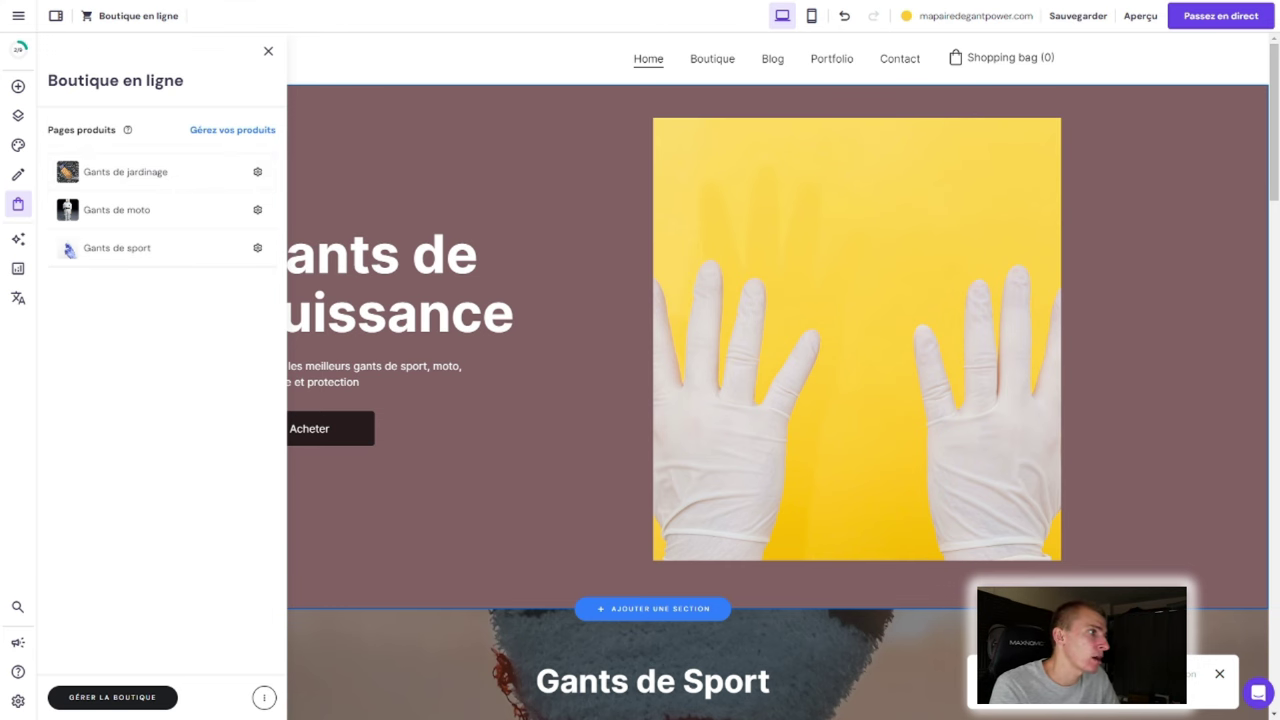
{"action": "left_click", "coordinate": [140, 176]}
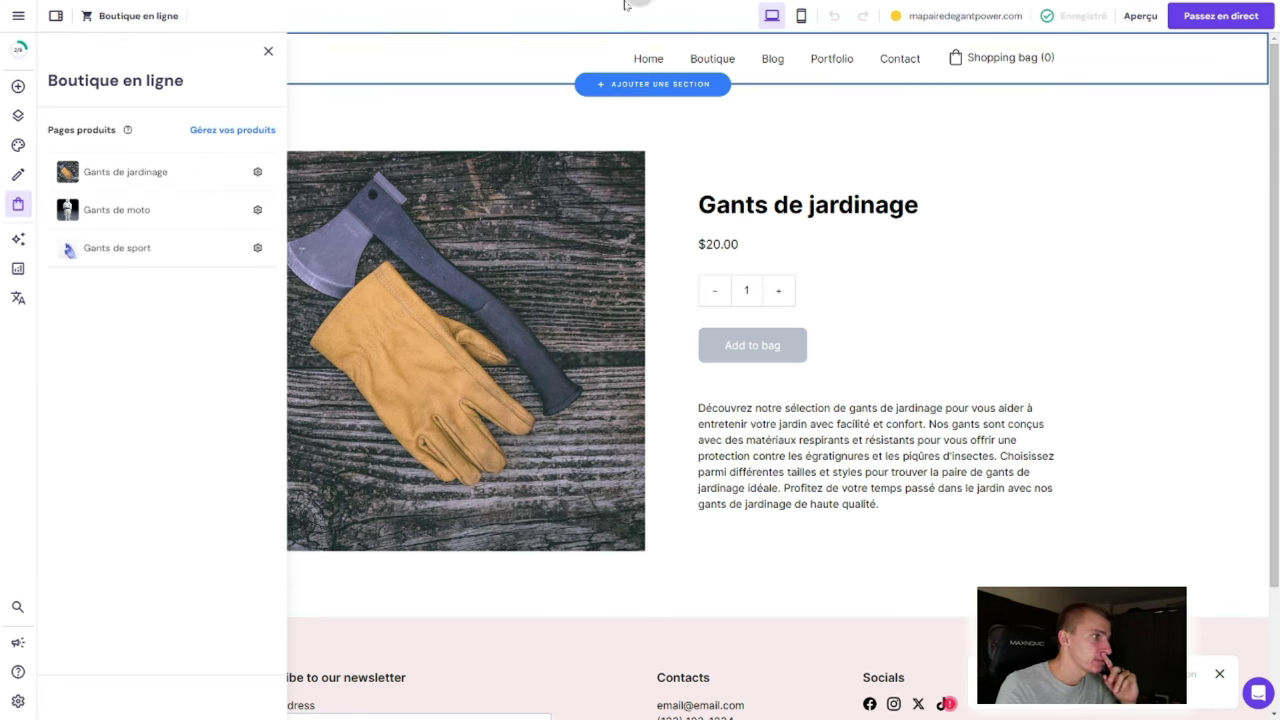
{"action": "left_click", "coordinate": [943, 385]}
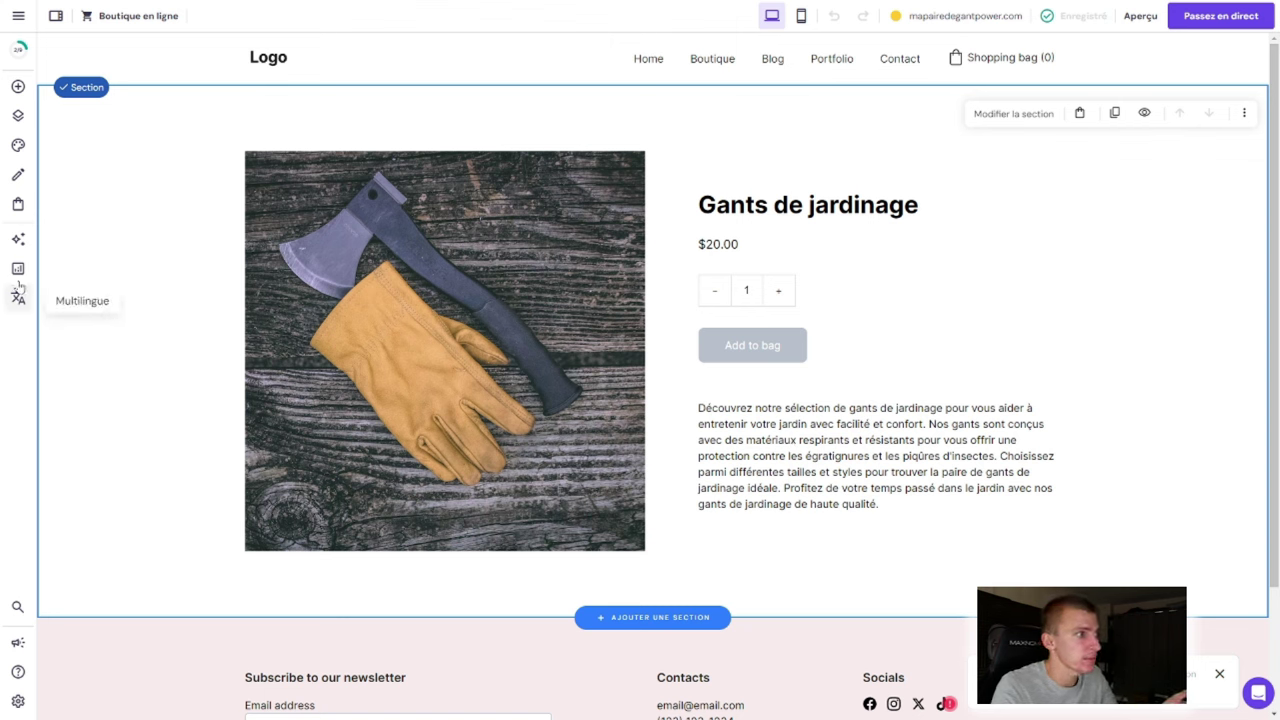
Step: Check the general page settings of the Gants de jardinage product and save them
{"action": "left_click", "coordinate": [18, 205]}
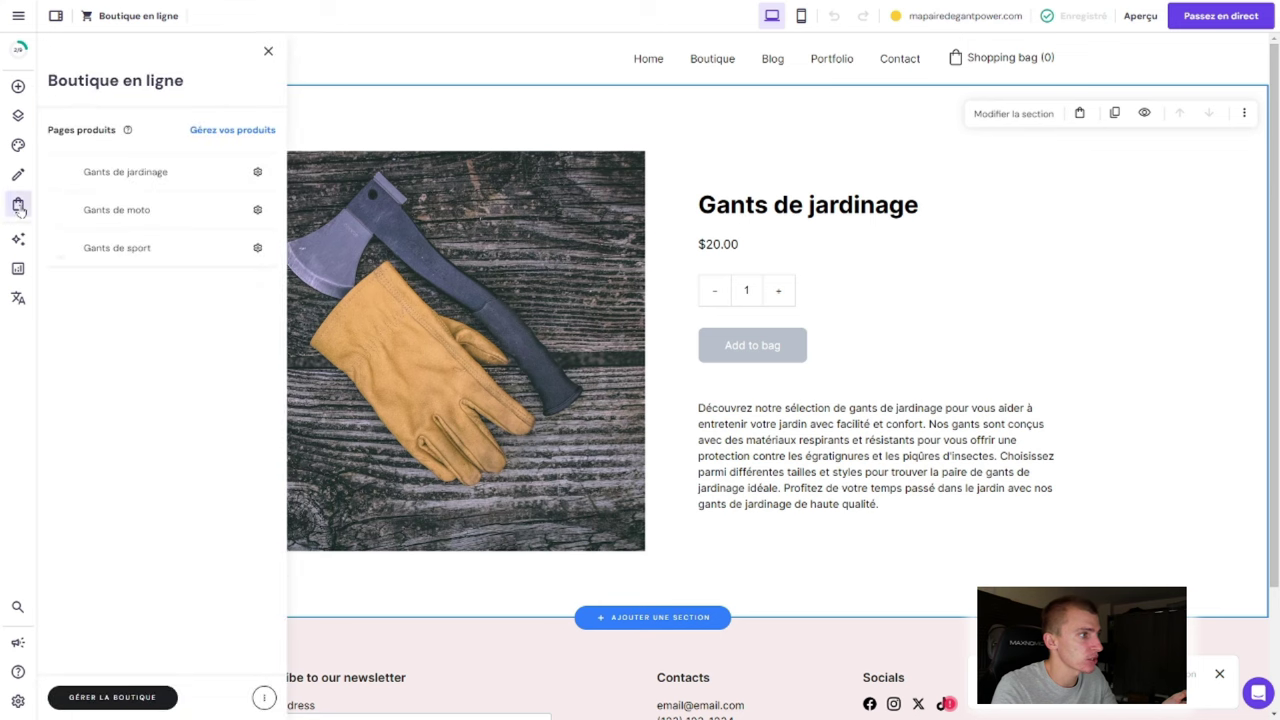
{"action": "left_click", "coordinate": [257, 172]}
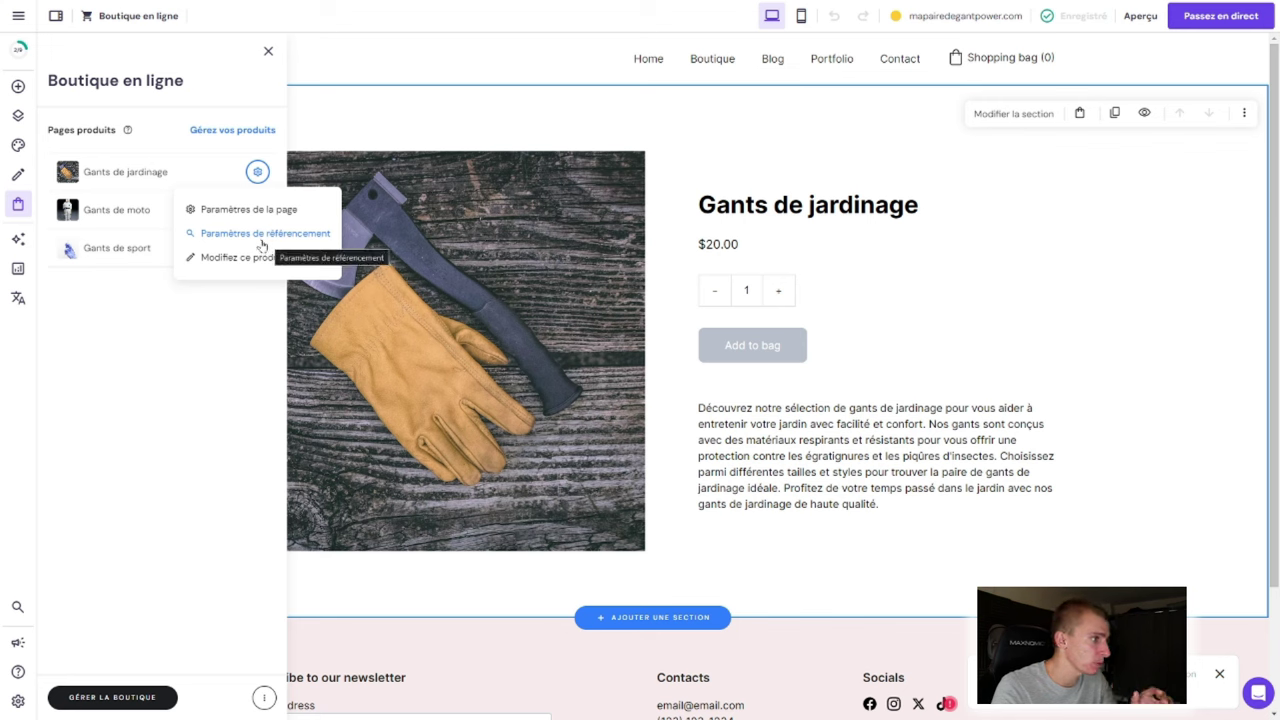
{"action": "left_click", "coordinate": [255, 210]}
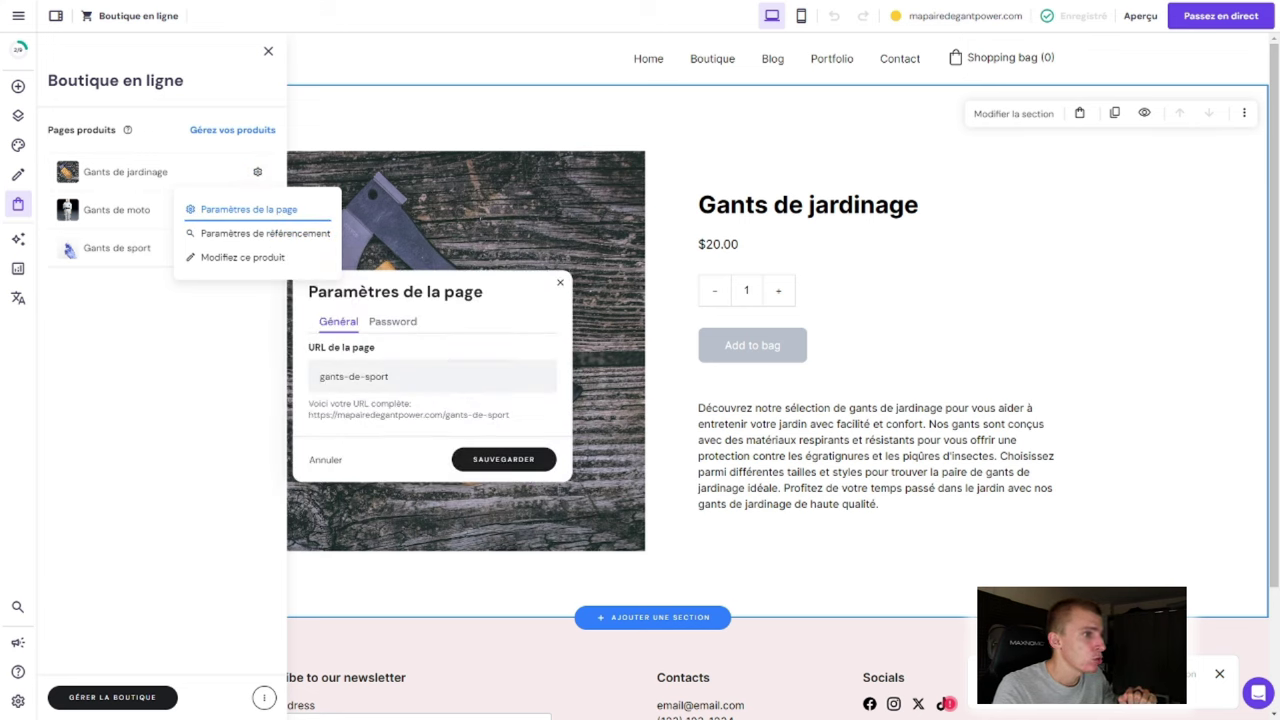
{"action": "left_click", "coordinate": [521, 464]}
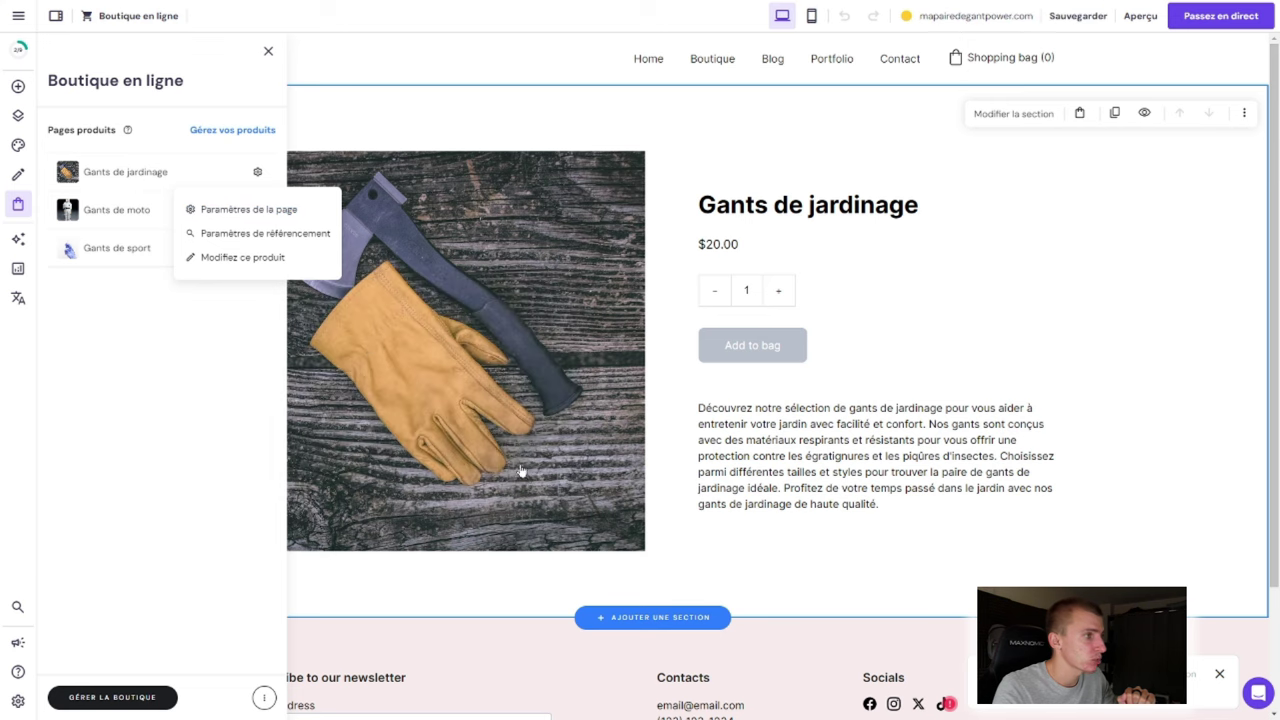
Step: Set up the online store as "Mapairedegantpower" with France as its region and EUR (€) as currency, and open its product list
{"action": "left_click", "coordinate": [270, 264]}
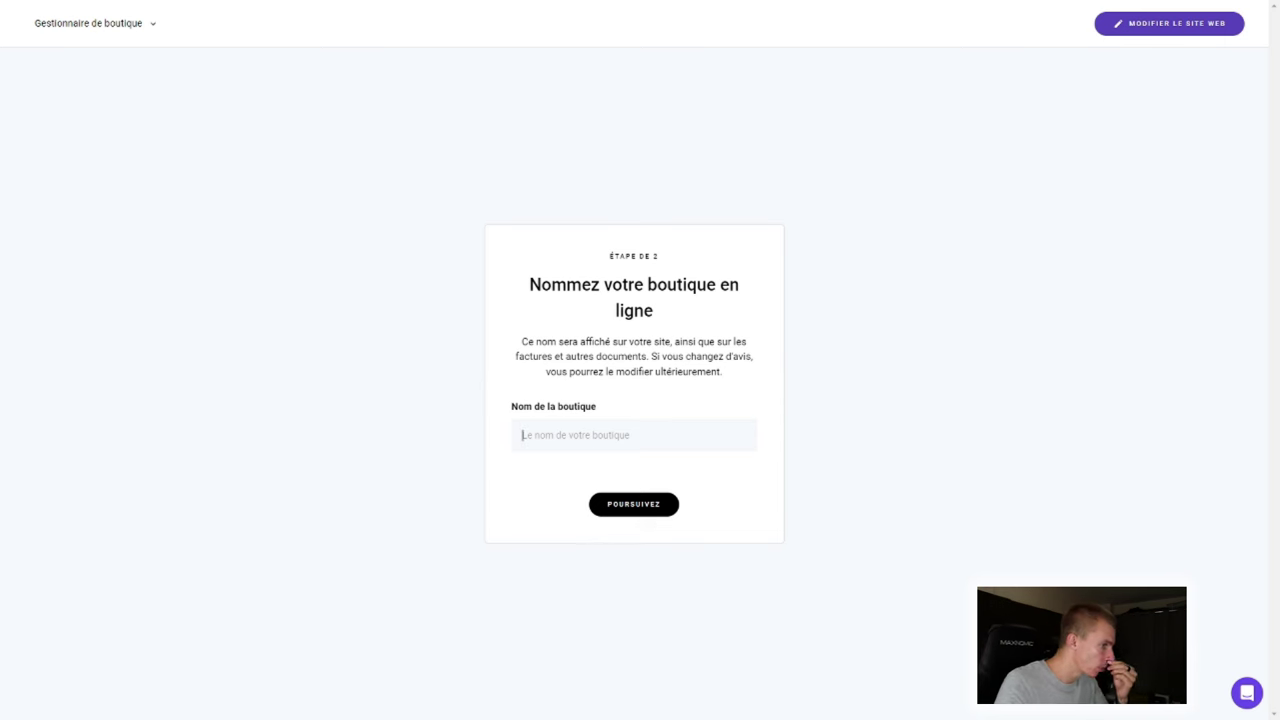
{"action": "type", "text": "Mapa"}
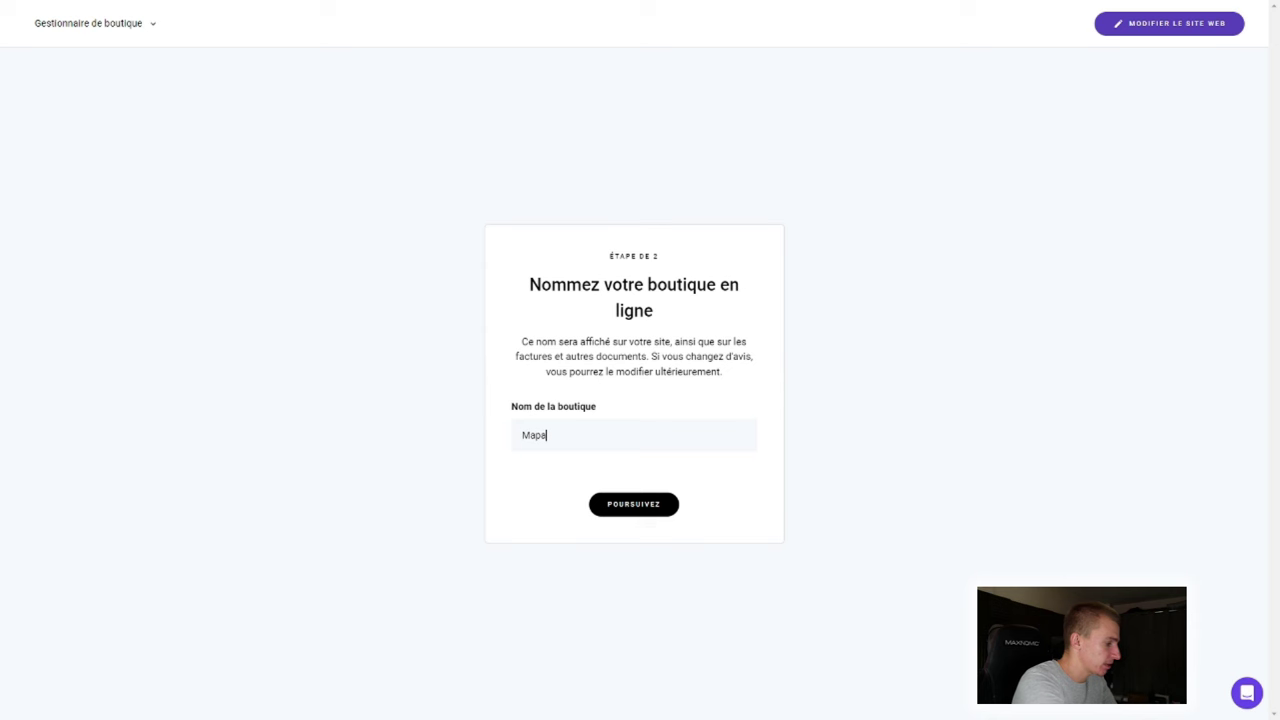
{"action": "type", "text": "iredegantpowe"}
{"action": "left_click", "coordinate": [614, 503]}
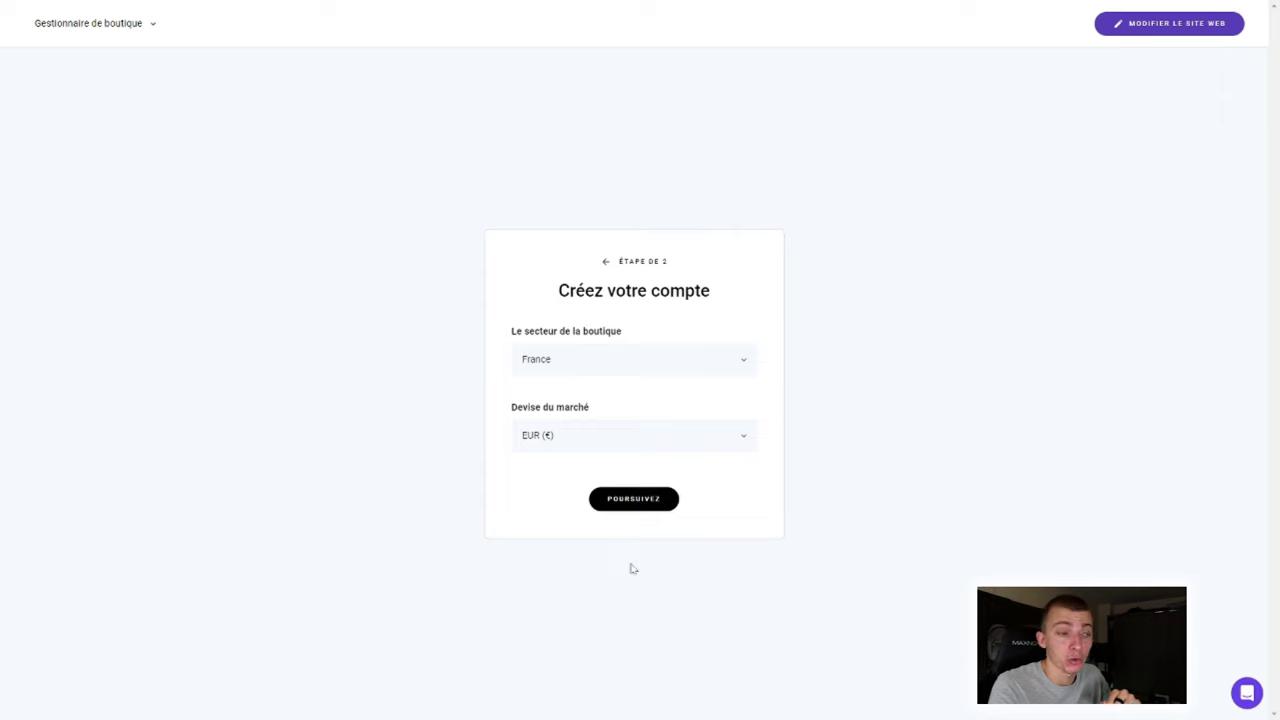
{"action": "left_click", "coordinate": [642, 505]}
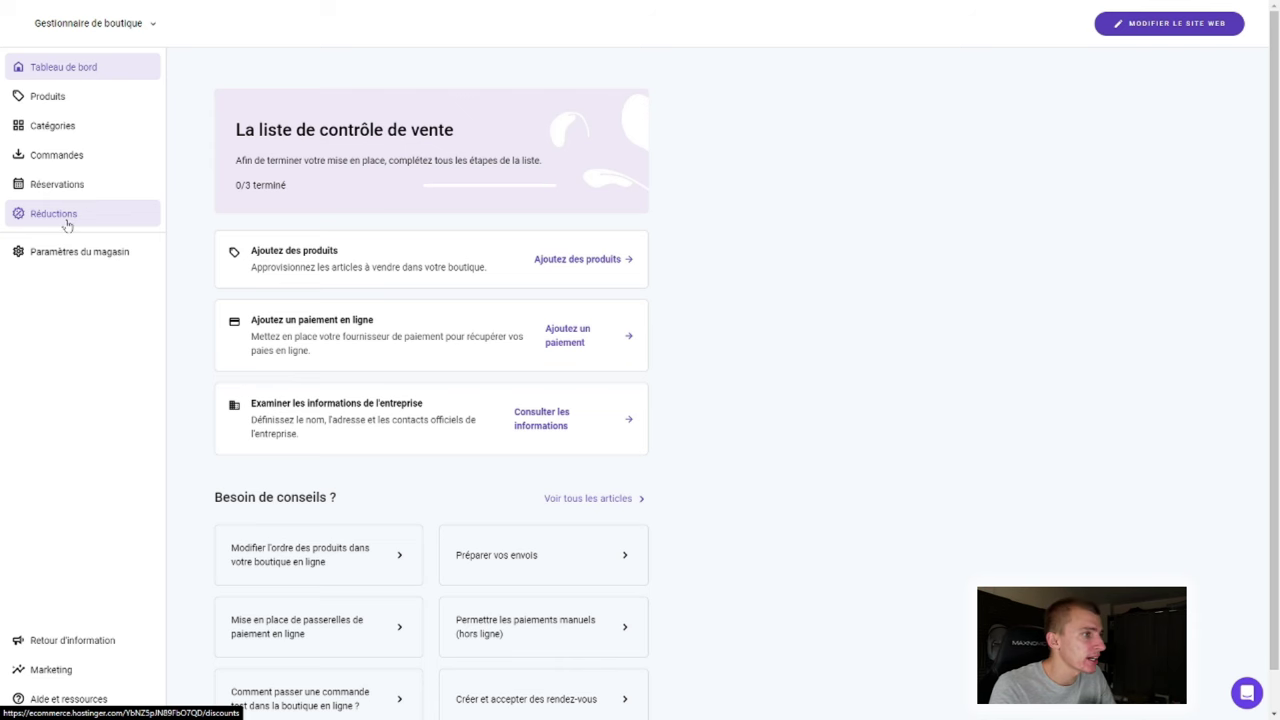
{"action": "left_click", "coordinate": [52, 98]}
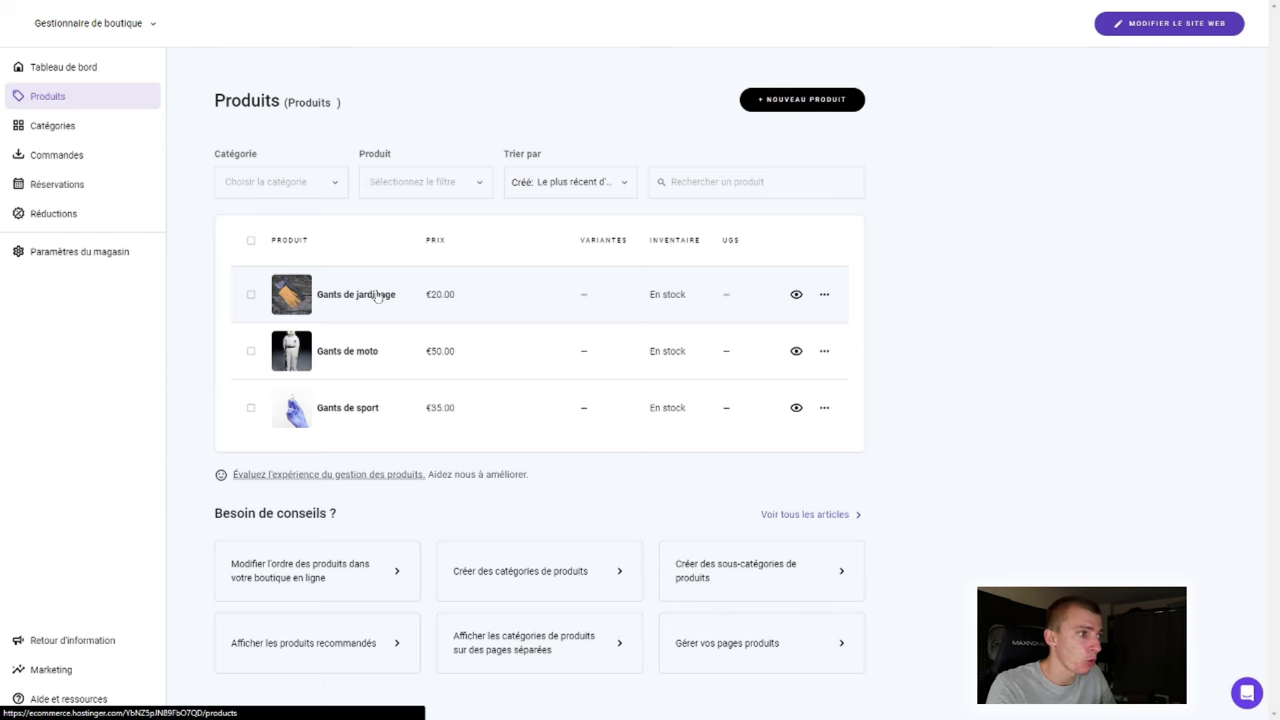
Step: Open the Gants de jardinage product and examine its title, description and AI Writer option
{"action": "left_click", "coordinate": [378, 295]}
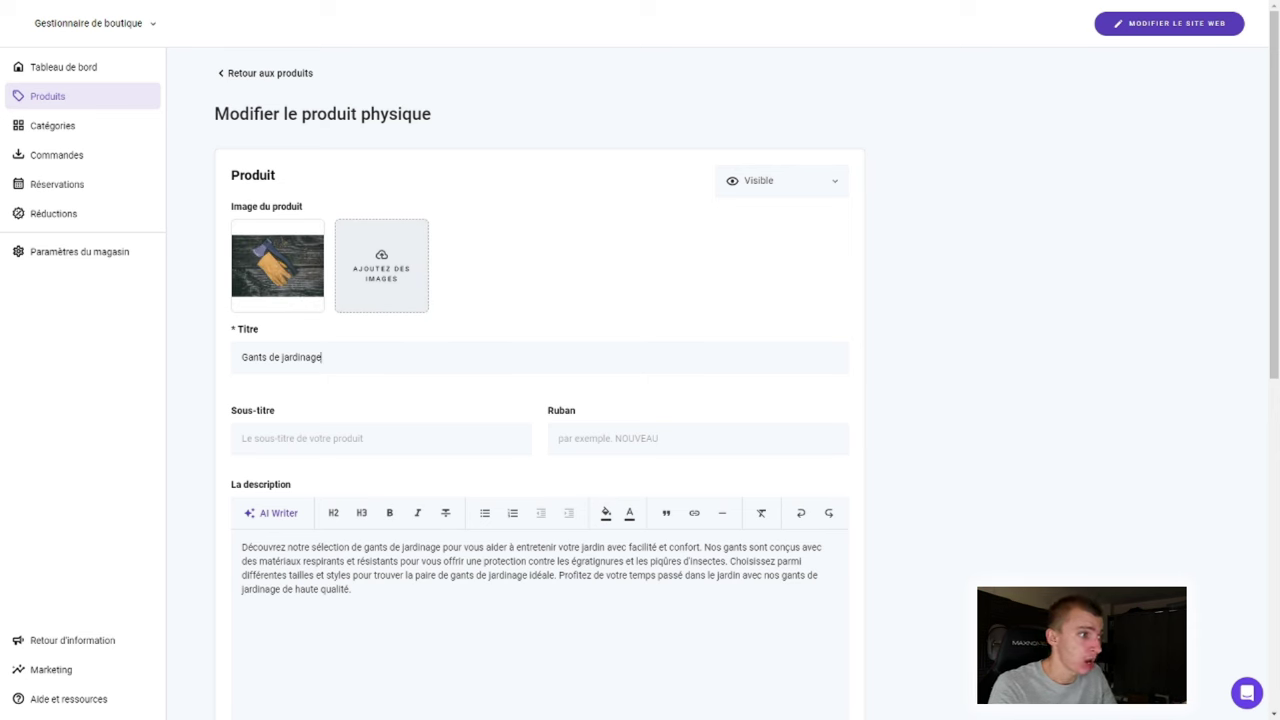
{"action": "left_click", "coordinate": [321, 357]}
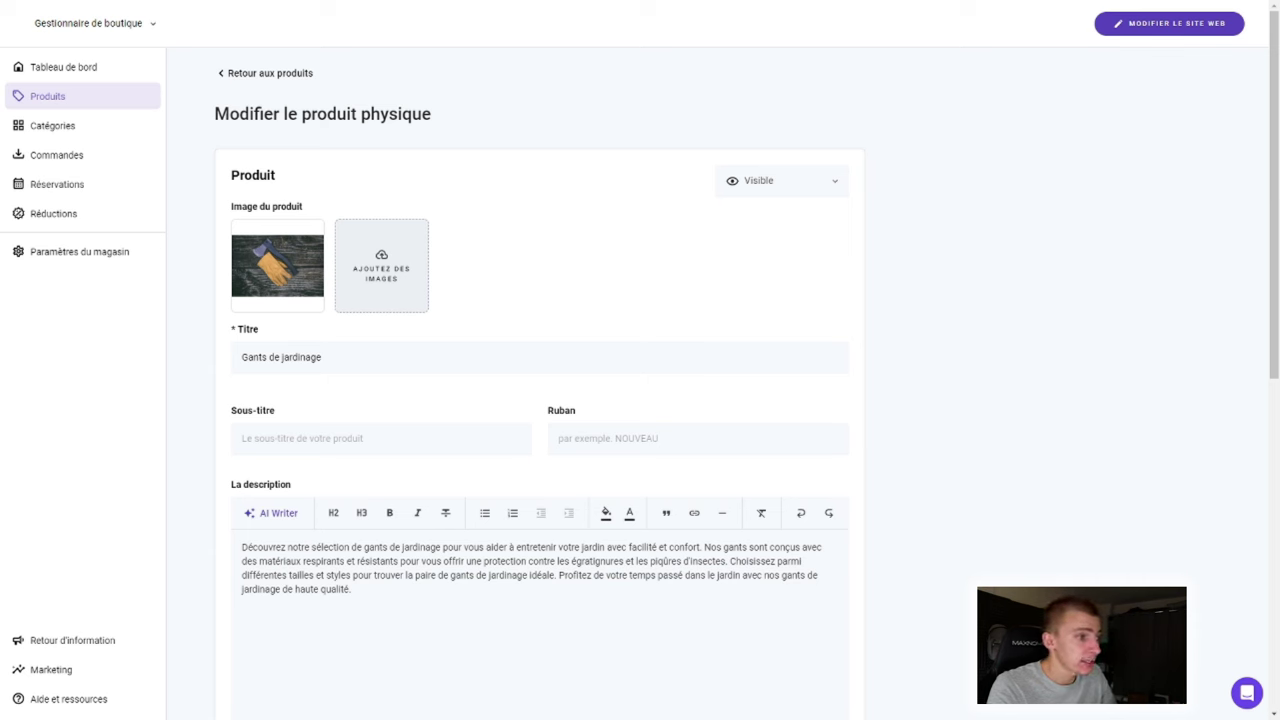
{"action": "triple_click", "coordinate": [244, 549]}
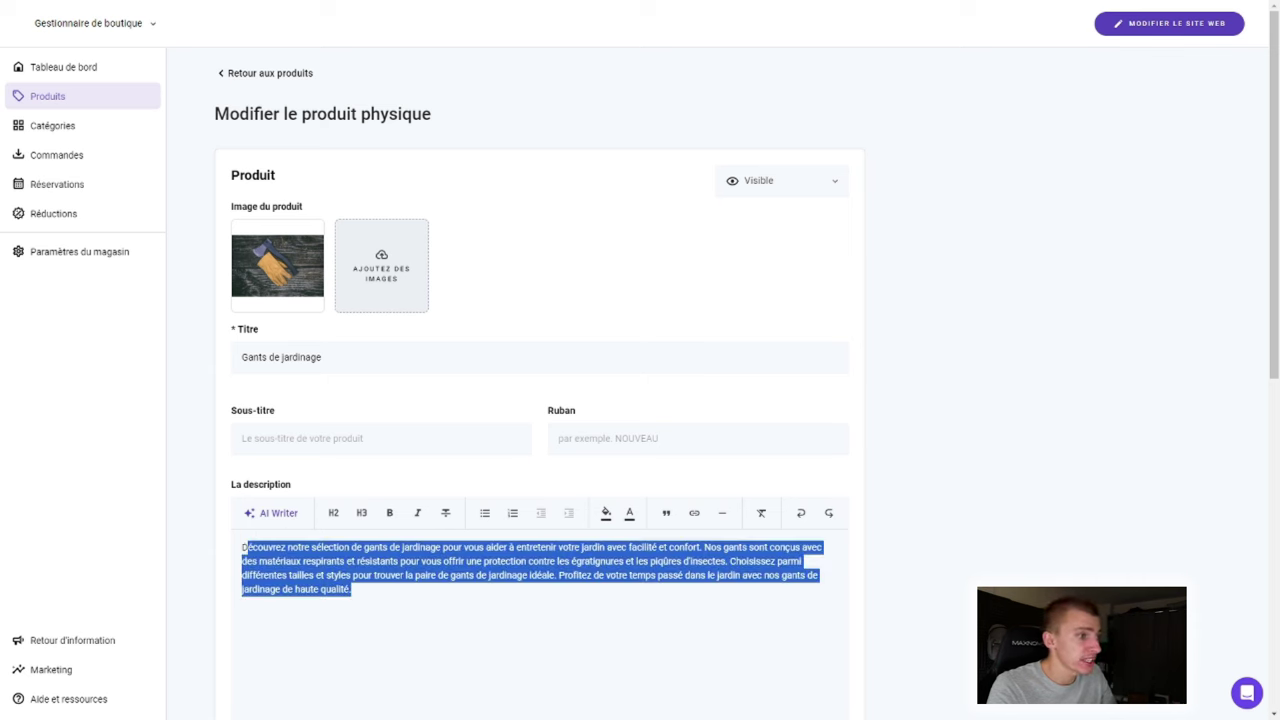
{"action": "left_click", "coordinate": [296, 520]}
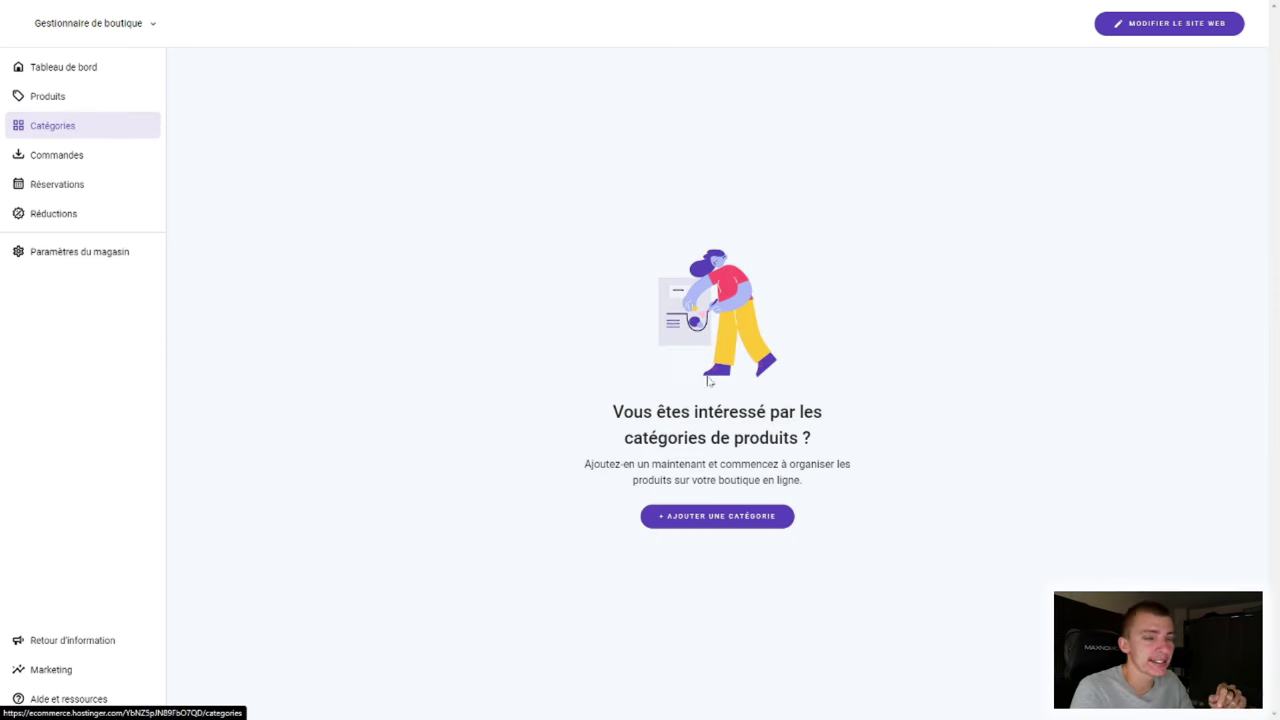
Step: Examine the form for adding a product category, along with the store's orders and reservations
{"action": "left_click", "coordinate": [723, 525]}
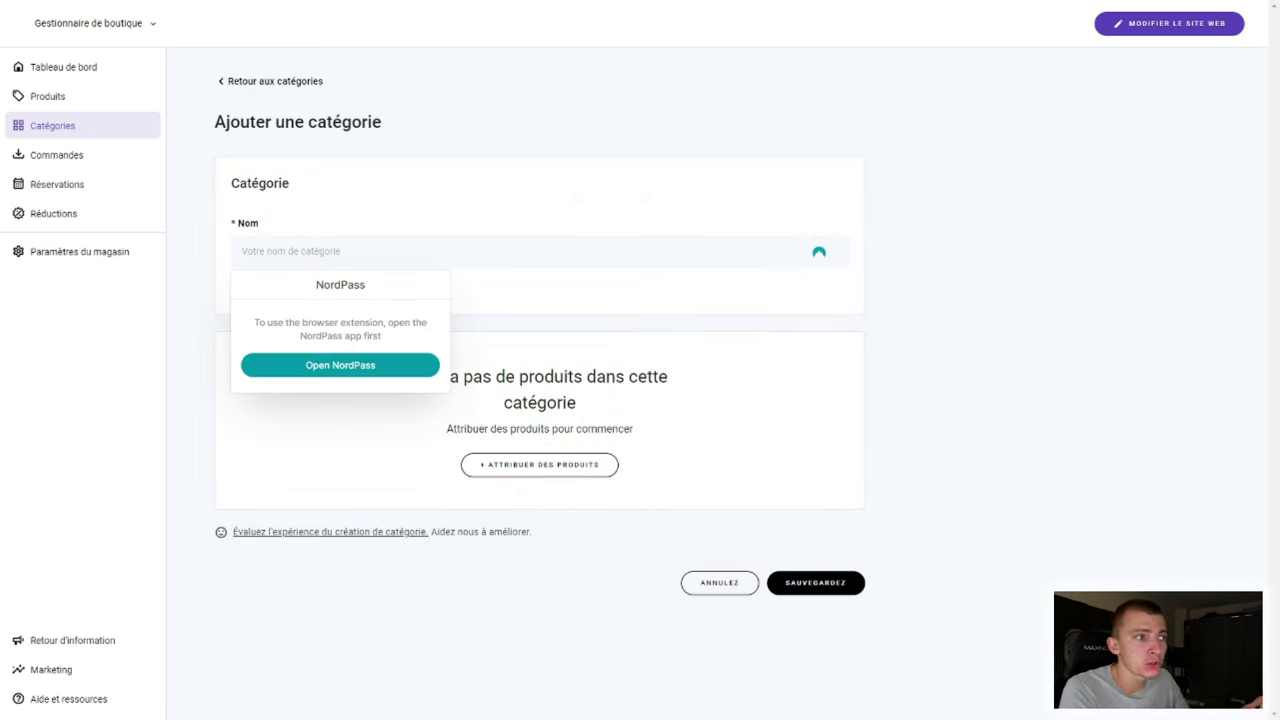
{"action": "left_click", "coordinate": [78, 158]}
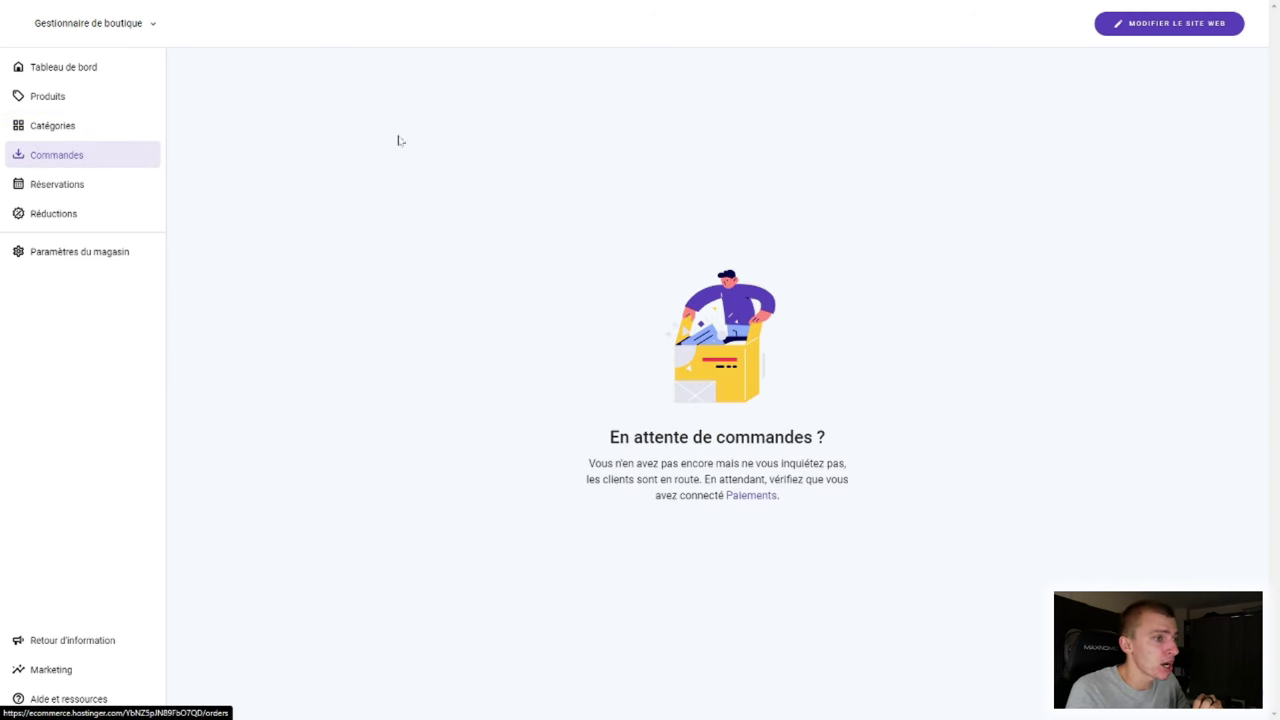
{"action": "left_click", "coordinate": [80, 184]}
Step: Create an active percentage discount named "campagne blackfriday" with the code blackfriday
{"action": "left_click", "coordinate": [100, 216]}
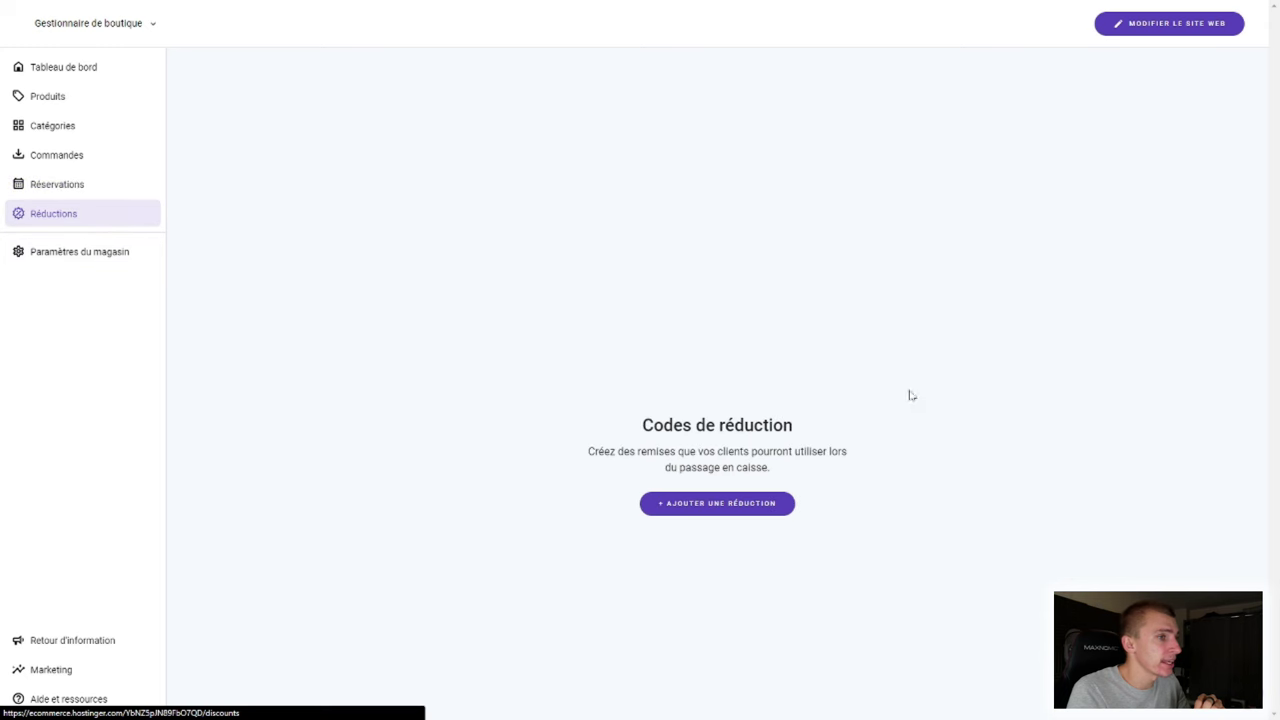
{"action": "left_click", "coordinate": [726, 508]}
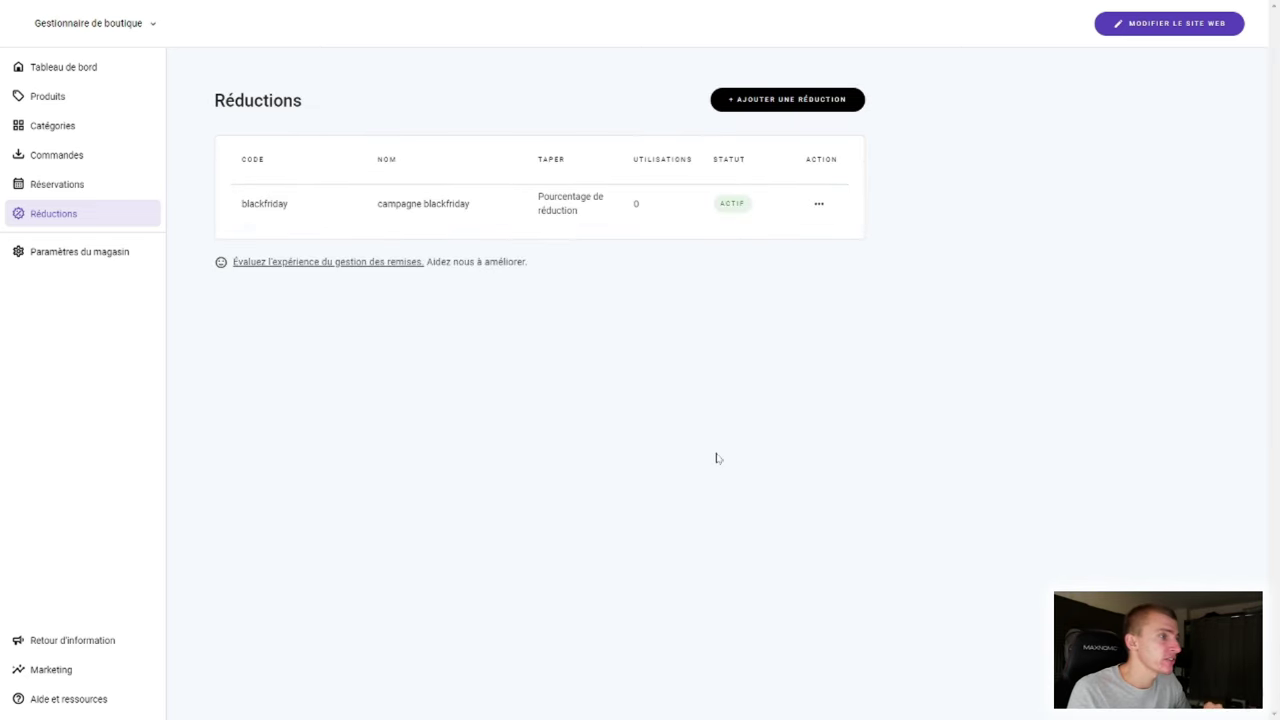
Step: Return to the website editor, add the beige "Quality, not quantity" À propos section with image to the Boutique page, and move it above the products
{"action": "left_click", "coordinate": [1191, 25]}
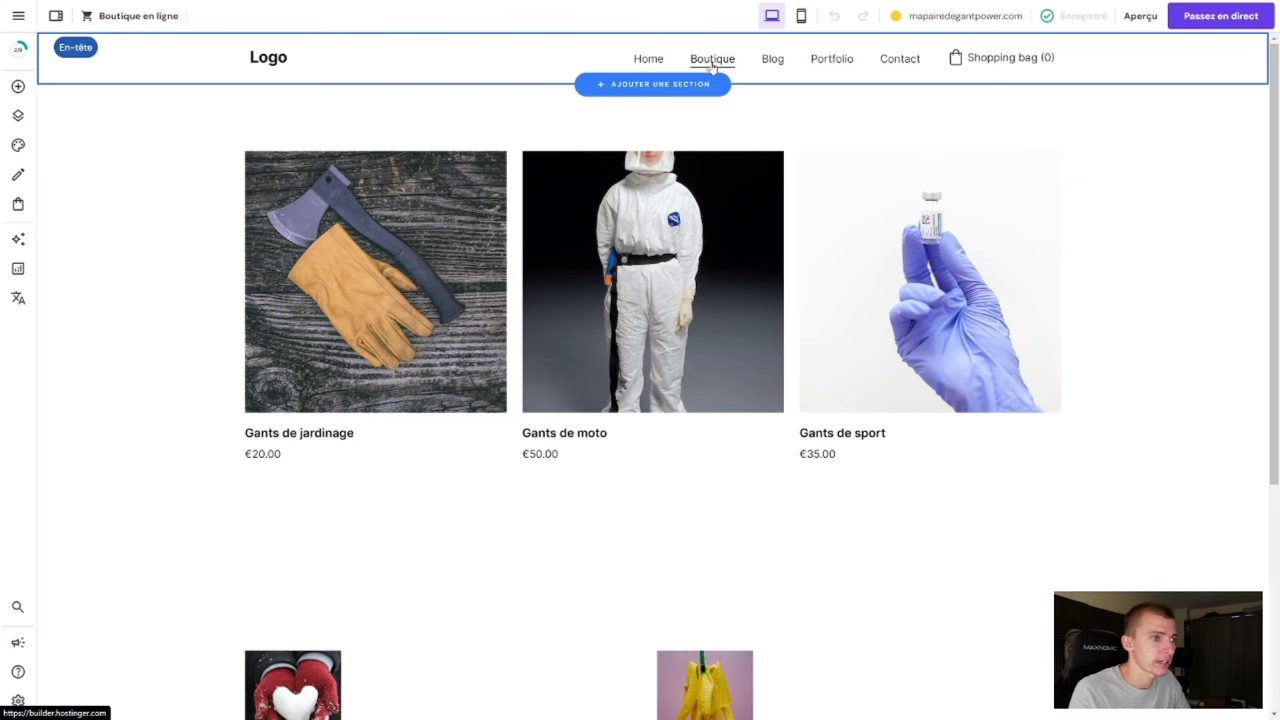
{"action": "scroll", "coordinate": [375, 328], "scroll_direction": "down", "scroll_amount": 2}
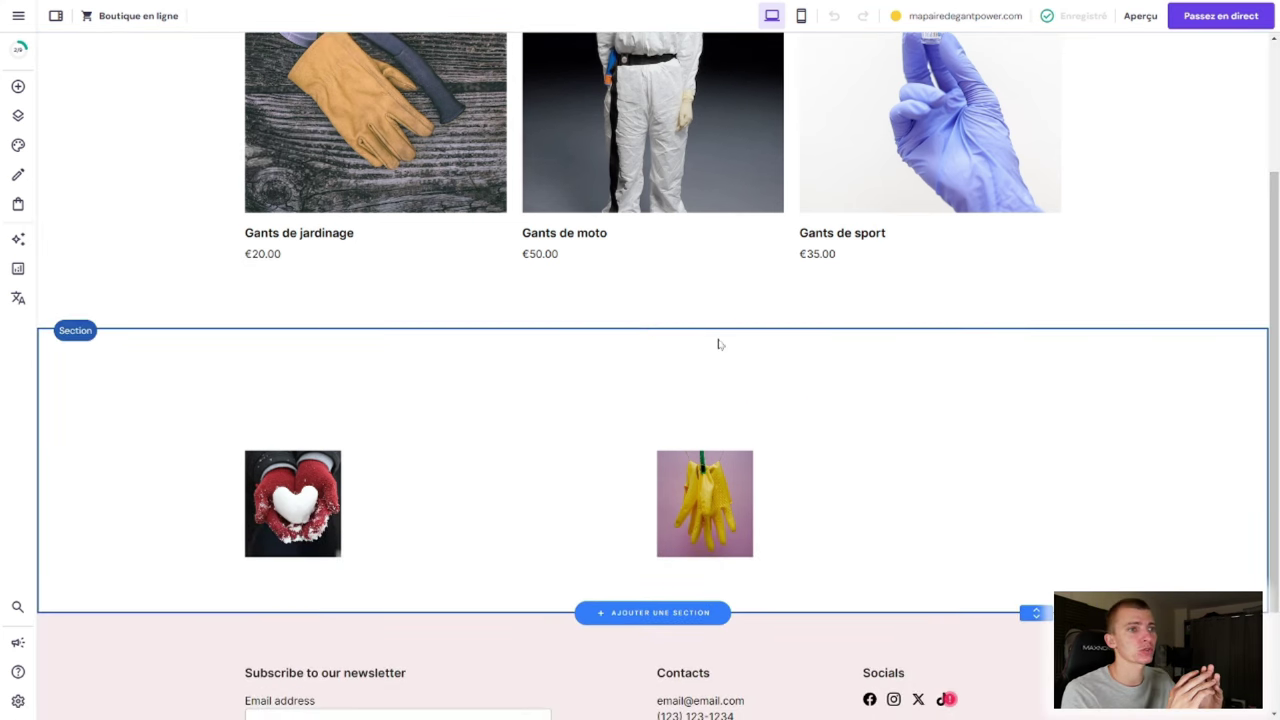
{"action": "left_click", "coordinate": [633, 330]}
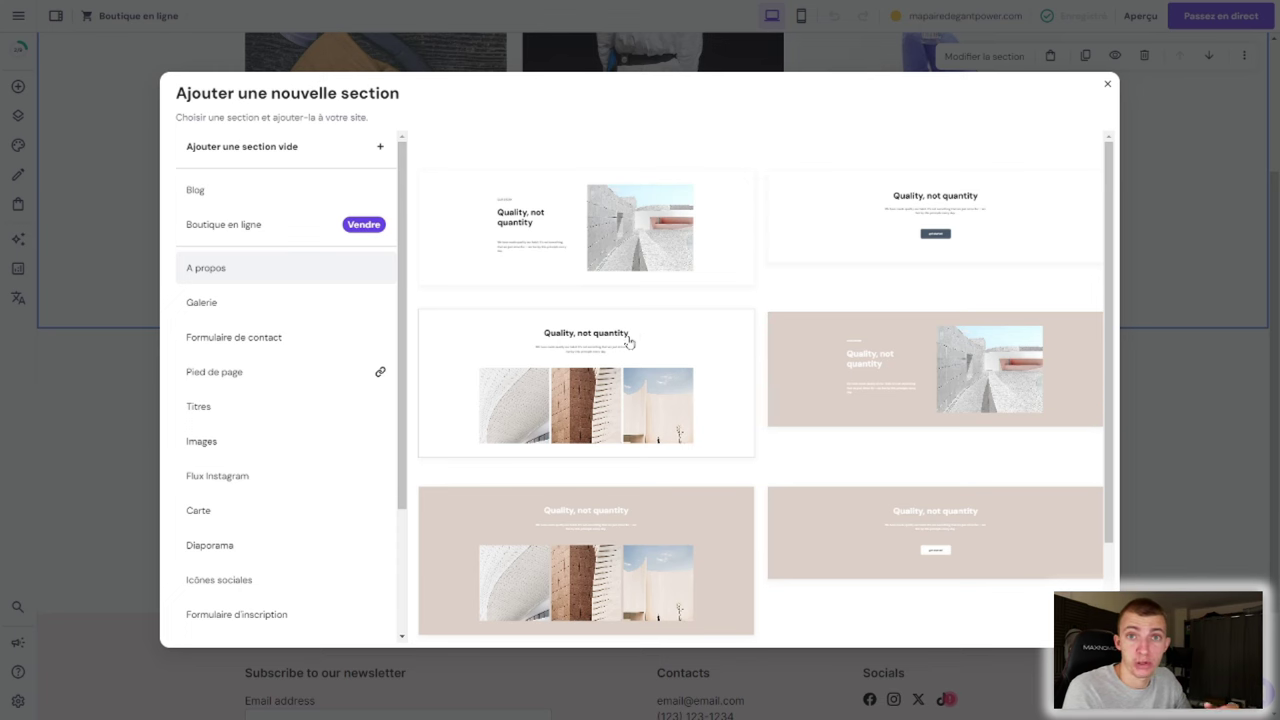
{"action": "scroll", "coordinate": [700, 400], "scroll_direction": "down", "scroll_amount": 2}
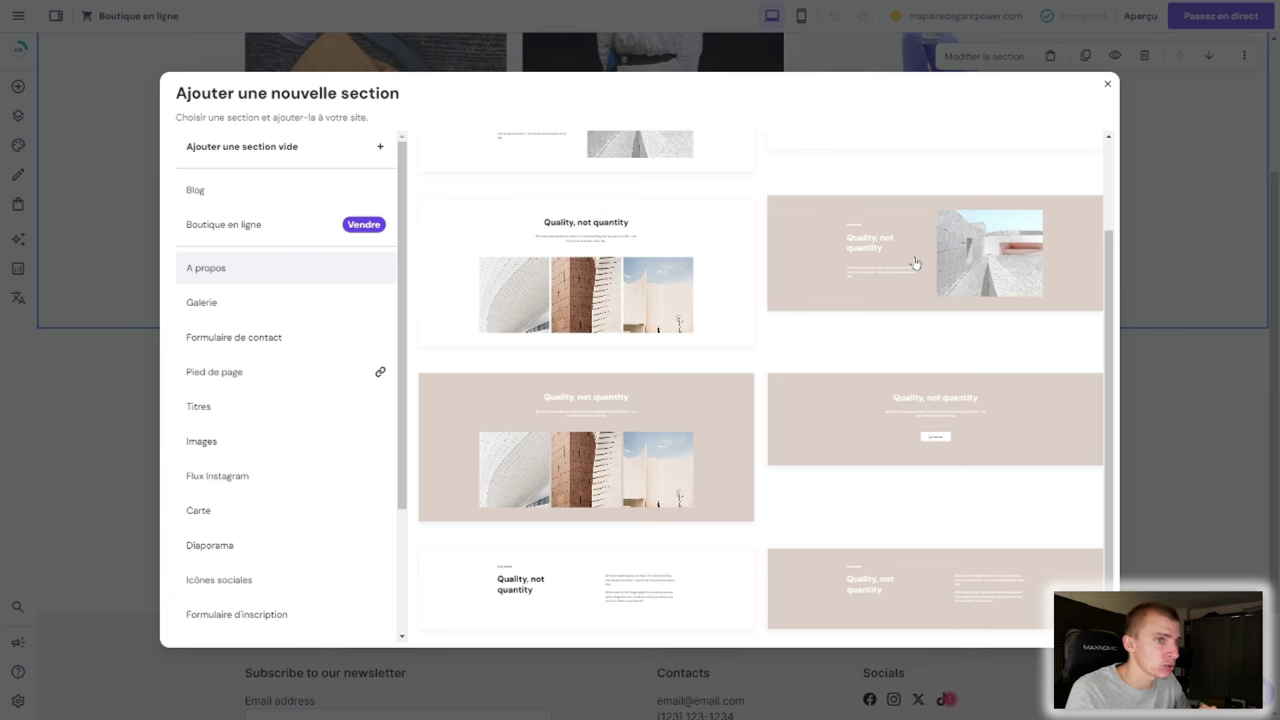
{"action": "left_click", "coordinate": [874, 322]}
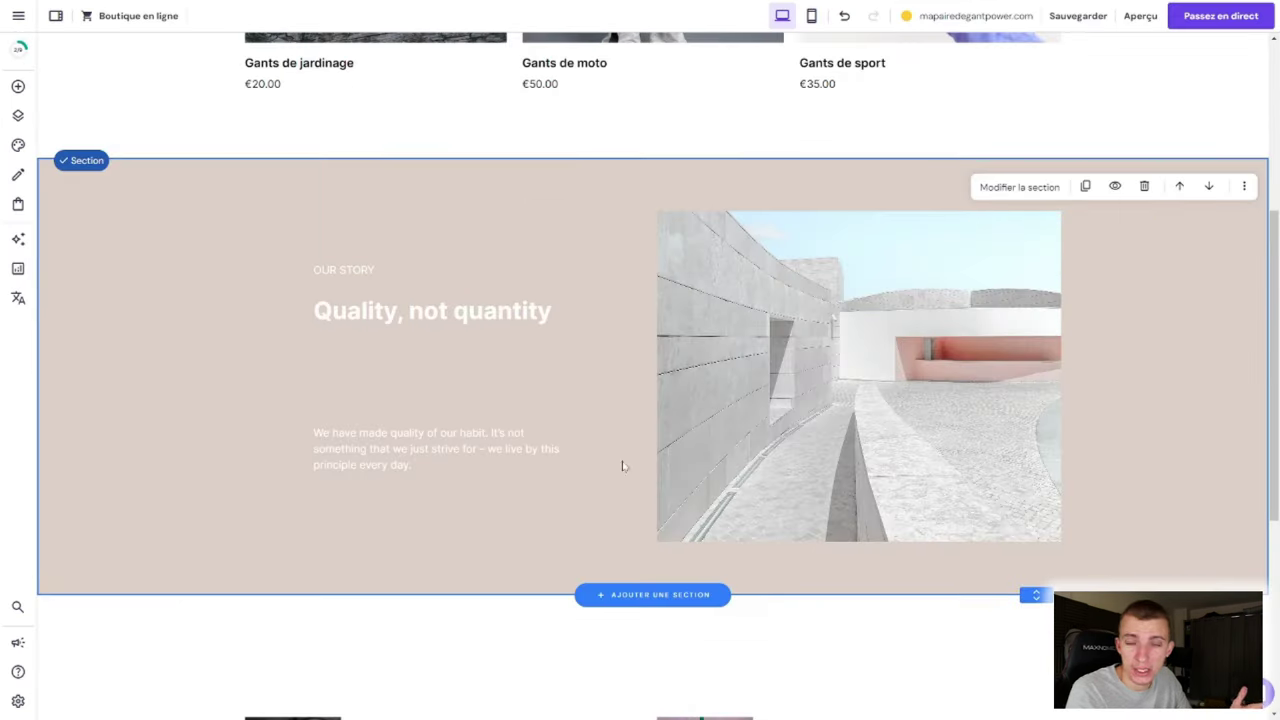
{"action": "left_click", "coordinate": [1176, 185]}
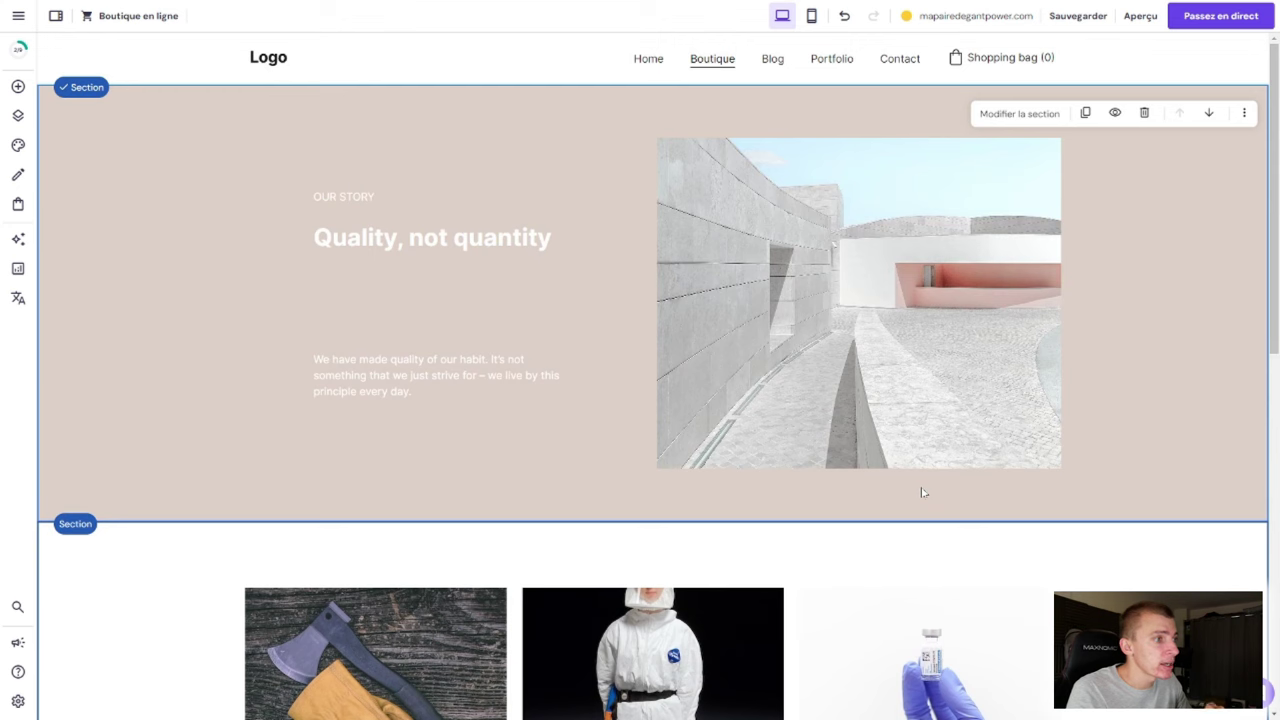
Step: Examine the AI writer and the text formatting options for the new section's paragraph, leaving its text as it is
{"action": "left_click", "coordinate": [391, 374]}
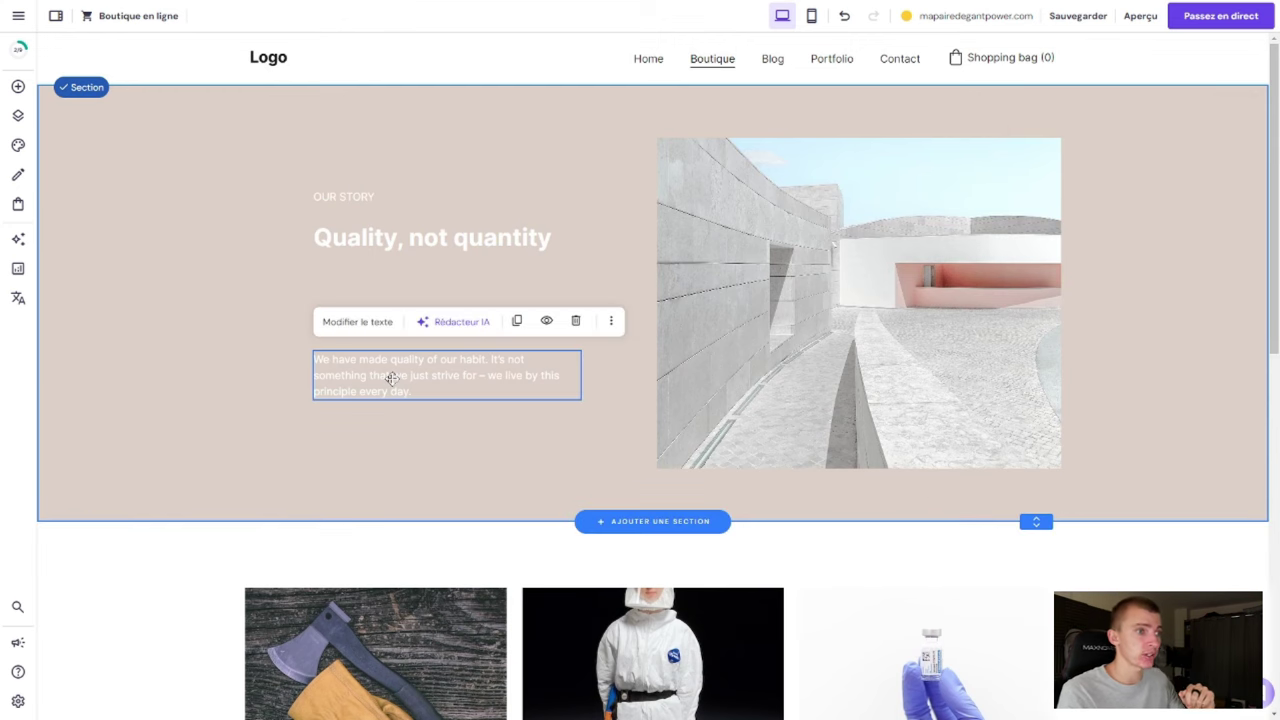
{"action": "left_click", "coordinate": [428, 330]}
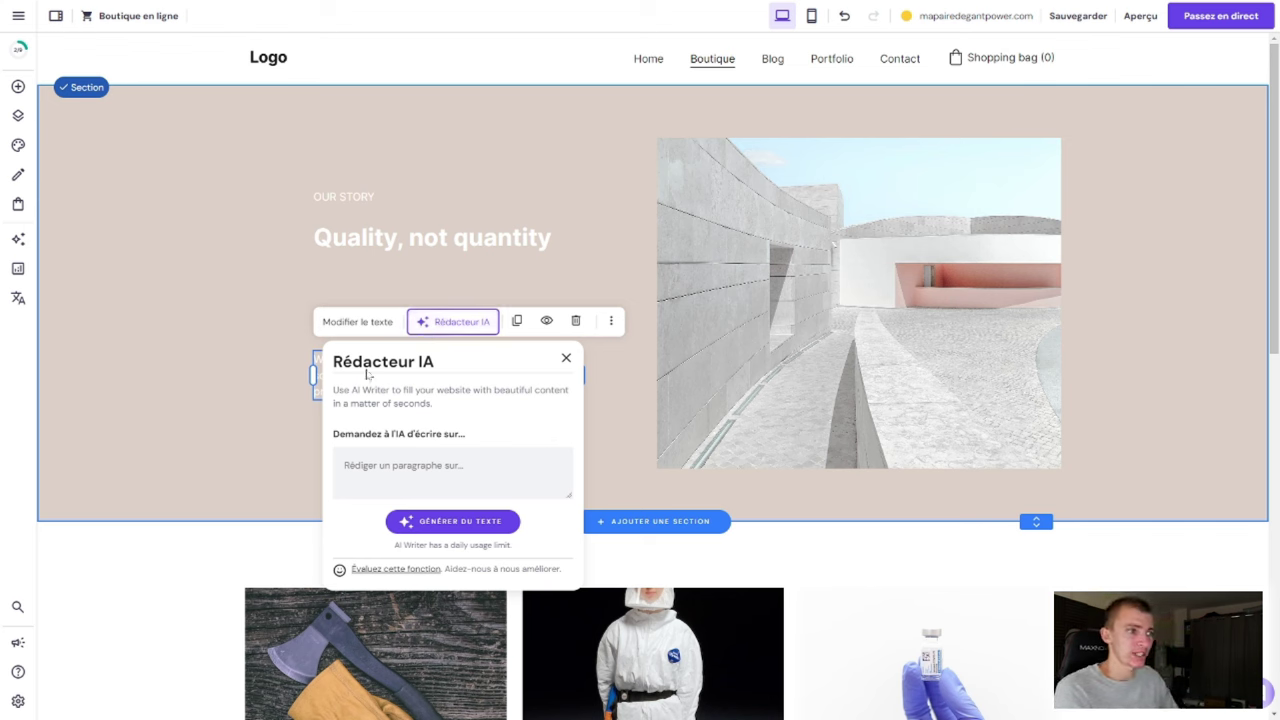
{"action": "left_click", "coordinate": [416, 468]}
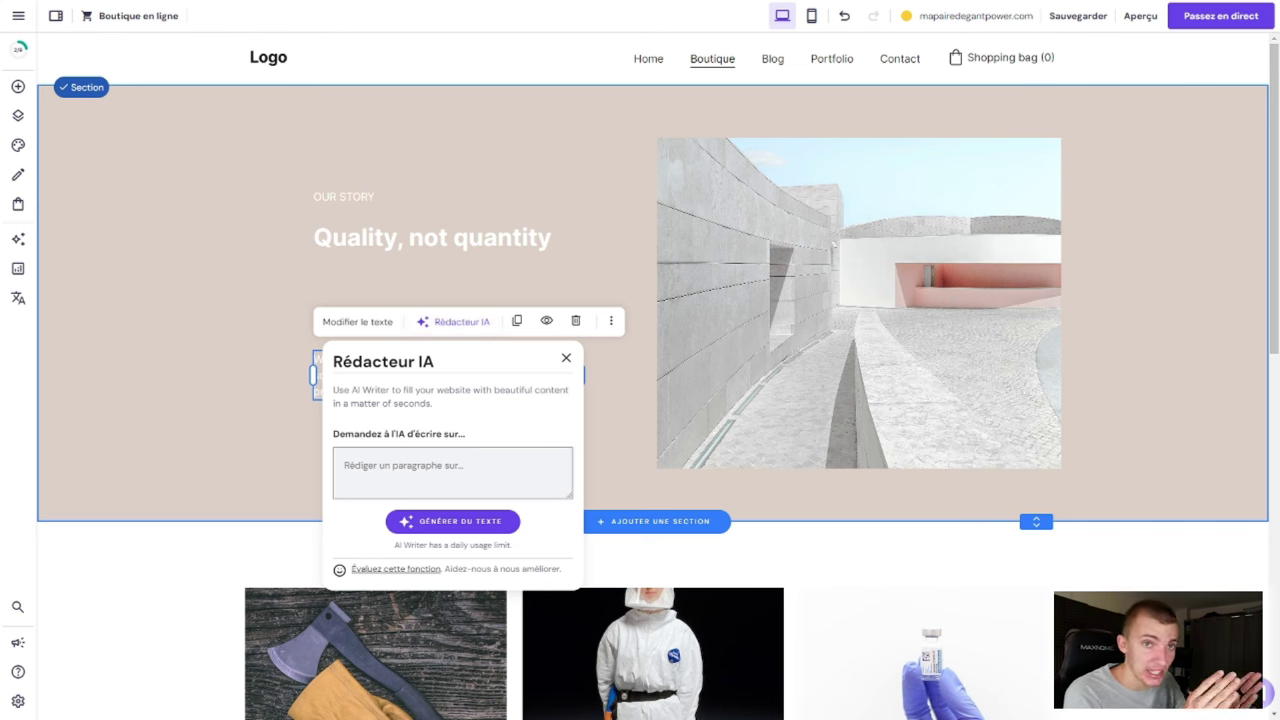
{"action": "left_click", "coordinate": [431, 320]}
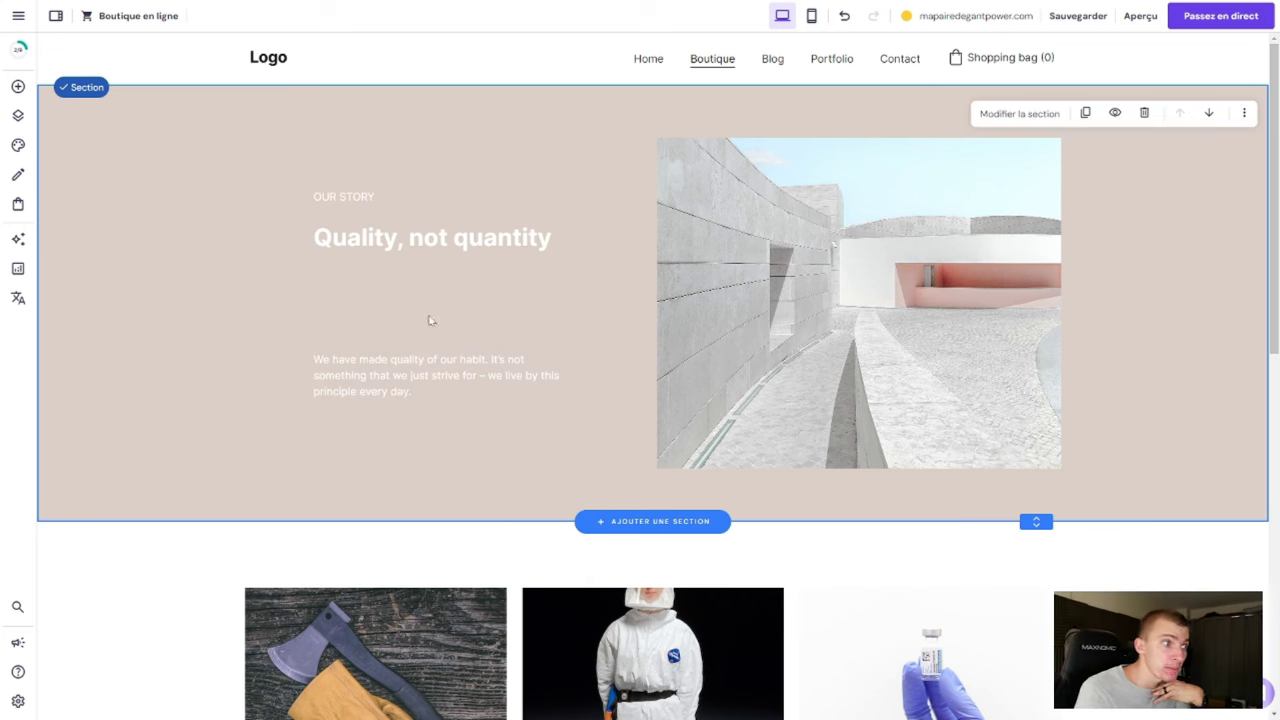
{"action": "left_click", "coordinate": [466, 375]}
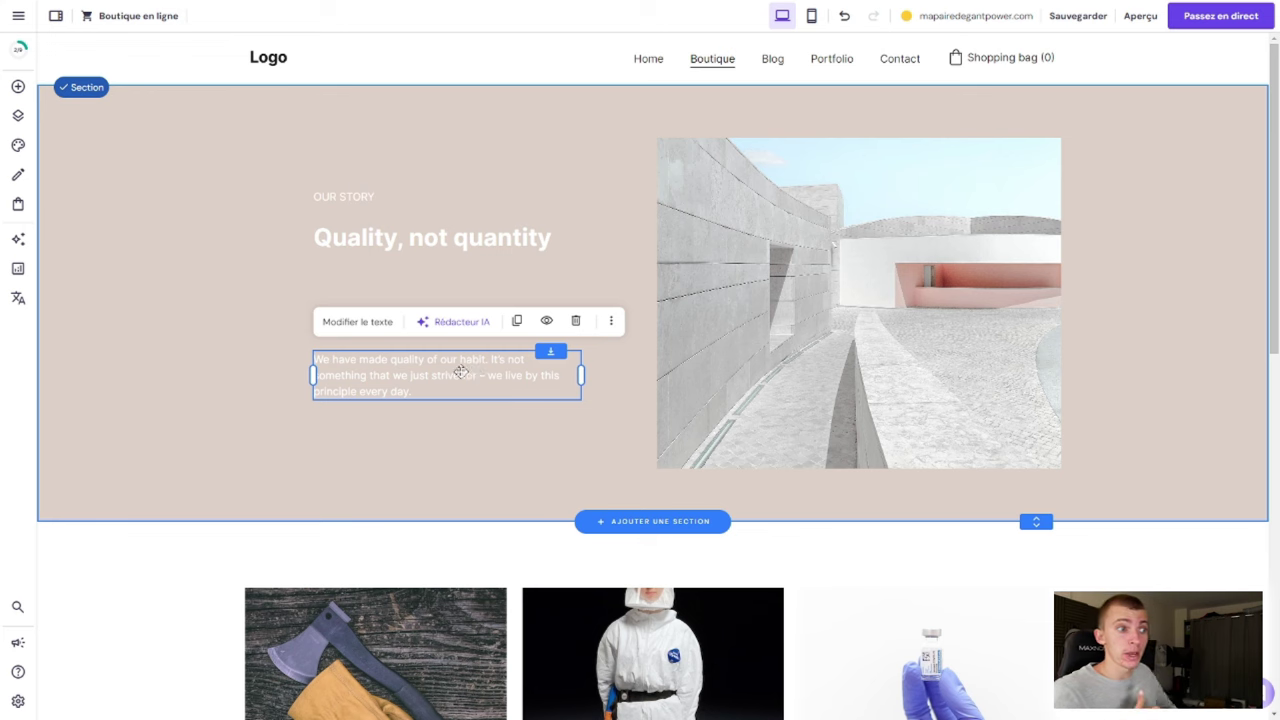
{"action": "left_click", "coordinate": [344, 326]}
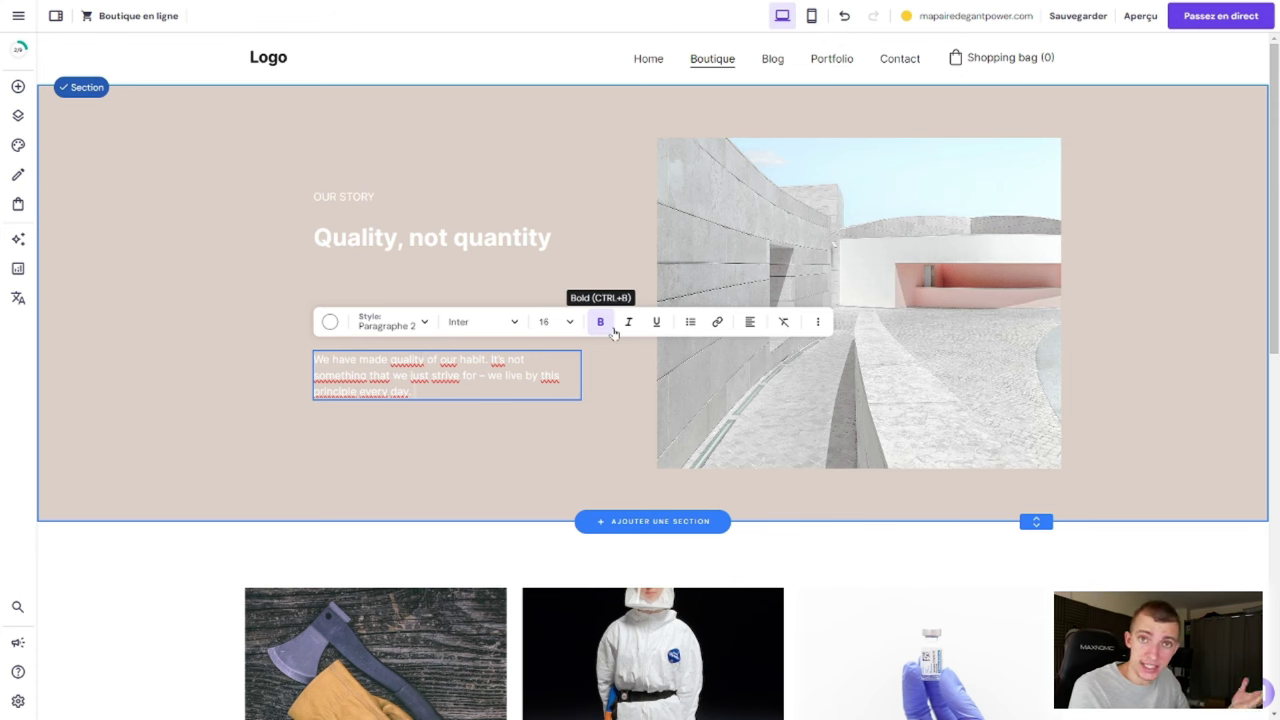
{"action": "left_click", "coordinate": [745, 62]}
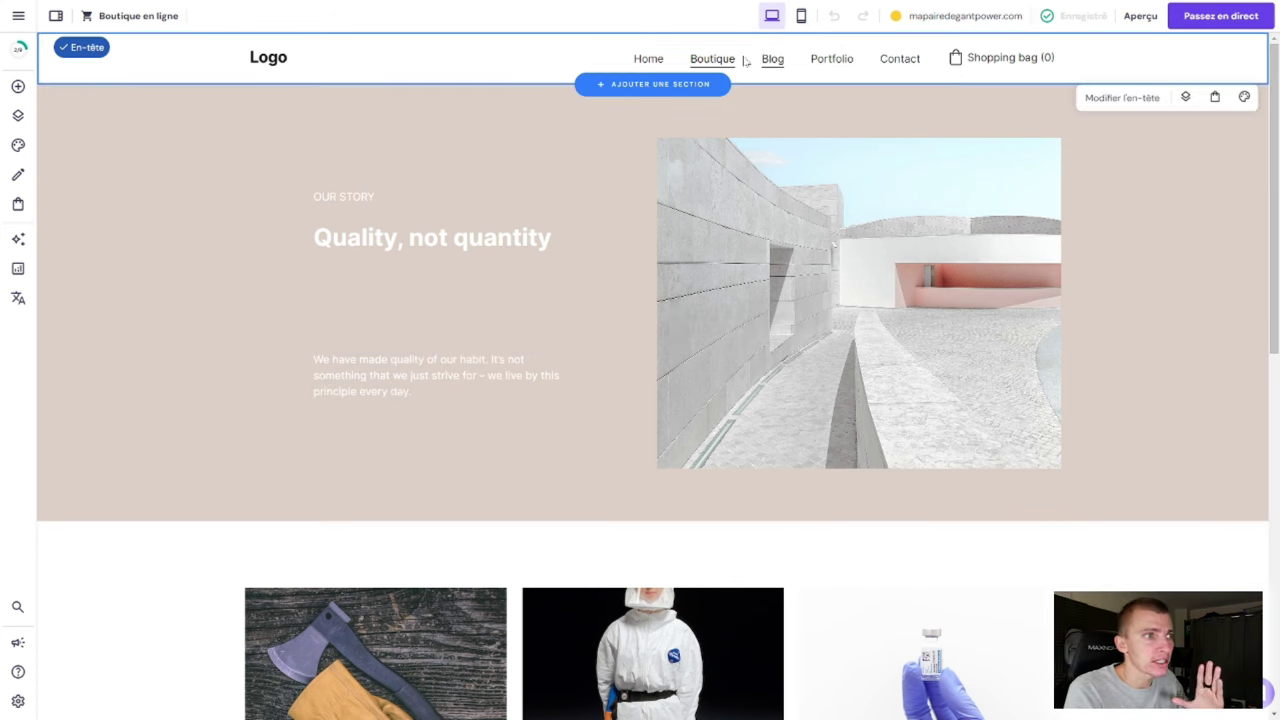
Step: Preview the website in desktop view, looking through the whole Boutique and Home pages
{"action": "left_click", "coordinate": [1140, 17]}
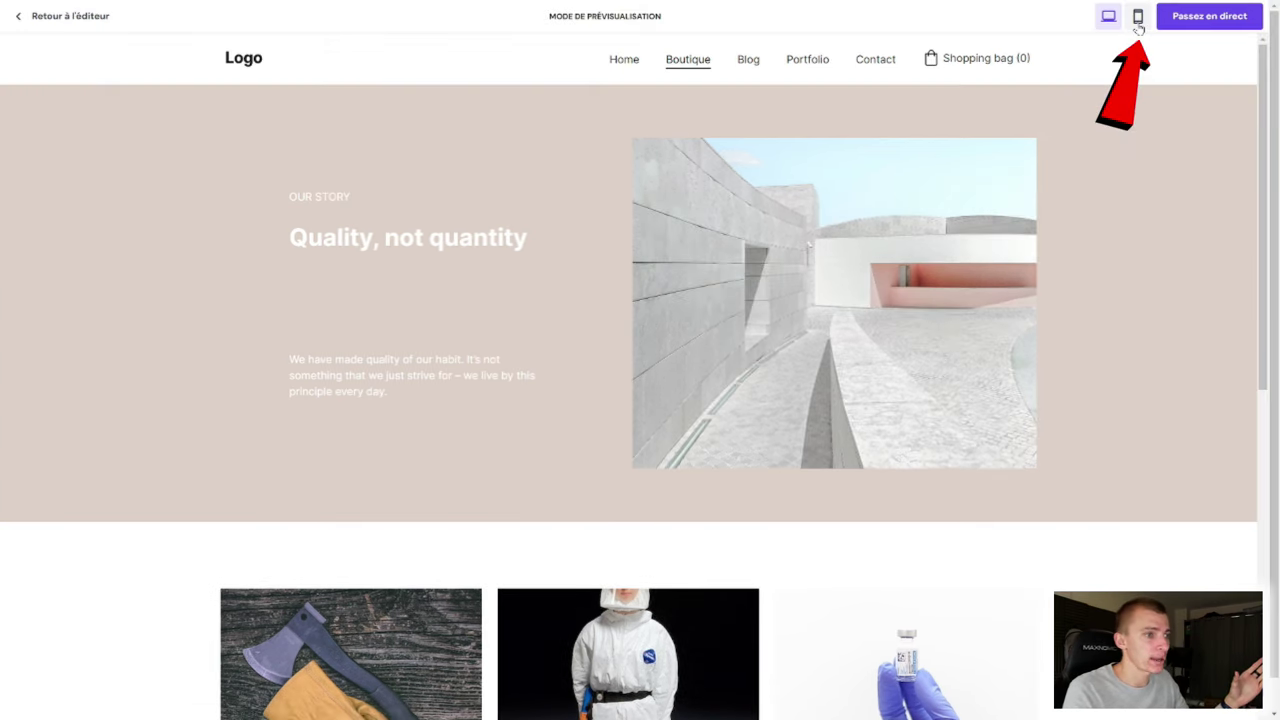
{"action": "scroll", "coordinate": [1093, 139], "scroll_direction": "down", "scroll_amount": 6}
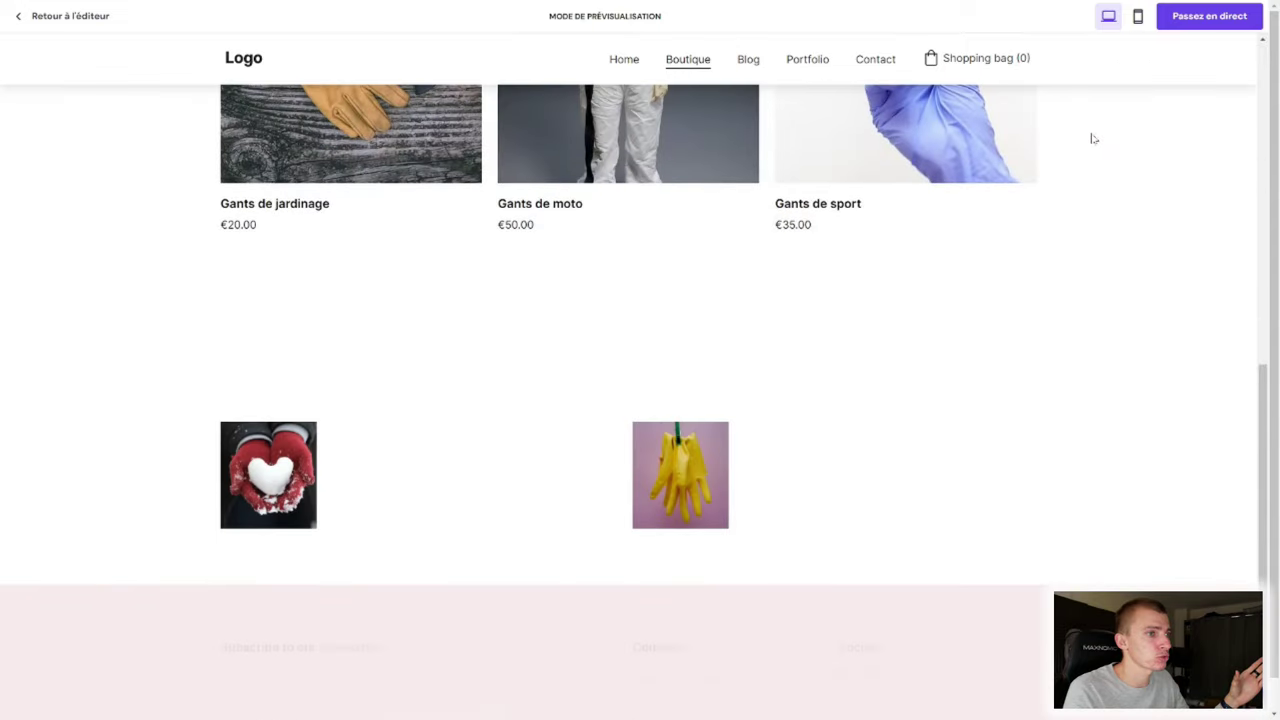
{"action": "scroll", "coordinate": [1091, 137], "scroll_direction": "up", "scroll_amount": 7}
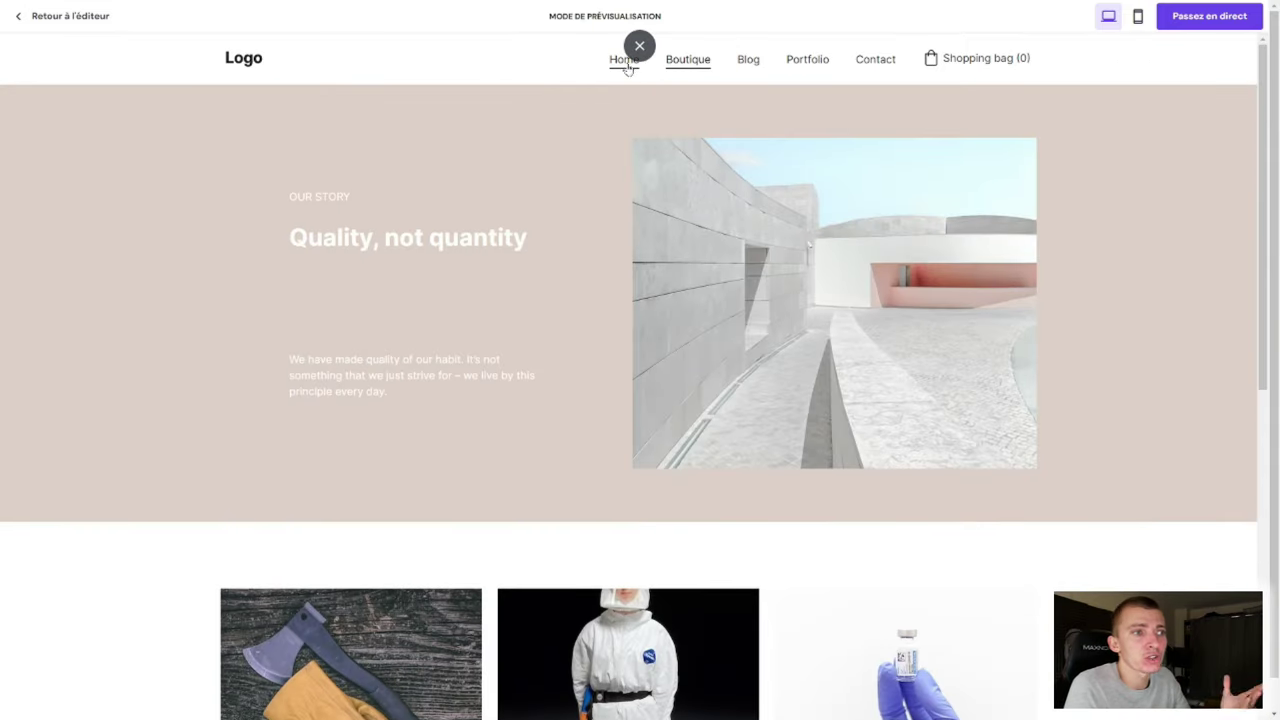
{"action": "left_click", "coordinate": [627, 66]}
{"action": "scroll", "coordinate": [948, 353], "scroll_direction": "down", "scroll_amount": 4}
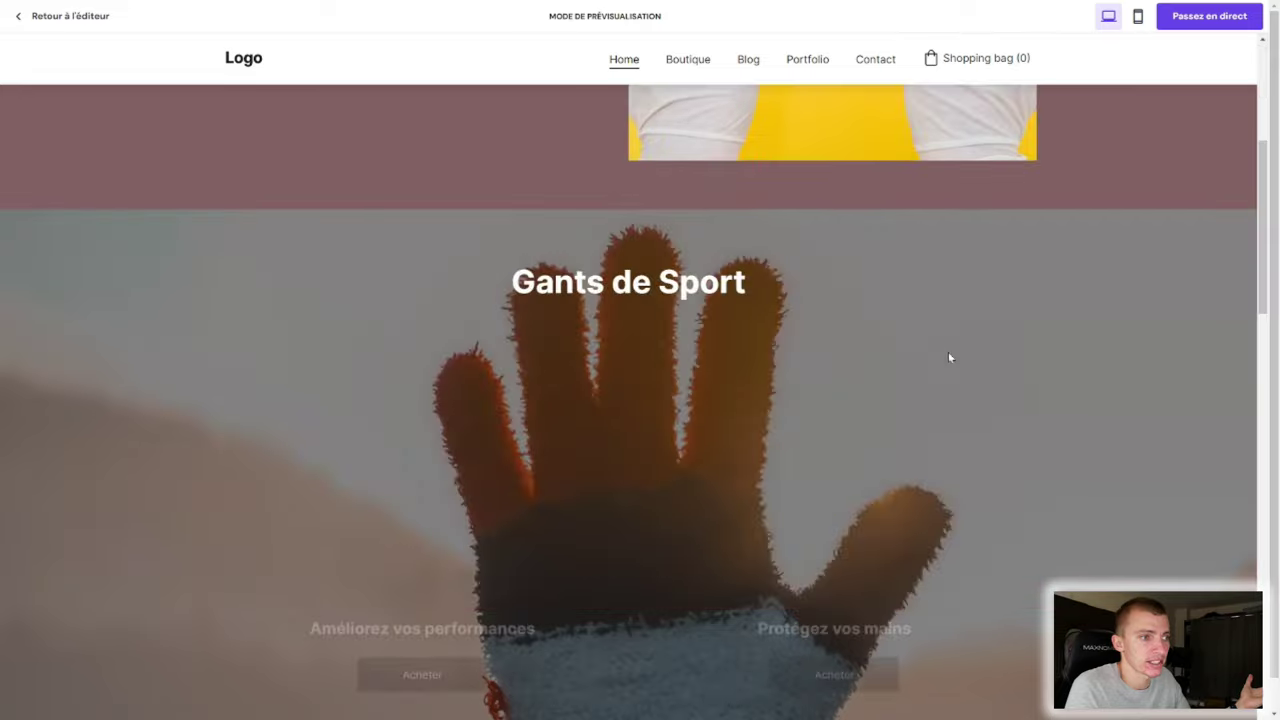
{"action": "scroll", "coordinate": [950, 357], "scroll_direction": "down", "scroll_amount": 10}
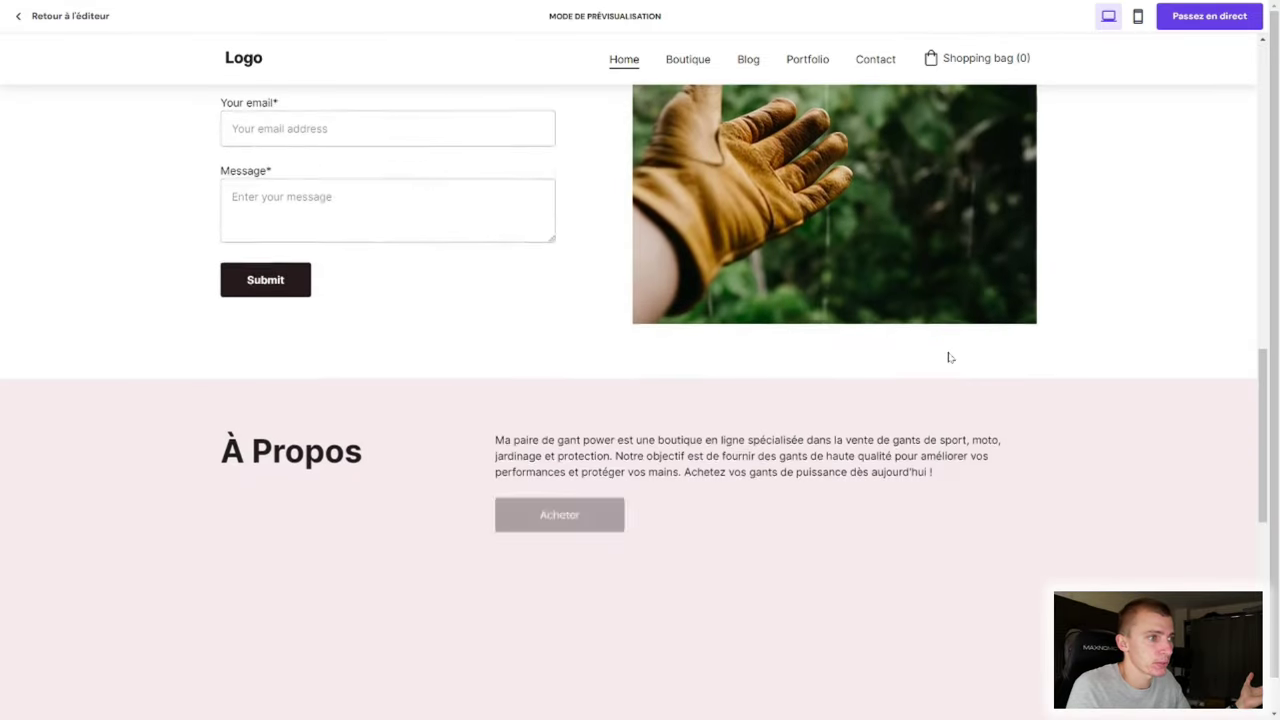
{"action": "scroll", "coordinate": [950, 357], "scroll_direction": "down", "scroll_amount": 10}
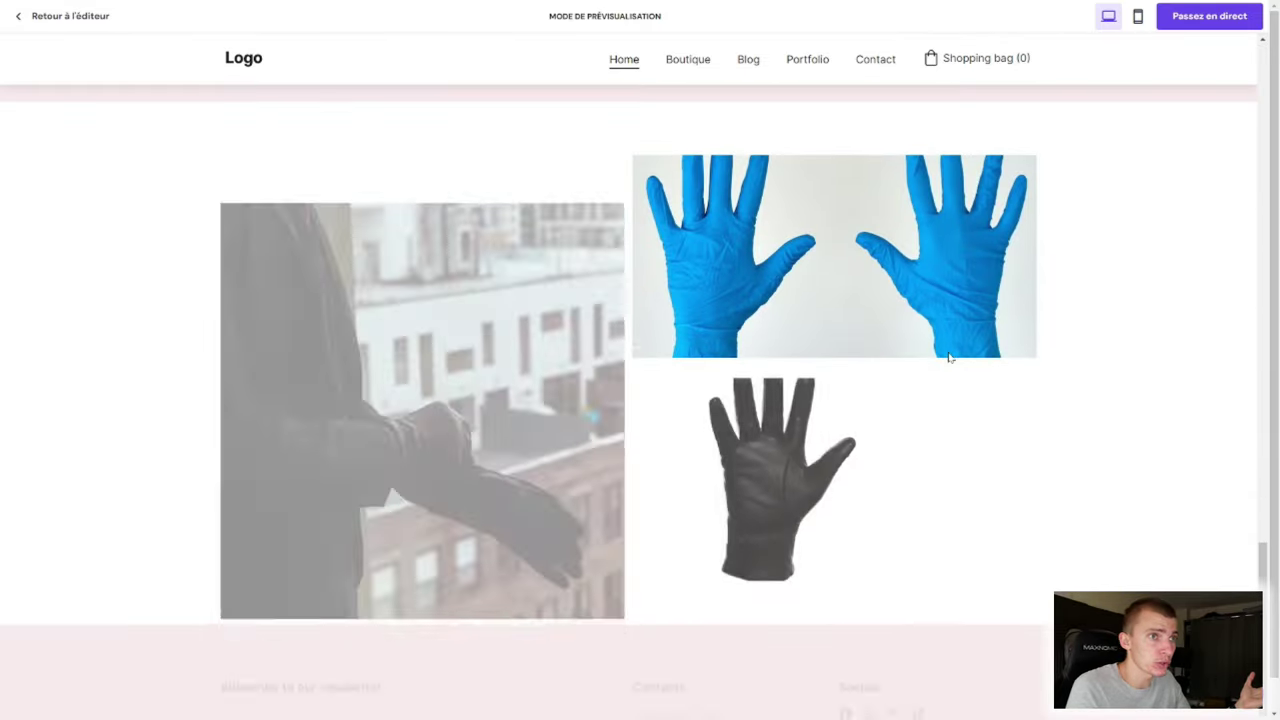
{"action": "scroll", "coordinate": [950, 357], "scroll_direction": "down", "scroll_amount": 3}
{"action": "scroll", "coordinate": [950, 357], "scroll_direction": "up", "scroll_amount": 20}
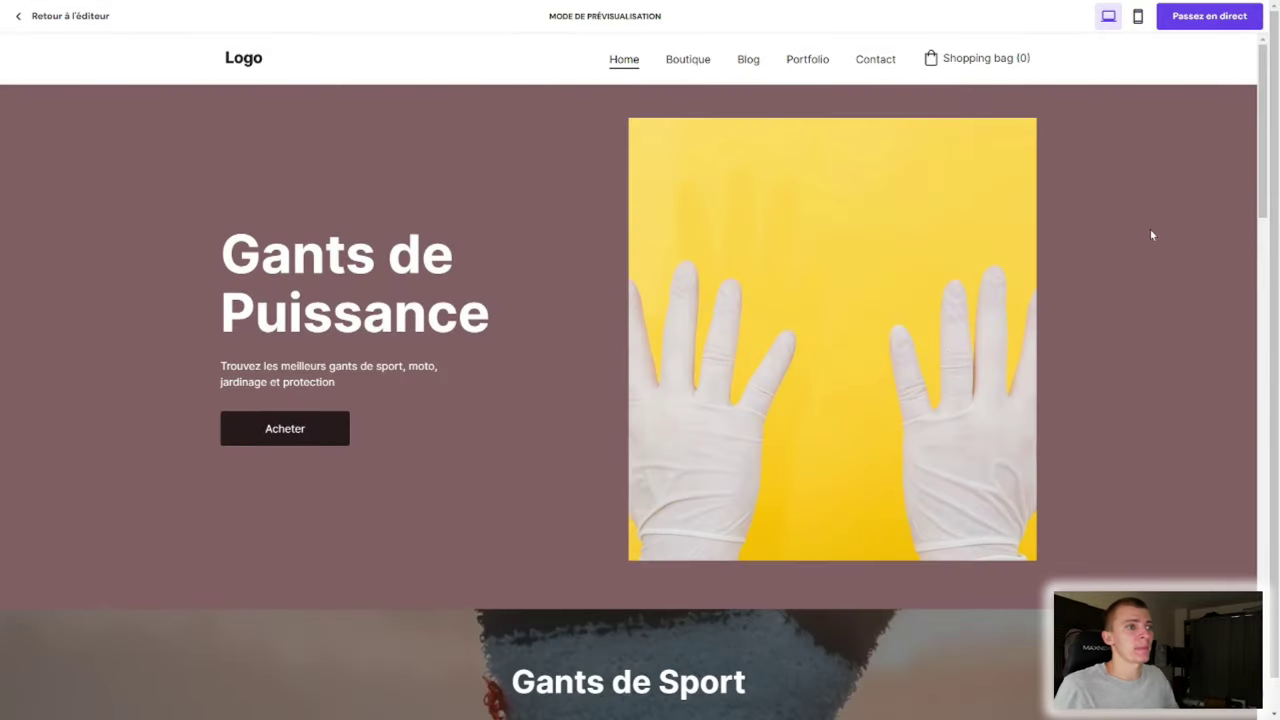
Step: Preview the Home page in mobile view and look through all its sections
{"action": "left_click", "coordinate": [1139, 18]}
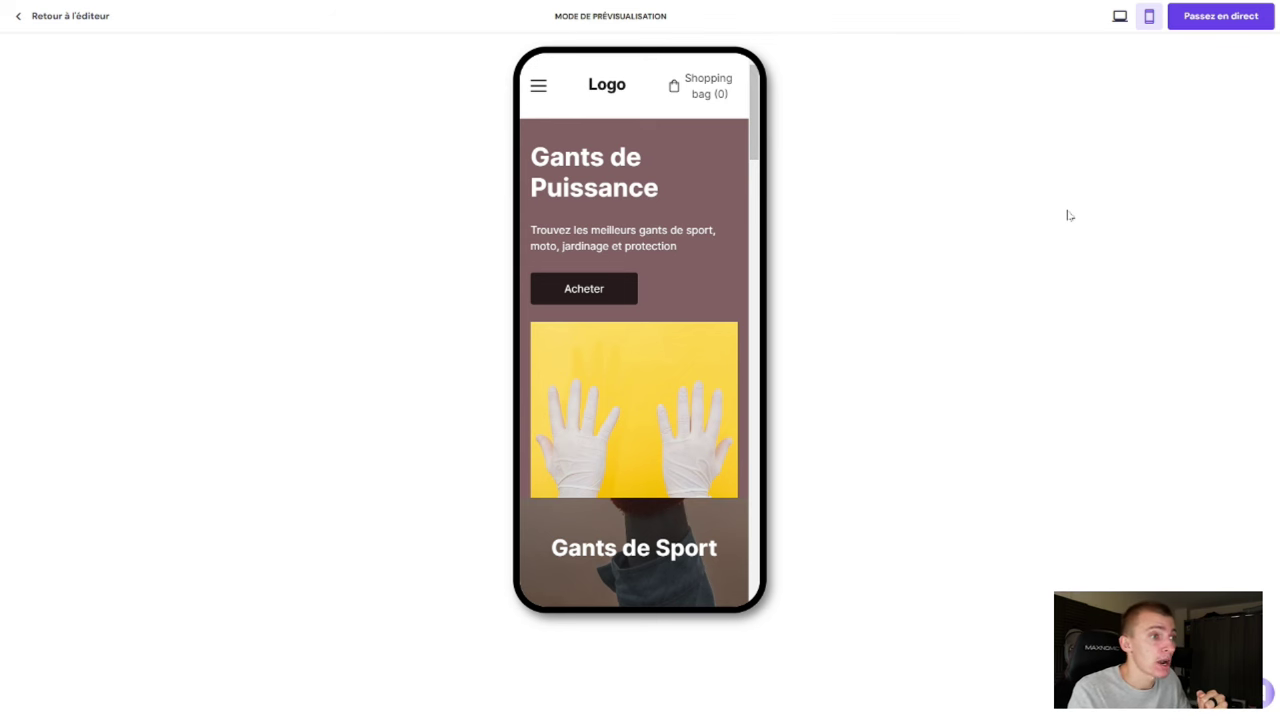
{"action": "scroll", "coordinate": [660, 286], "scroll_direction": "down", "scroll_amount": 10}
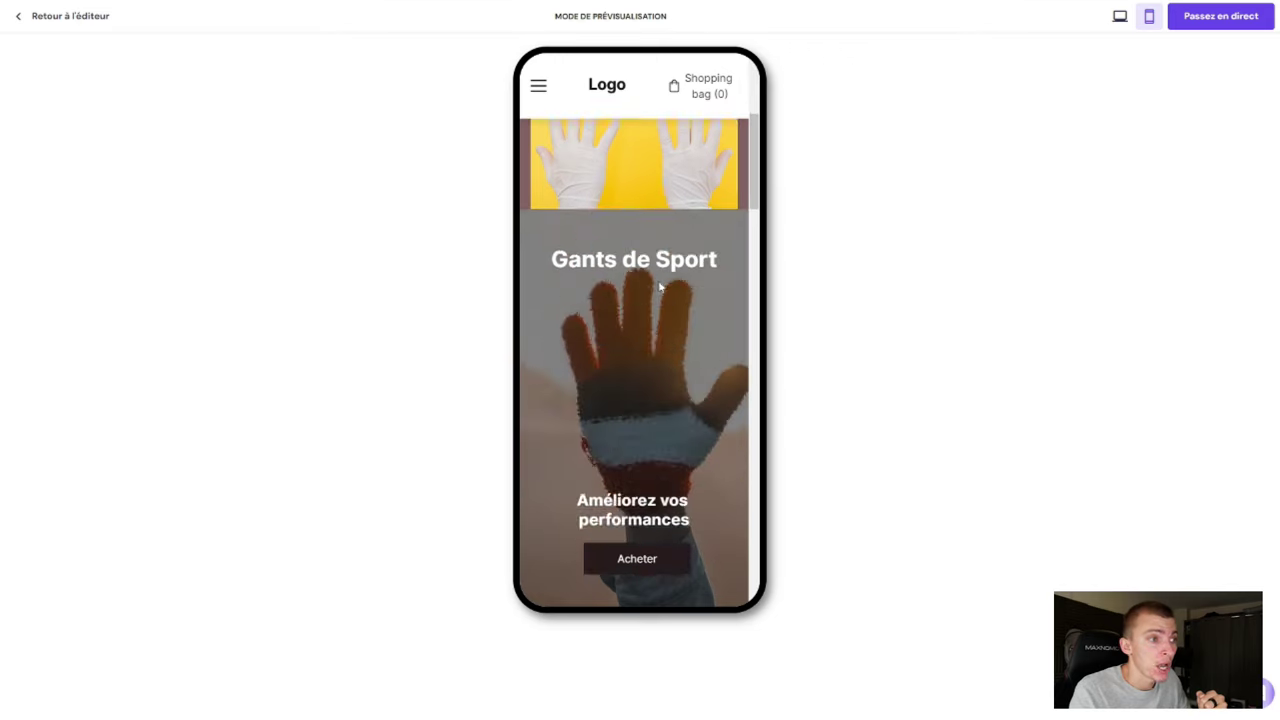
{"action": "scroll", "coordinate": [661, 286], "scroll_direction": "down", "scroll_amount": 3}
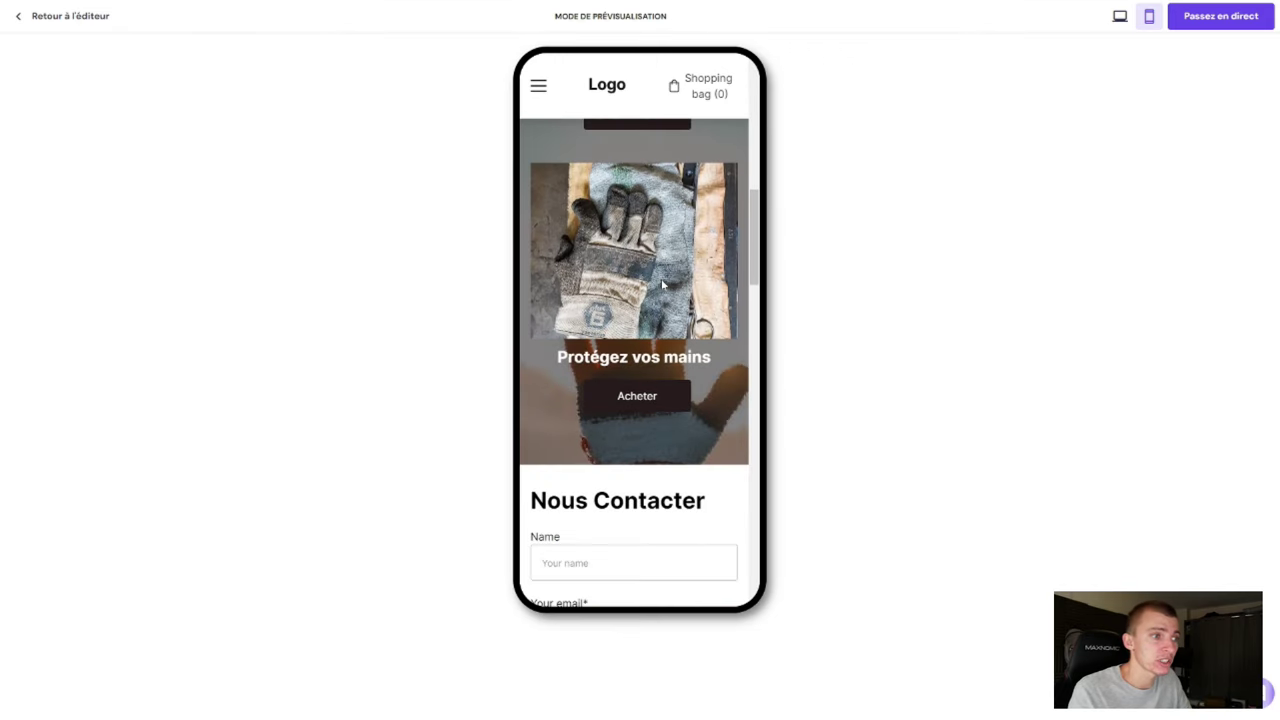
{"action": "scroll", "coordinate": [661, 286], "scroll_direction": "down", "scroll_amount": 5}
{"action": "scroll", "coordinate": [661, 285], "scroll_direction": "down", "scroll_amount": 5}
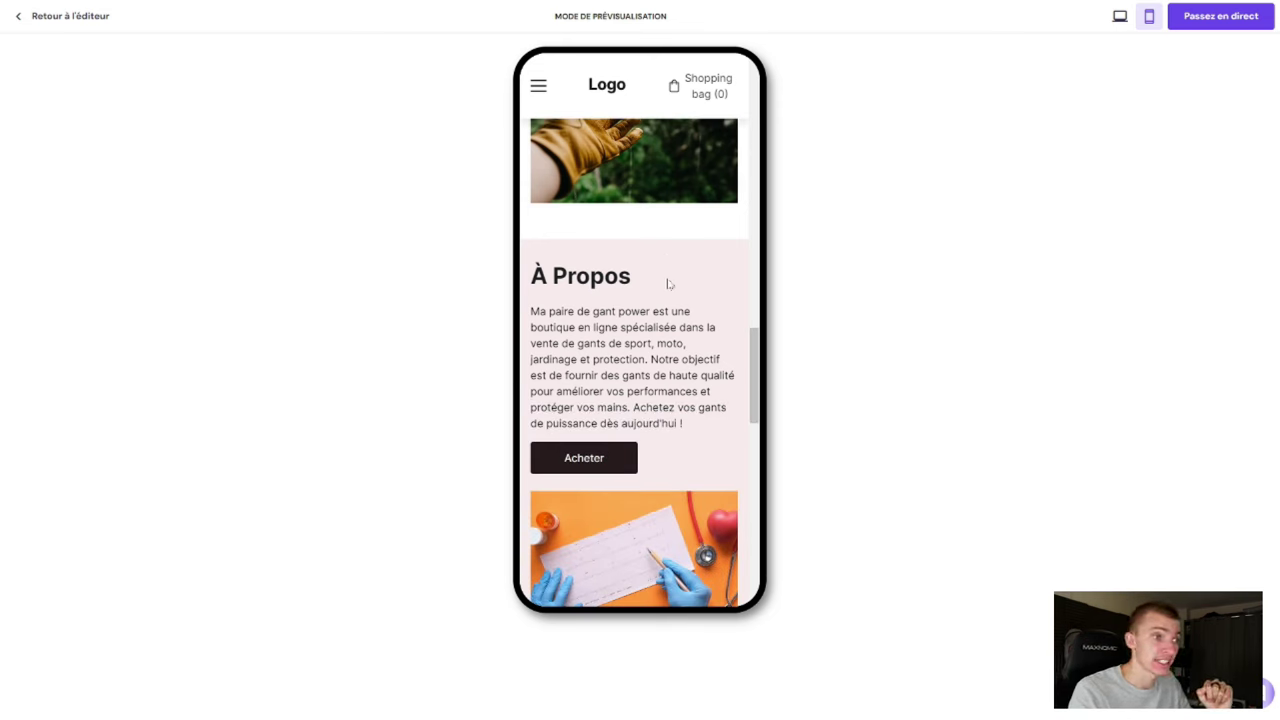
{"action": "scroll", "coordinate": [663, 295], "scroll_direction": "down", "scroll_amount": 5}
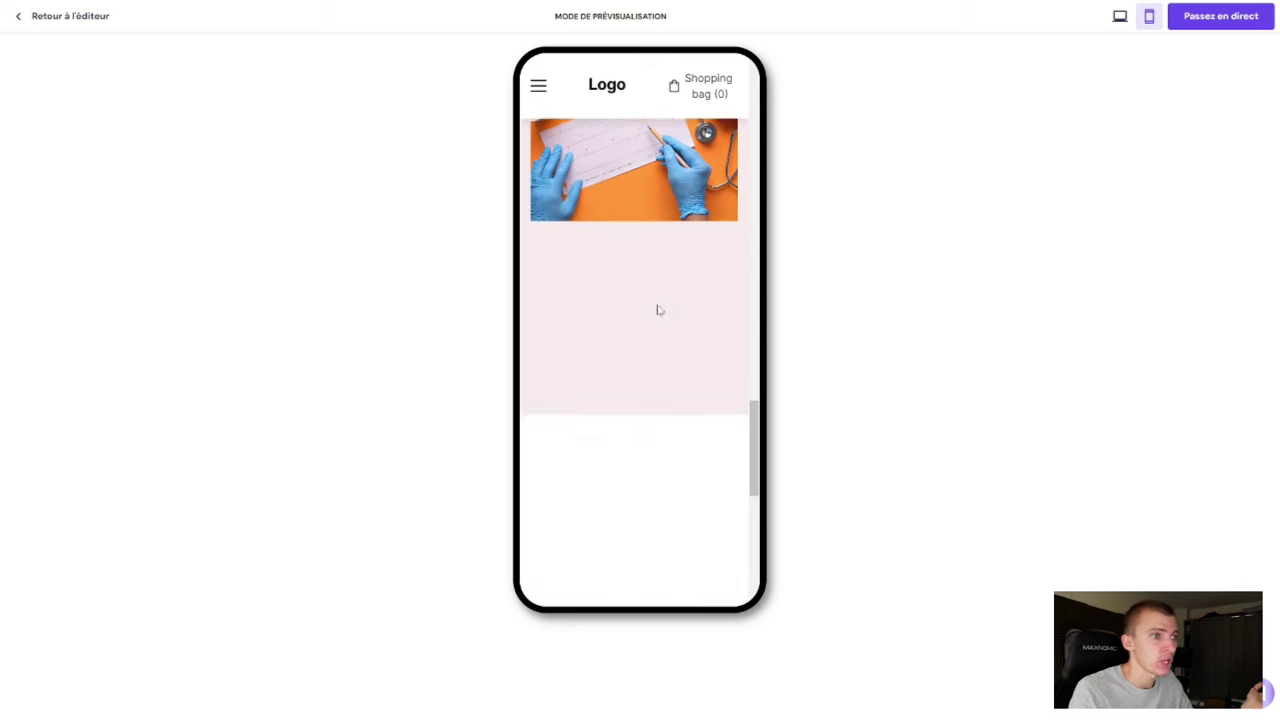
{"action": "scroll", "coordinate": [658, 310], "scroll_direction": "down", "scroll_amount": 5}
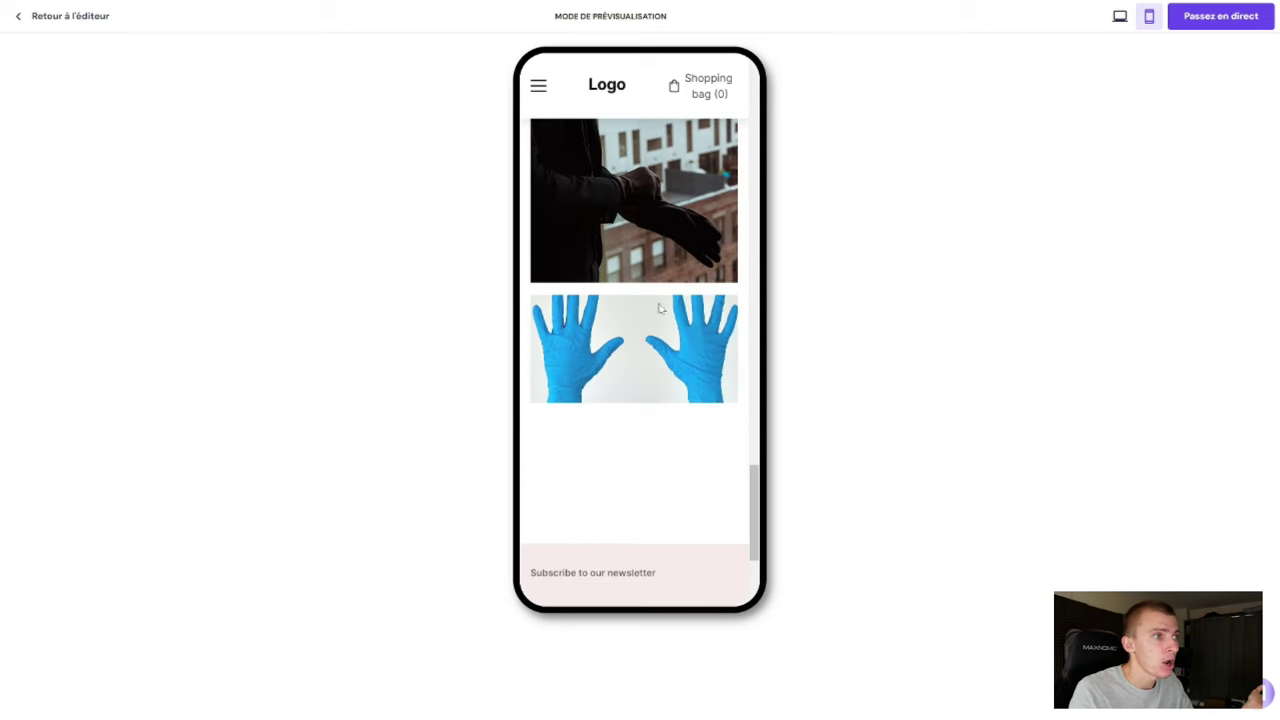
{"action": "scroll", "coordinate": [660, 309], "scroll_direction": "up", "scroll_amount": 10}
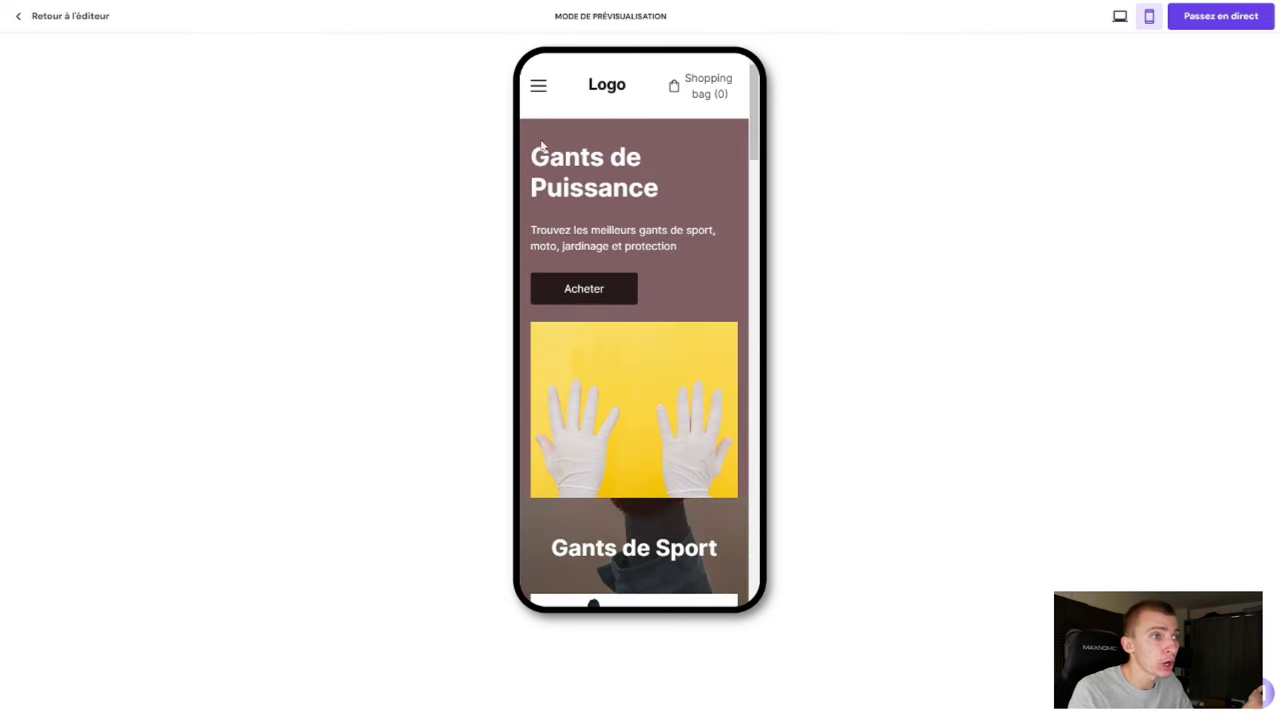
Step: Open the Blog page from the mobile preview's navigation menu and look through the article "Comment choisir les meilleurs gants pour le jardinage"
{"action": "left_click", "coordinate": [538, 86]}
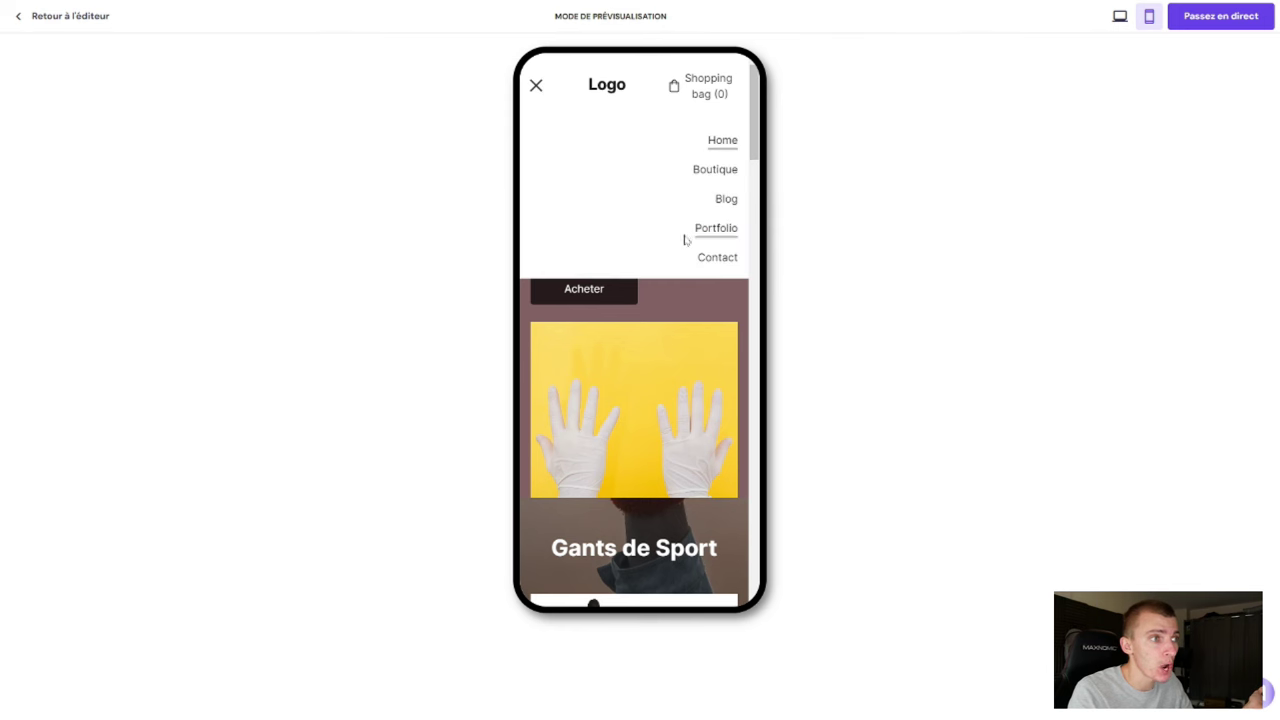
{"action": "left_click", "coordinate": [538, 86]}
{"action": "left_click", "coordinate": [538, 86]}
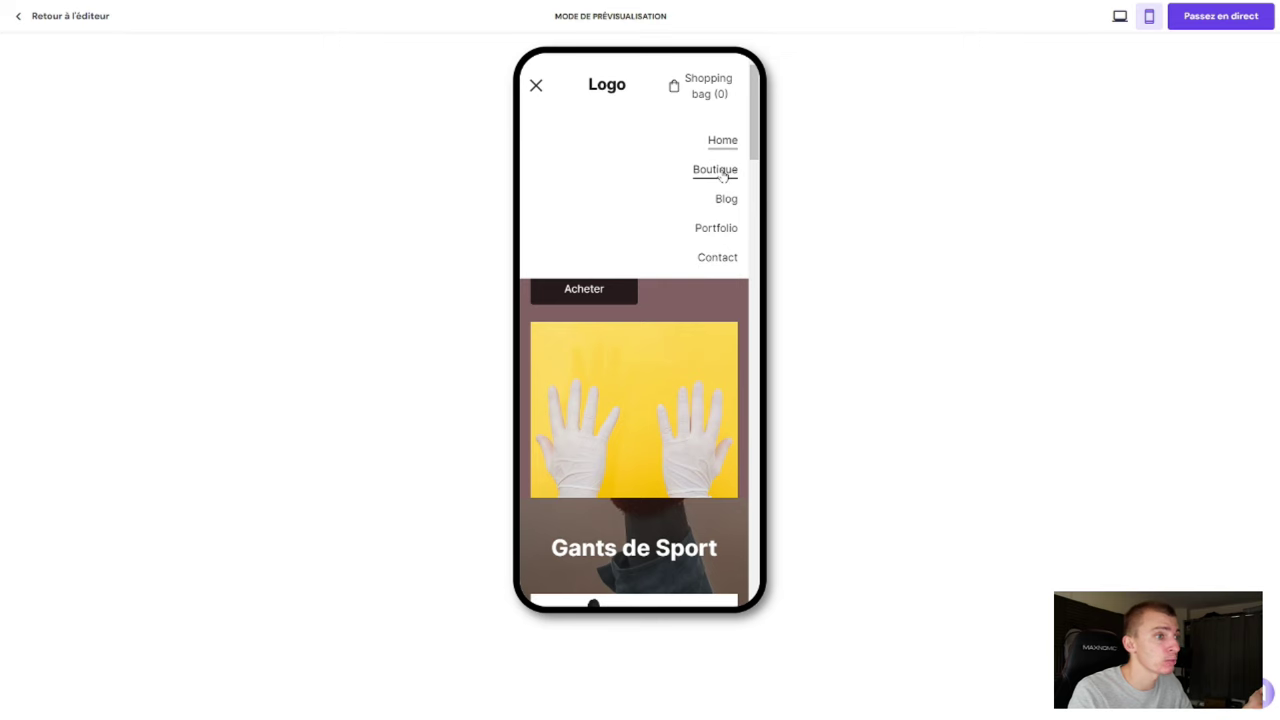
{"action": "left_click", "coordinate": [728, 202]}
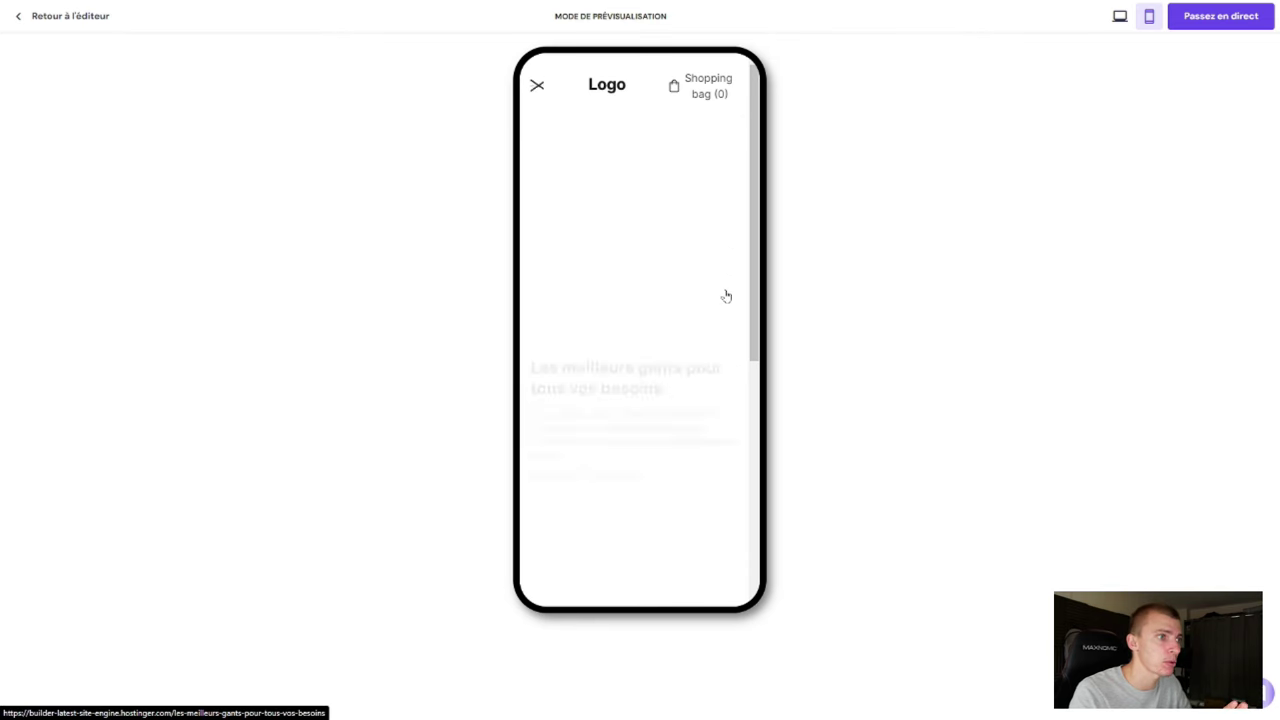
{"action": "scroll", "coordinate": [697, 252], "scroll_direction": "down", "scroll_amount": 5}
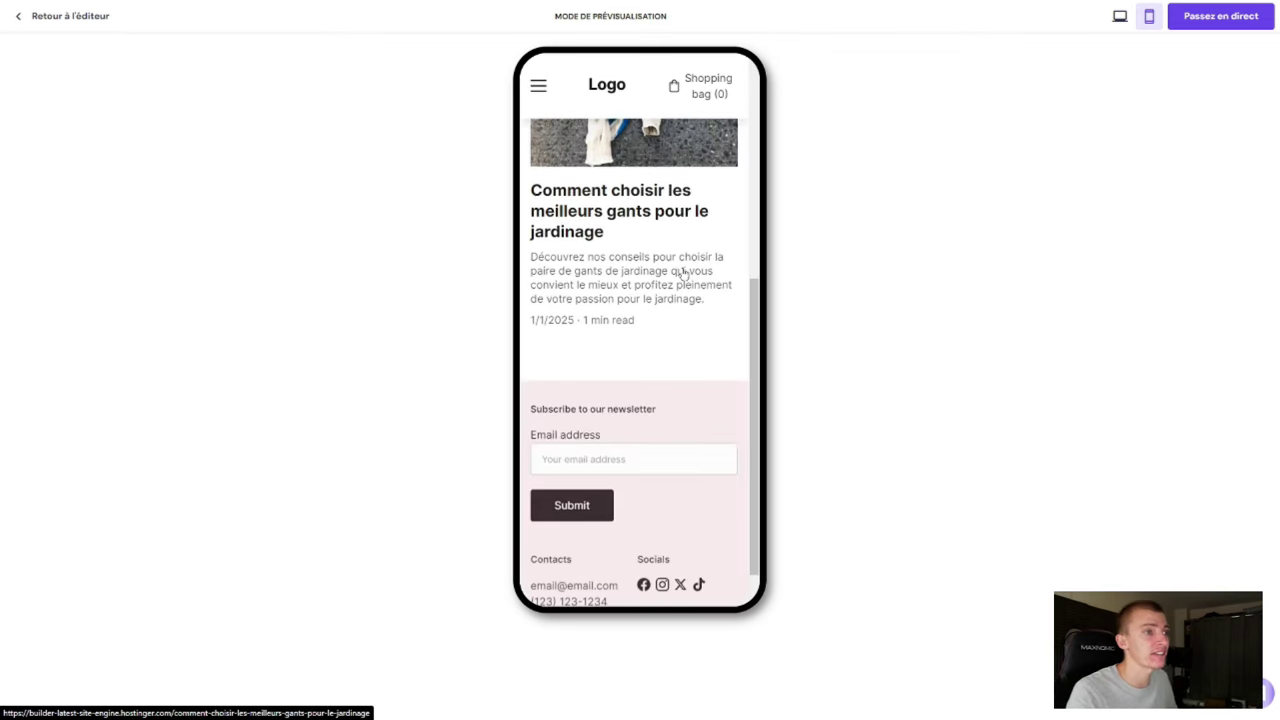
{"action": "scroll", "coordinate": [669, 280], "scroll_direction": "up", "scroll_amount": 3}
{"action": "left_click", "coordinate": [629, 351]}
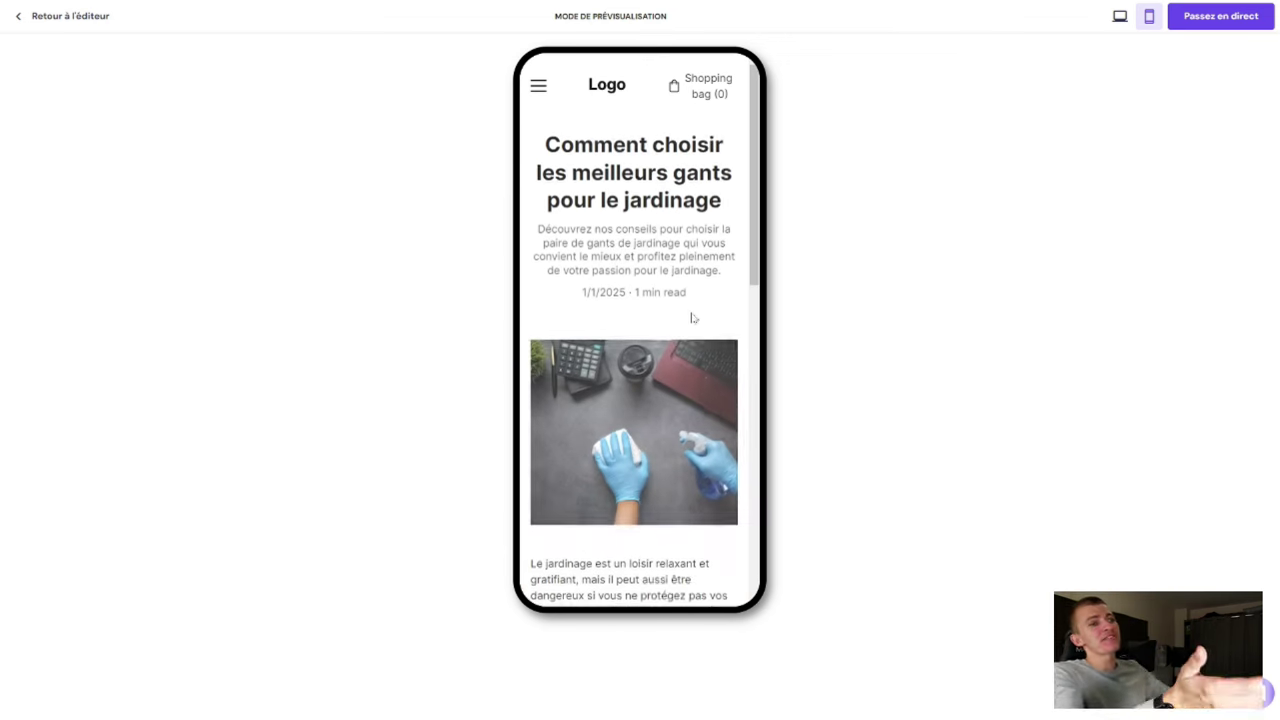
{"action": "scroll", "coordinate": [692, 318], "scroll_direction": "down", "scroll_amount": 3}
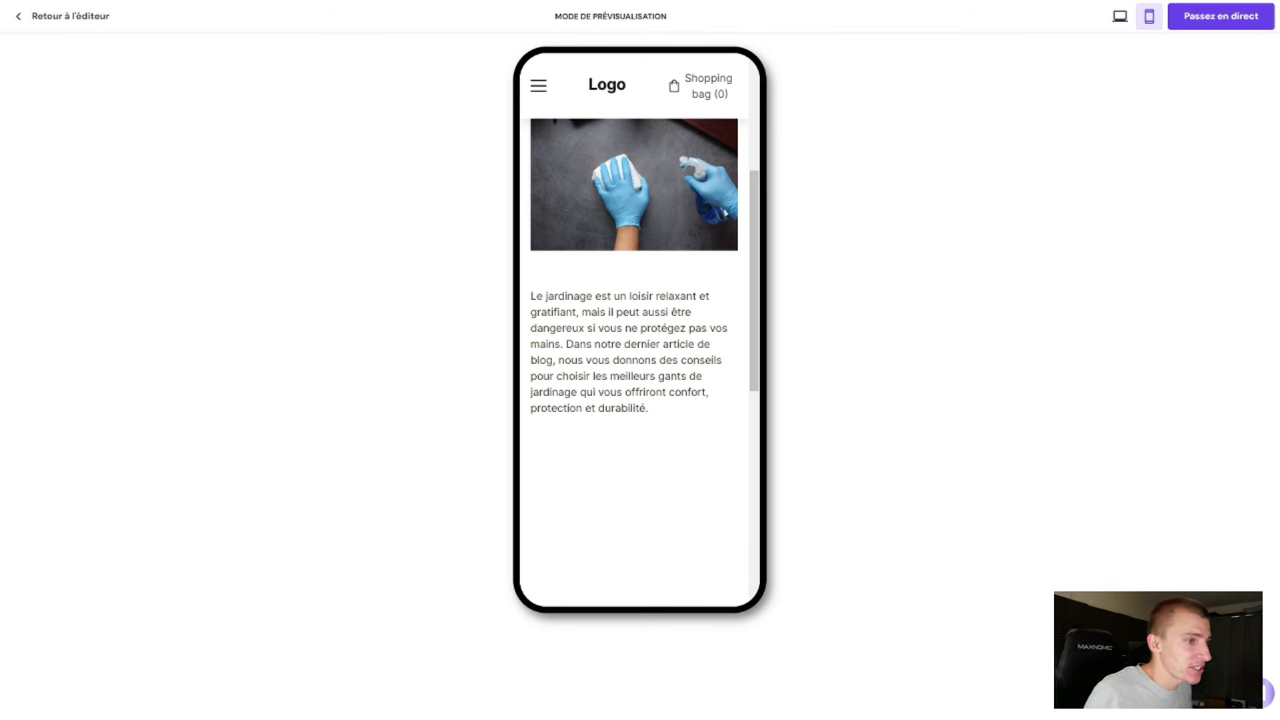
{"action": "scroll", "coordinate": [625, 325], "scroll_direction": "up", "scroll_amount": 5}
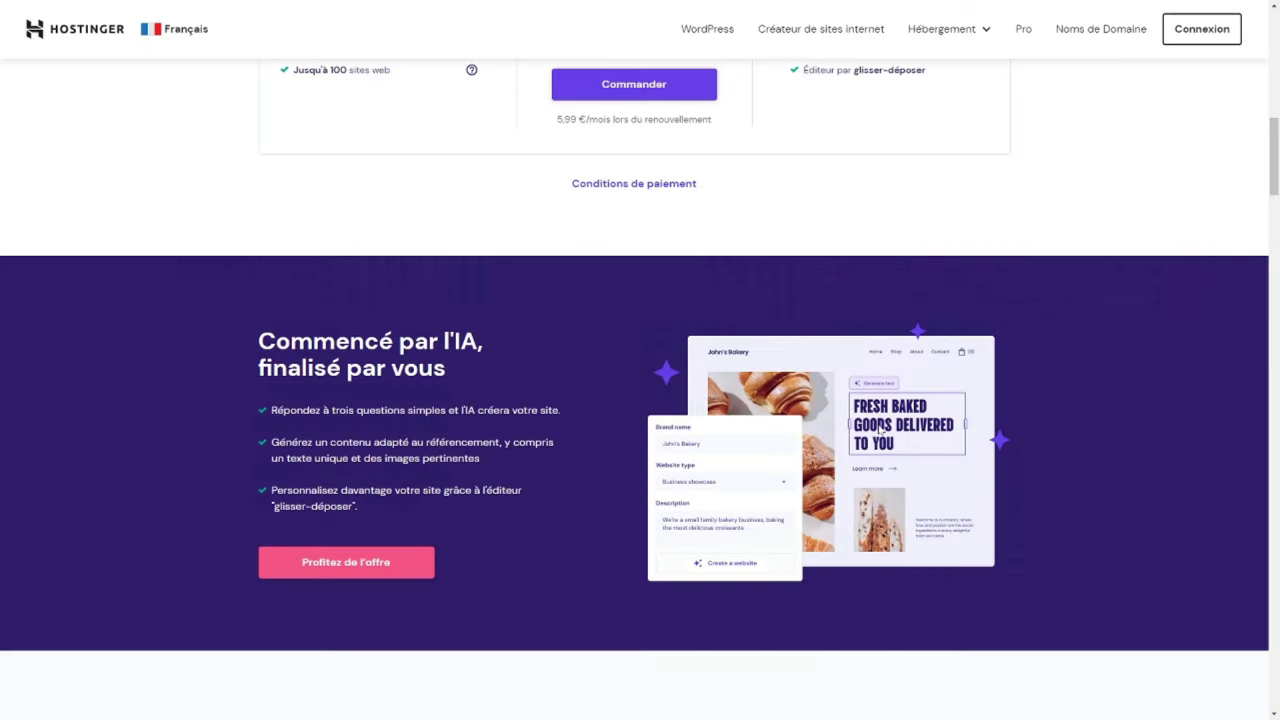
Step: Switch to Hostinger's website builder sales page and read the "Commencé par l'IA, finalisé par vous" section with its bullet points
{"action": "left_click_drag", "start_coordinate": [233, 340], "coordinate": [445, 368]}
{"action": "scroll", "coordinate": [478, 402], "scroll_direction": "down", "scroll_amount": 1}
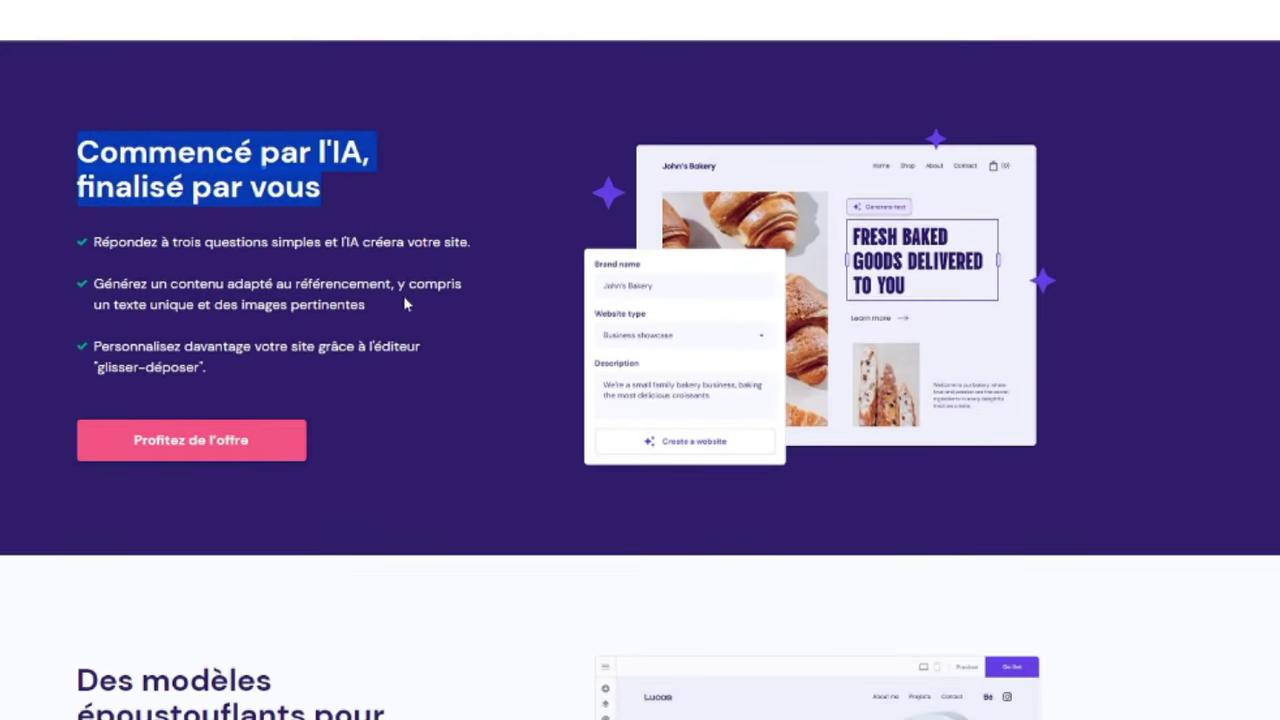
{"action": "left_click", "coordinate": [461, 263]}
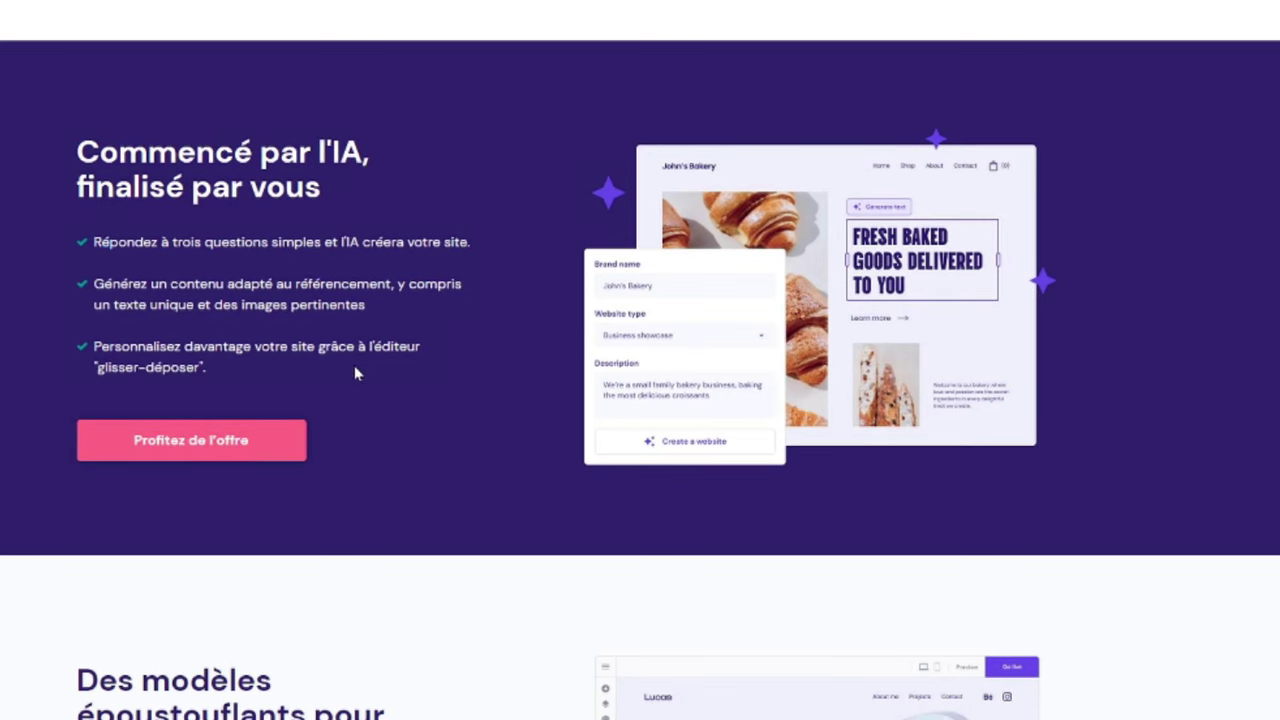
{"action": "left_click_drag", "start_coordinate": [356, 370], "coordinate": [76, 244]}
{"action": "left_click", "coordinate": [278, 376]}
Step: Read the "Des modèles époustouflants pour renforcer votre réussite" section's points on templates and suitable site types, continuing to the e-commerce section
{"action": "scroll", "coordinate": [217, 451], "scroll_direction": "down", "scroll_amount": 3}
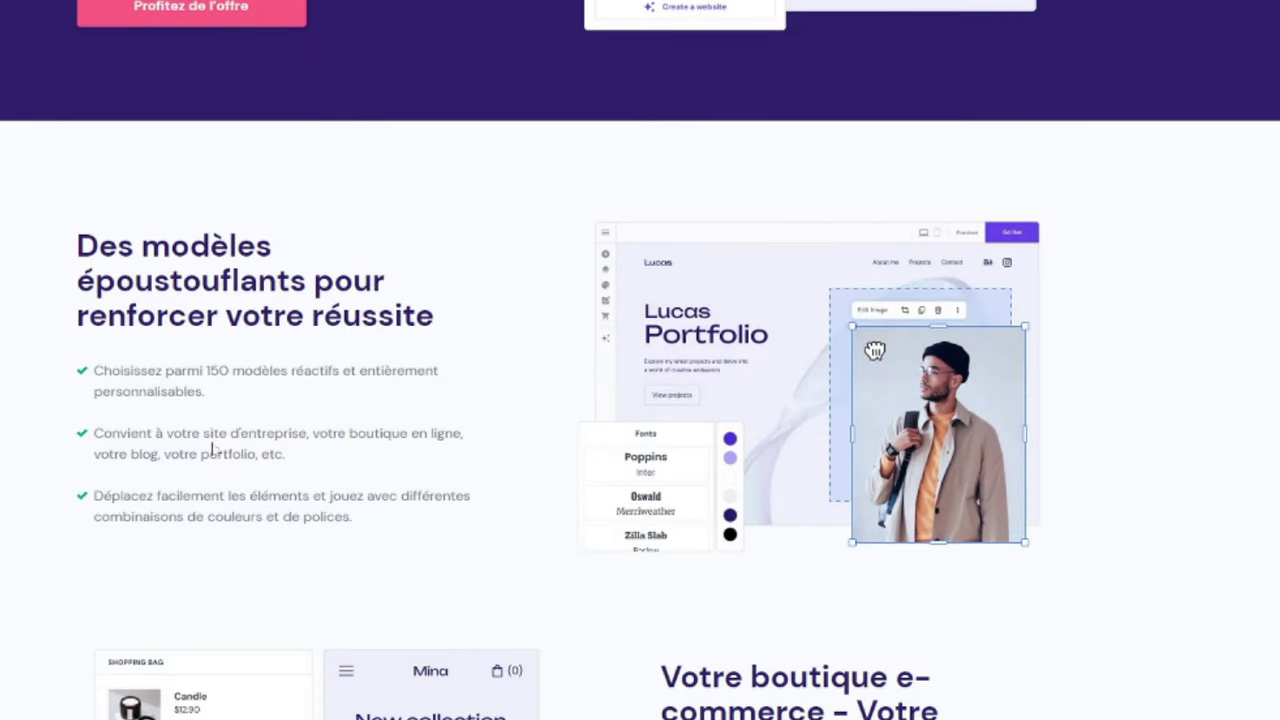
{"action": "scroll", "coordinate": [208, 450], "scroll_direction": "down", "scroll_amount": 2}
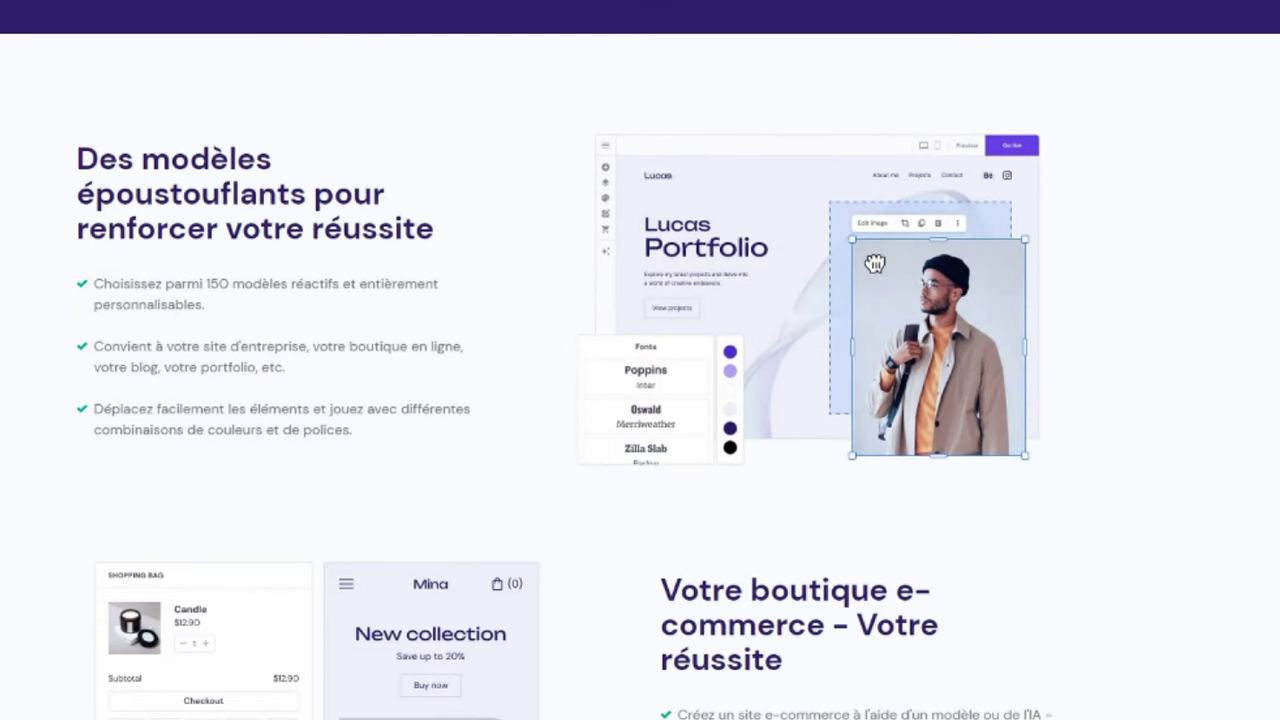
{"action": "left_click_drag", "start_coordinate": [14, 165], "coordinate": [449, 237]}
{"action": "left_click", "coordinate": [455, 242]}
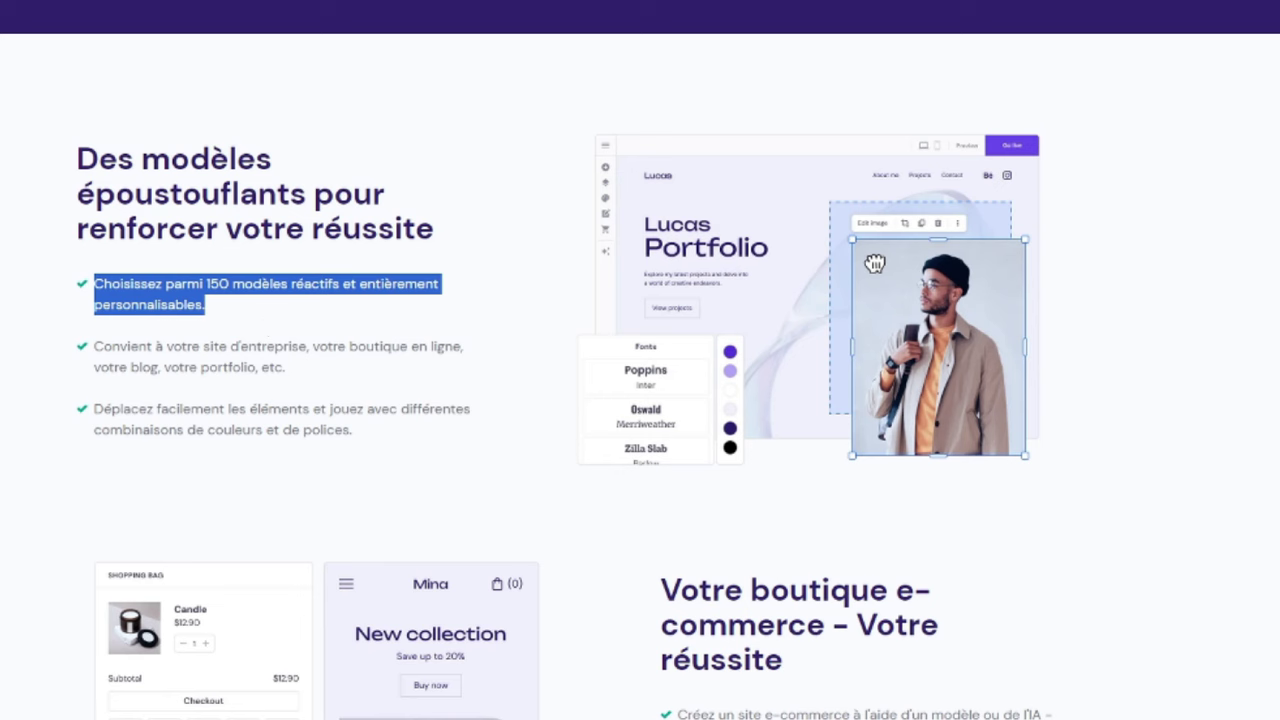
{"action": "left_click", "coordinate": [1240, 382]}
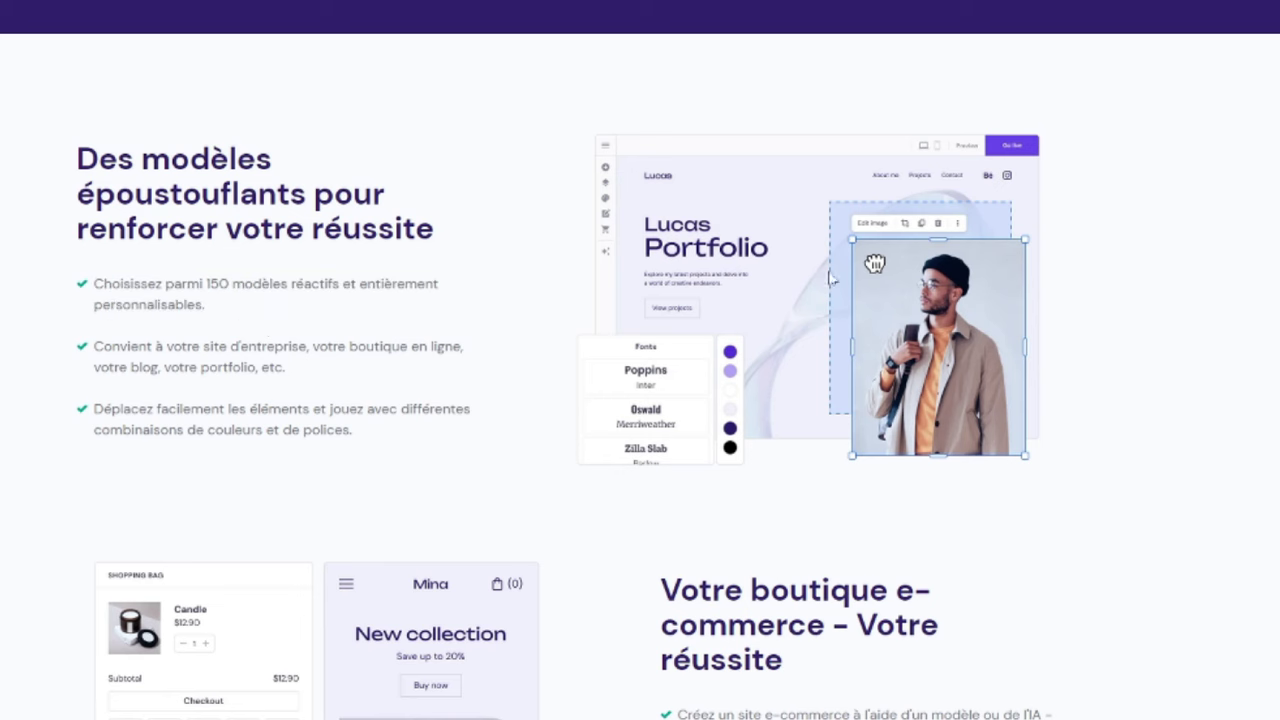
{"action": "left_click_drag", "start_coordinate": [292, 375], "coordinate": [89, 343]}
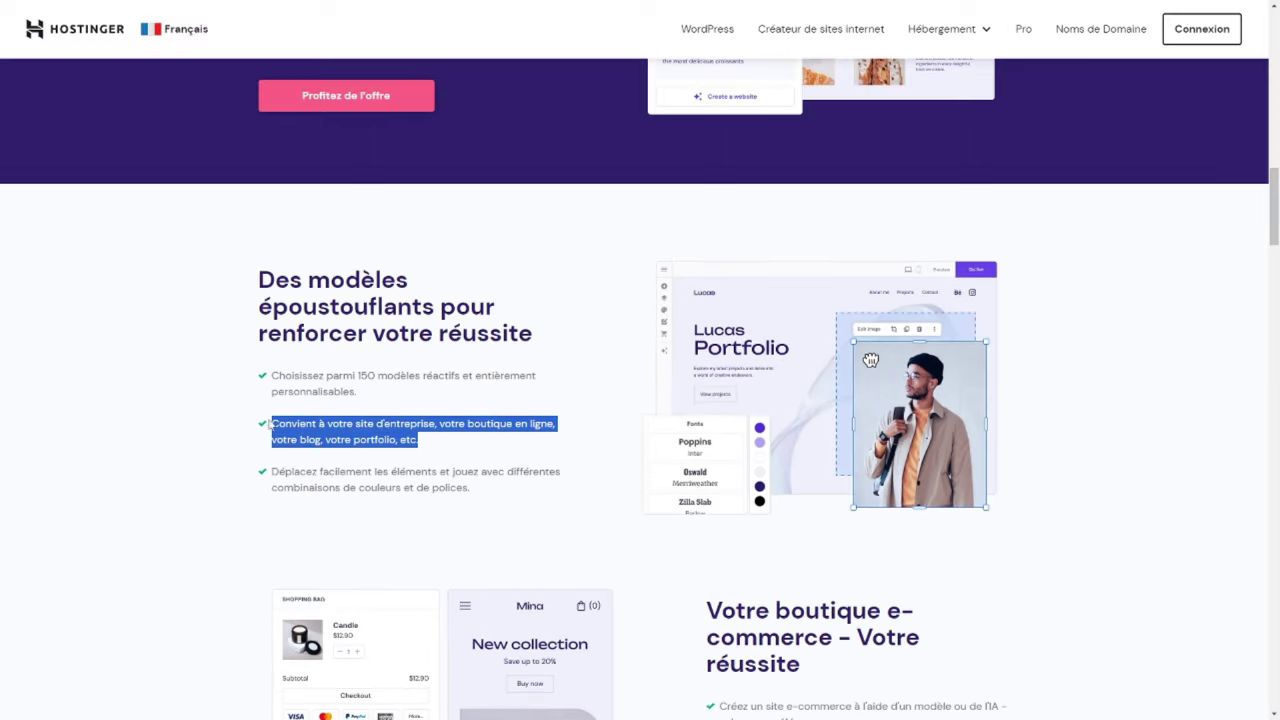
{"action": "left_click", "coordinate": [42, 396]}
{"action": "scroll", "coordinate": [231, 506], "scroll_direction": "down", "scroll_amount": 3}
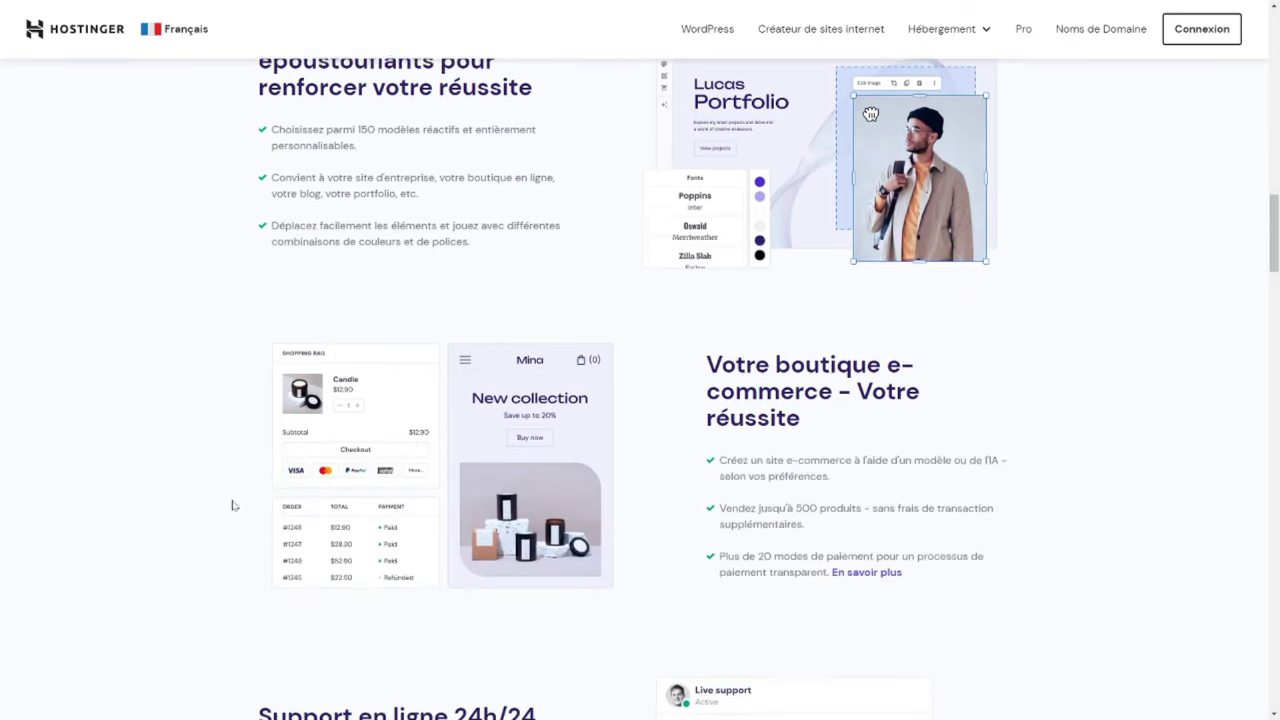